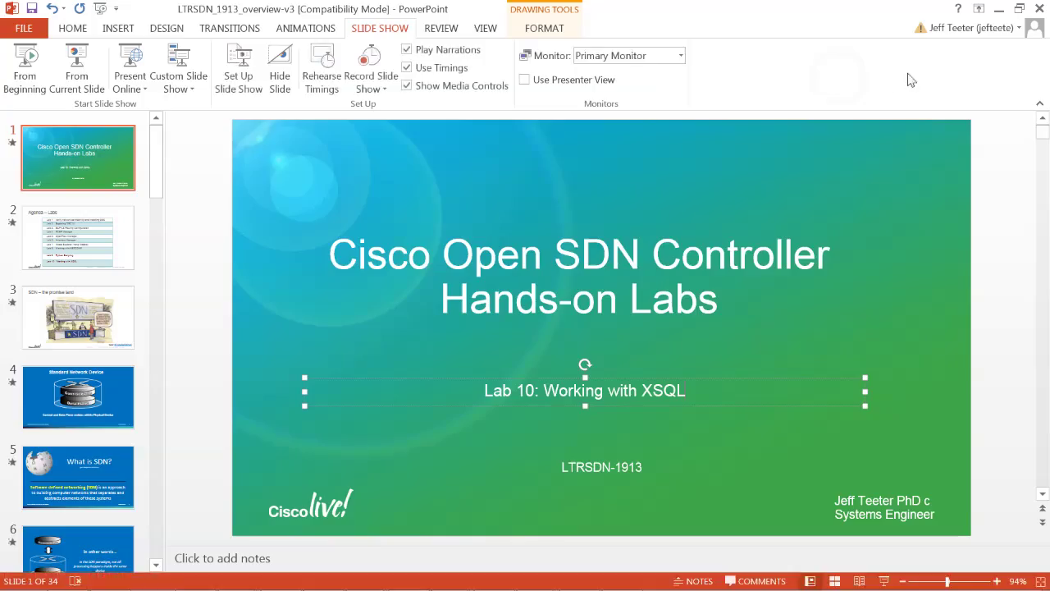
- Minimize the presentation and switch to the PuTTY session on the ocs controller, in the opendaylight/current directory
{"action": "left_click", "coordinate": [999, 10]}
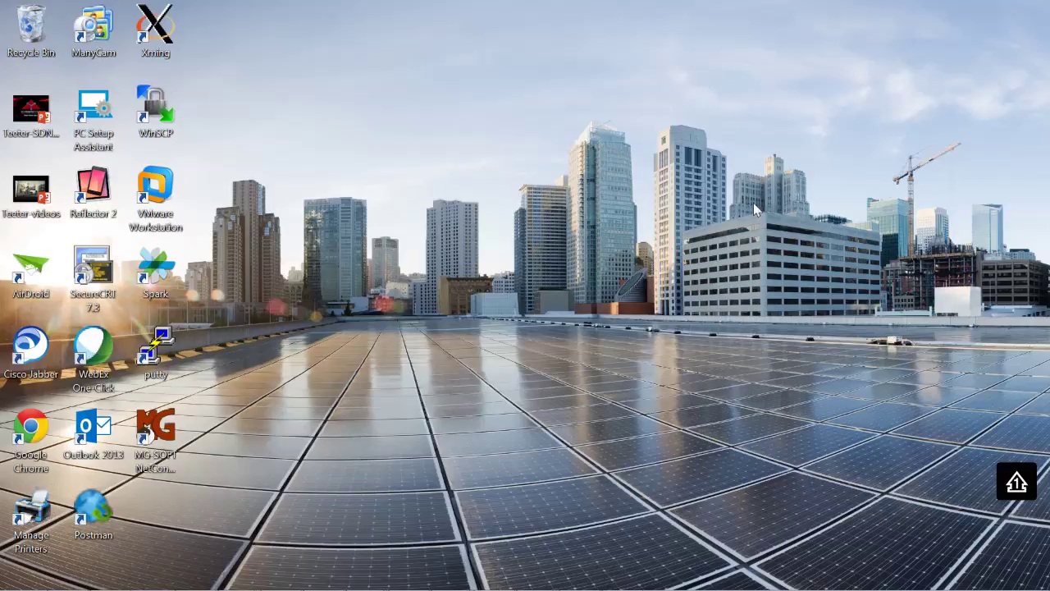
{"action": "mouse_move", "coordinate": [631, 587]}
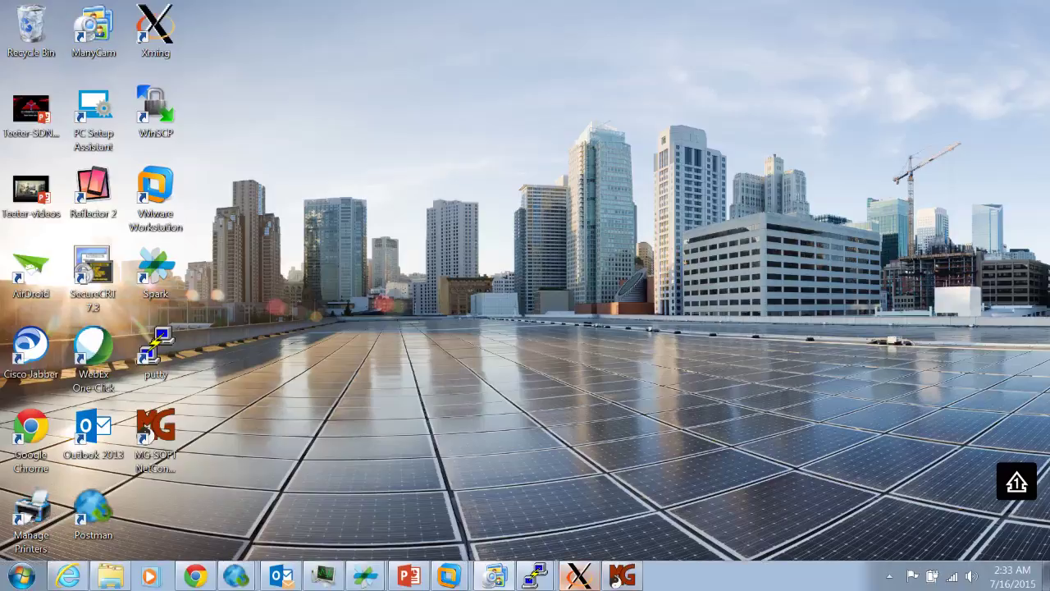
{"action": "mouse_move", "coordinate": [539, 581]}
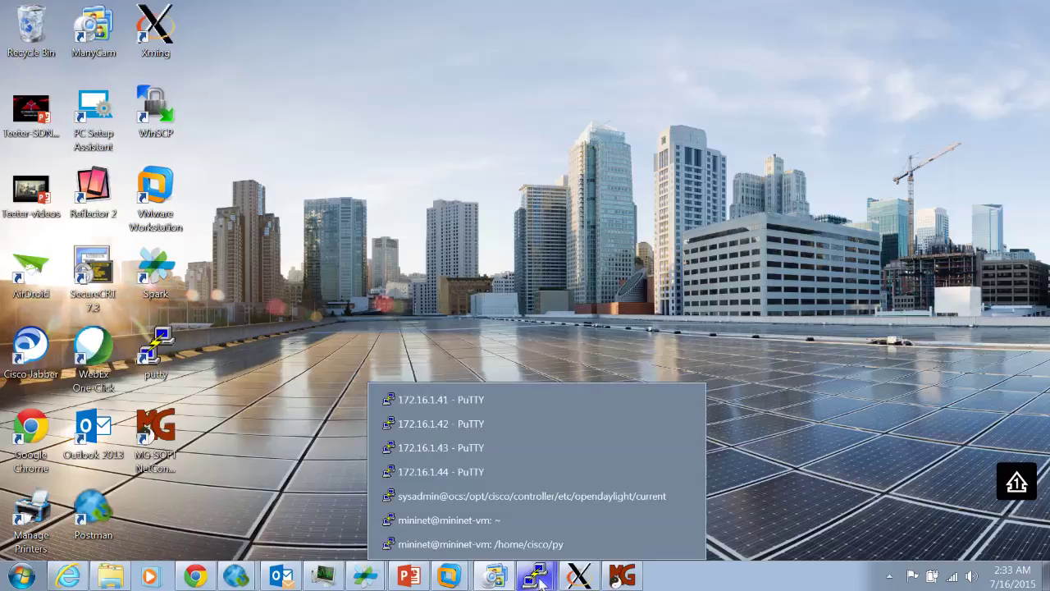
{"action": "left_click", "coordinate": [544, 496]}
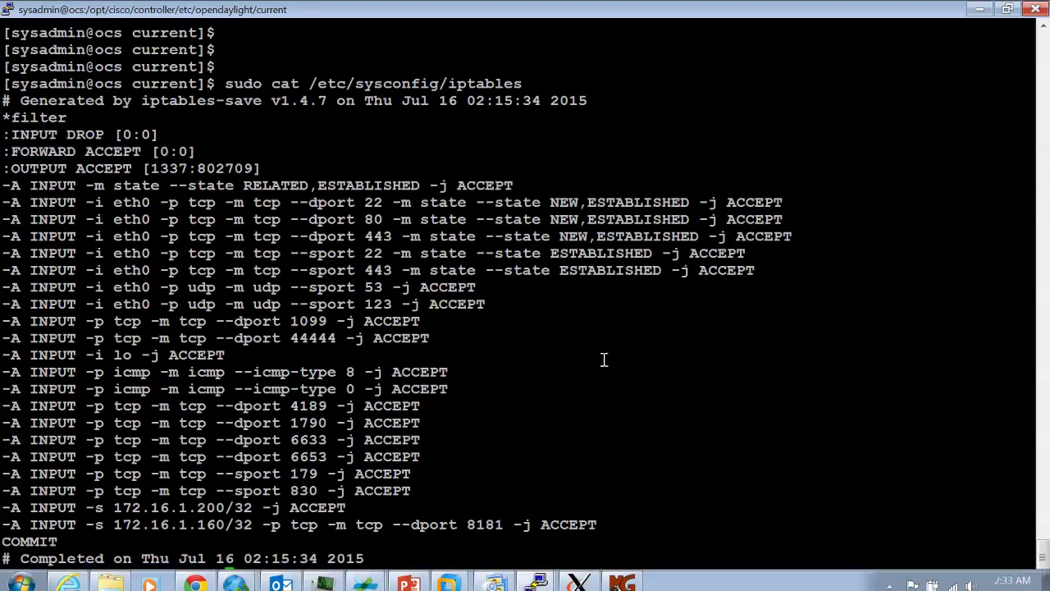
- Display the saved firewall rules with sudo cat /etc/sysconfig/iptables, leaving a few blank prompts first
{"action": "key", "text": "Return"}
{"action": "key", "text": "Return"}
{"action": "key", "text": "Return"}
{"action": "key", "text": "Return"}
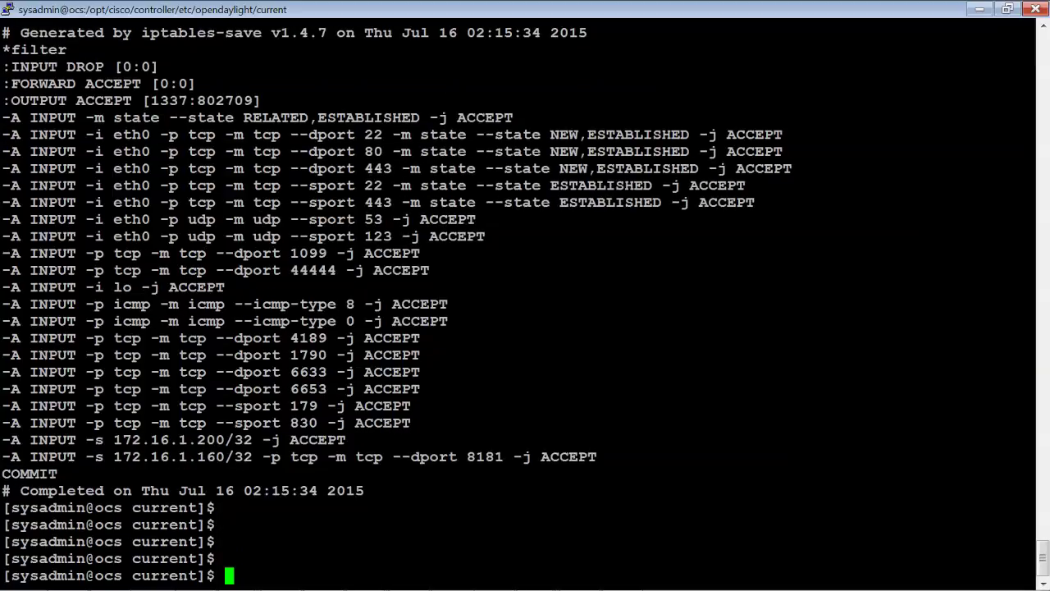
{"action": "type", "text": "sudo cat /etc/sysconfig/iptables"}
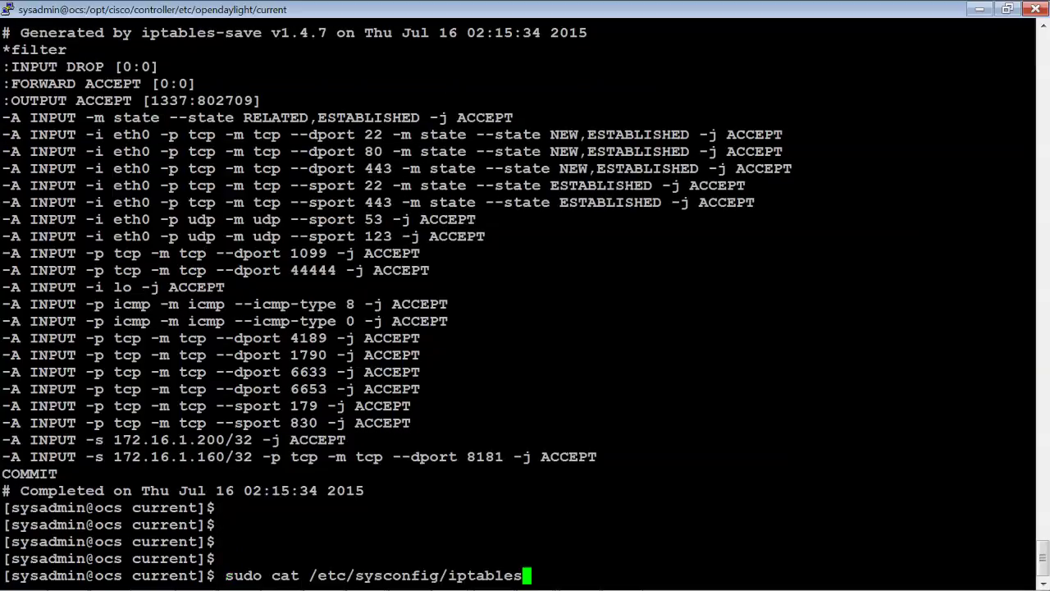
{"action": "key", "text": "Return"}
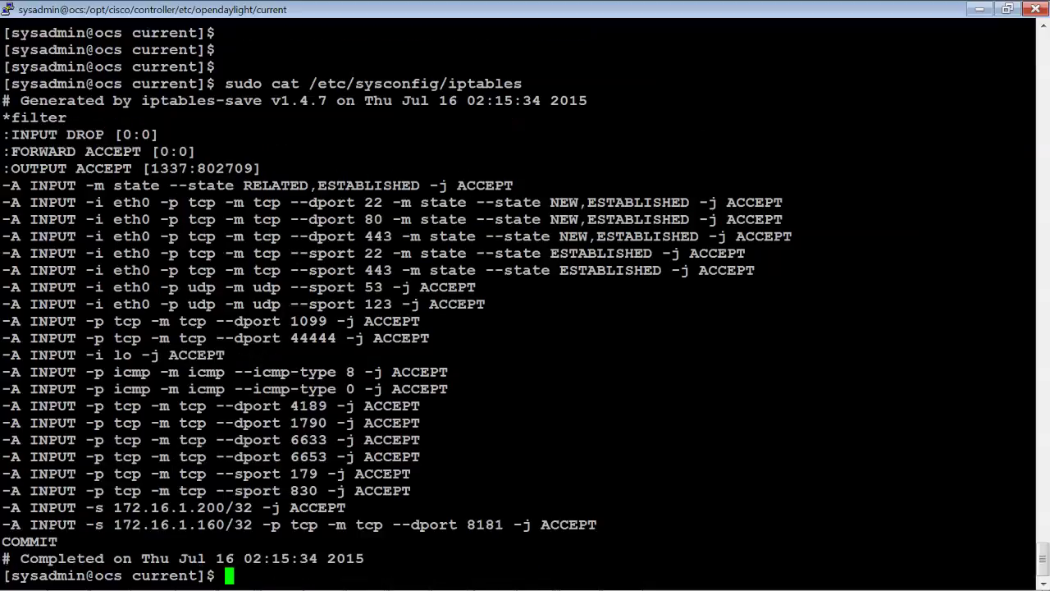
- Leave some blank prompts below the rules and print the current working directory with pwd
{"action": "key", "text": "Return"}
{"action": "key", "text": "Return"}
{"action": "key", "text": "Return"}
{"action": "key", "text": "Return"}
{"action": "key", "text": "Return"}
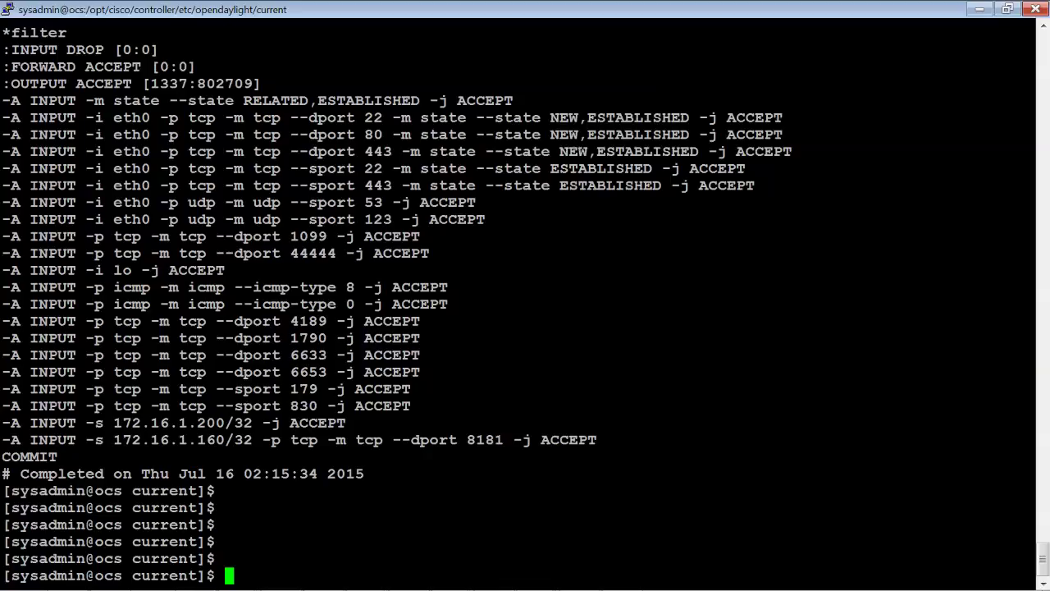
{"action": "type", "text": "s"}
{"action": "key", "text": "BackSpace"}
{"action": "type", "text": "pwd"}
{"action": "key", "text": "Return"}
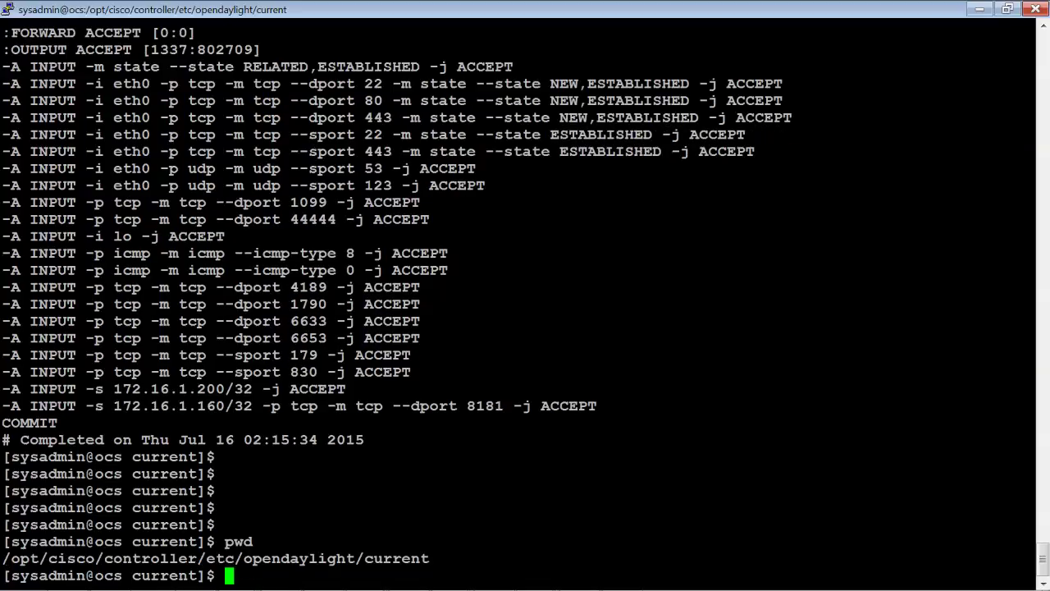
- Append an iptables INPUT rule with sudo that accepts TCP traffic from 172.16.1.0/24 to destination port 34343
{"action": "type", "text": "s"}
{"action": "key", "text": "BackSpace"}
{"action": "type", "text": "sudo ip"}
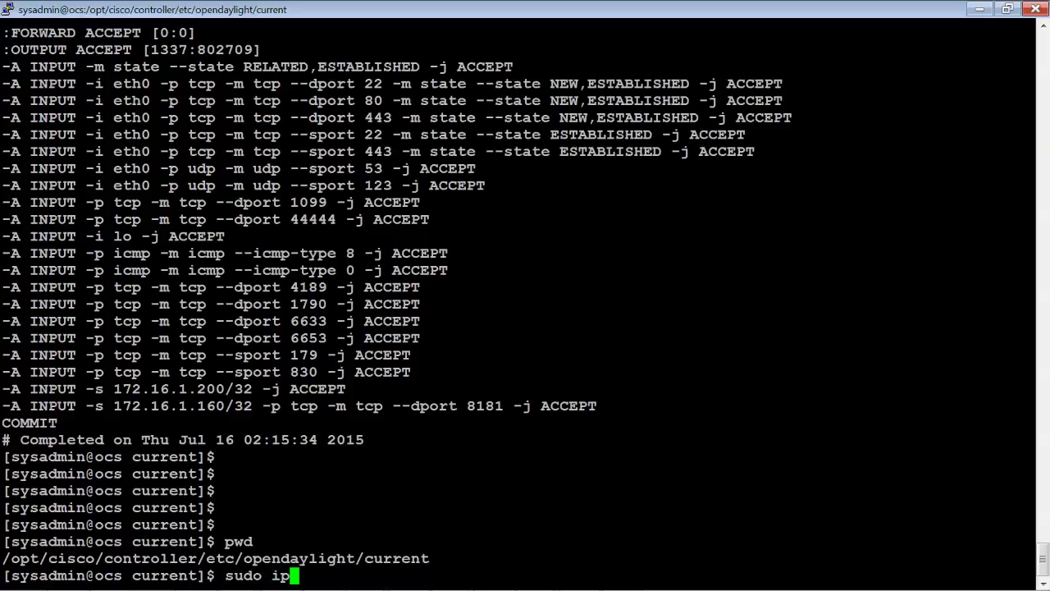
{"action": "type", "text": "tables"}
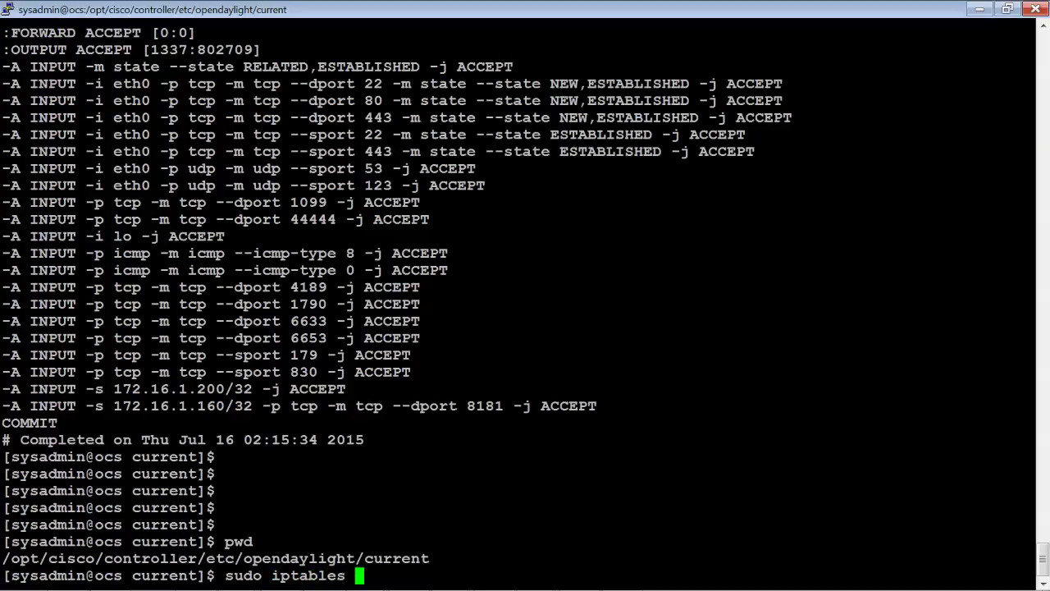
{"action": "type", "text": " -A INPUT"}
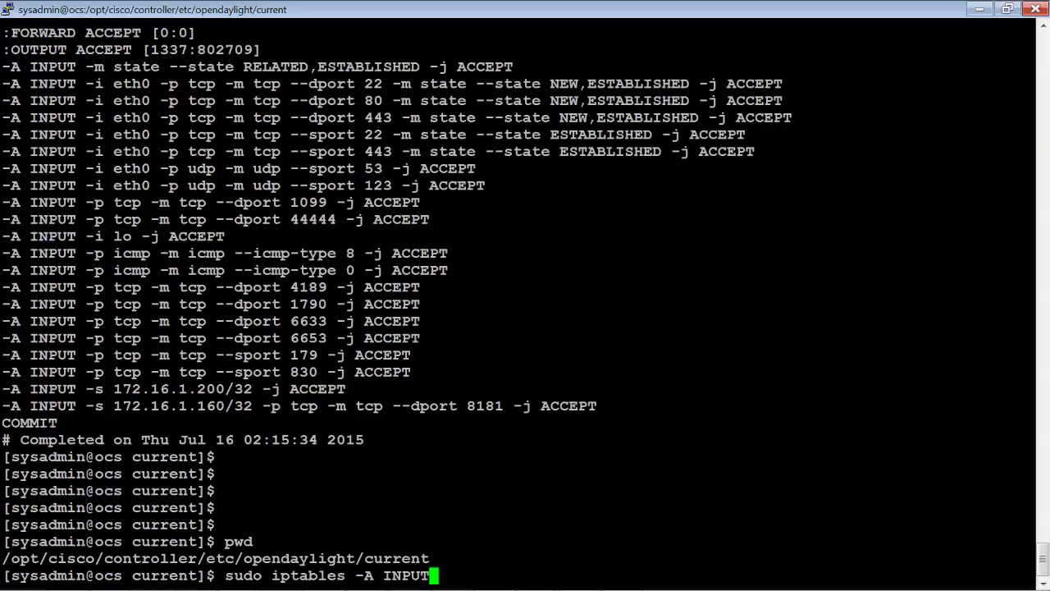
{"action": "type", "text": " -p tcp"}
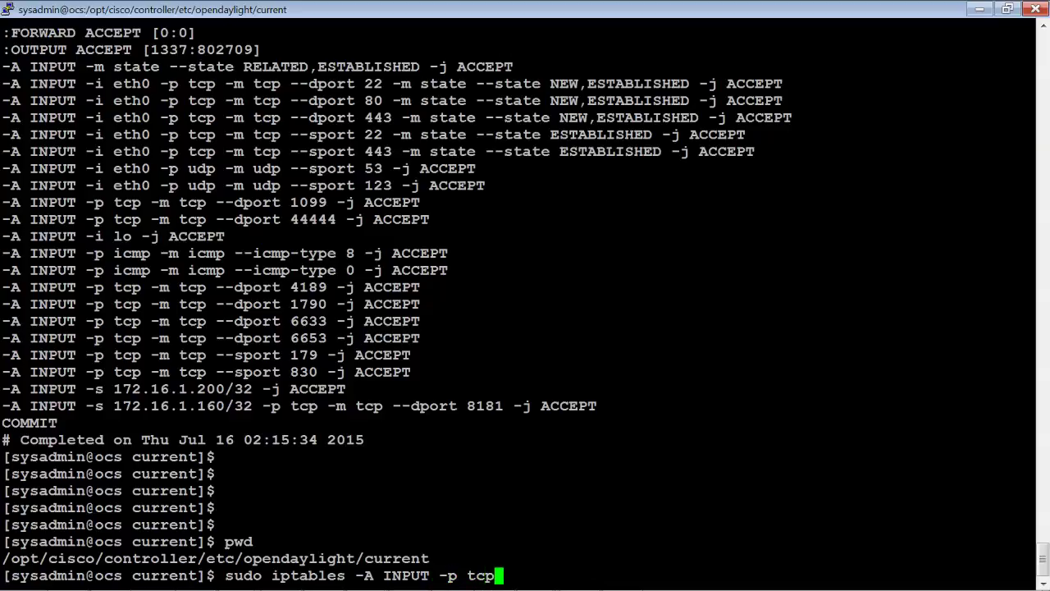
{"action": "type", "text": " -s 172."}
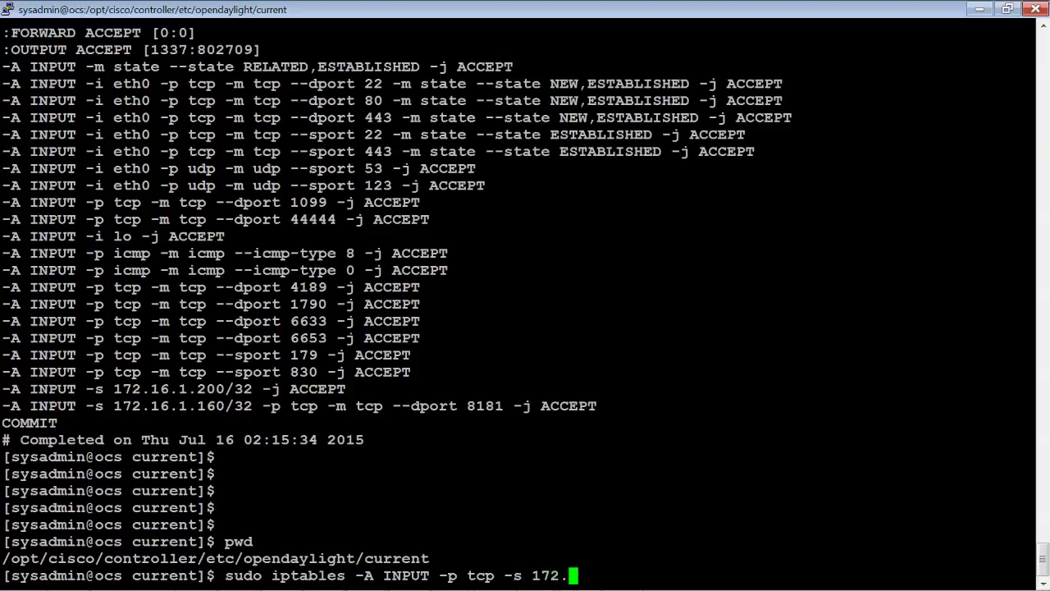
{"action": "type", "text": "16.1.0"}
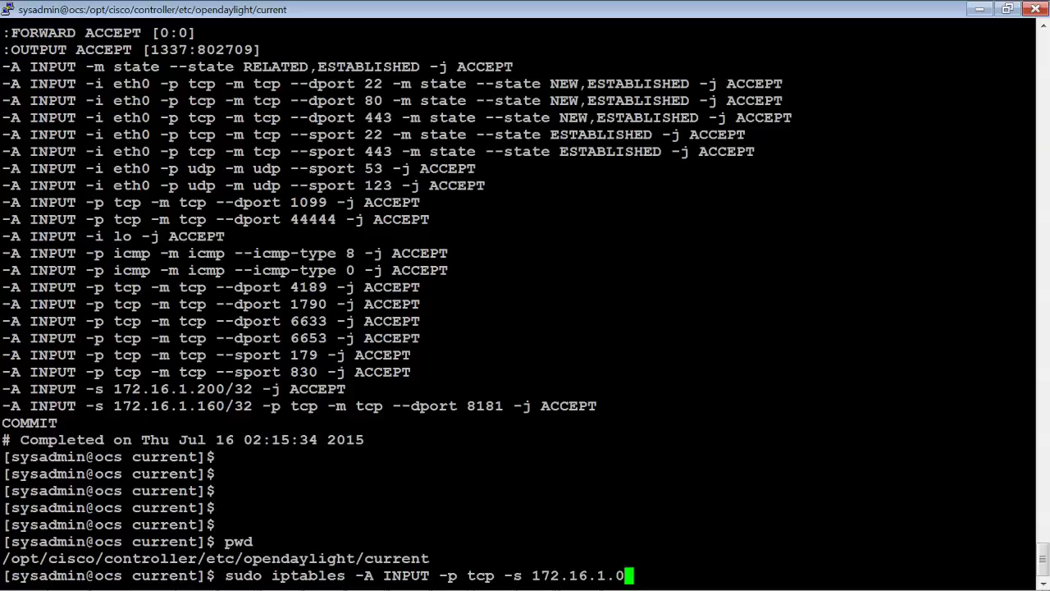
{"action": "type", "text": "/24 --dpo"}
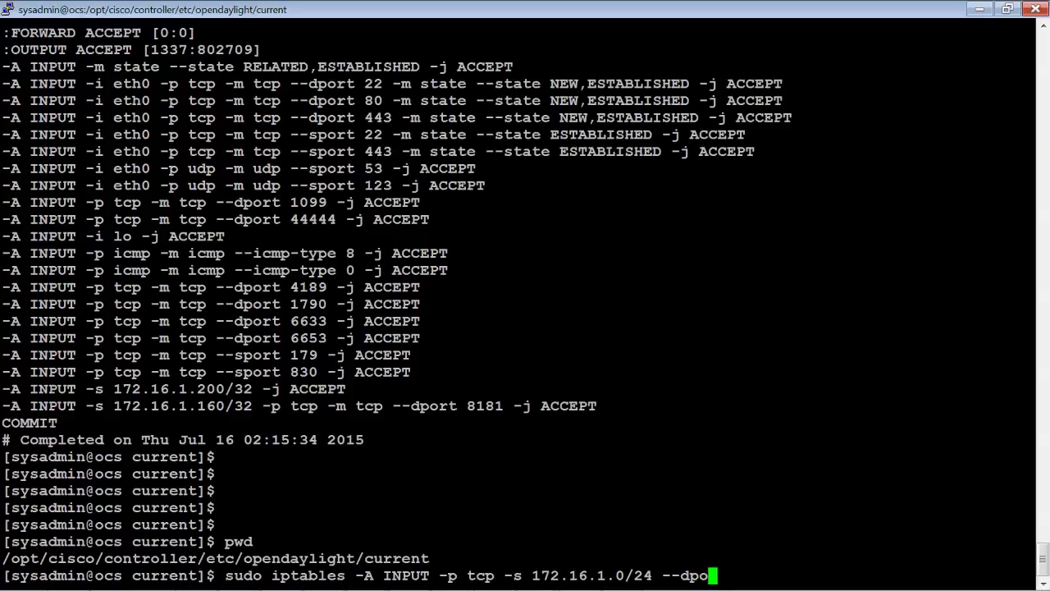
{"action": "type", "text": "rt 34343 -j"}
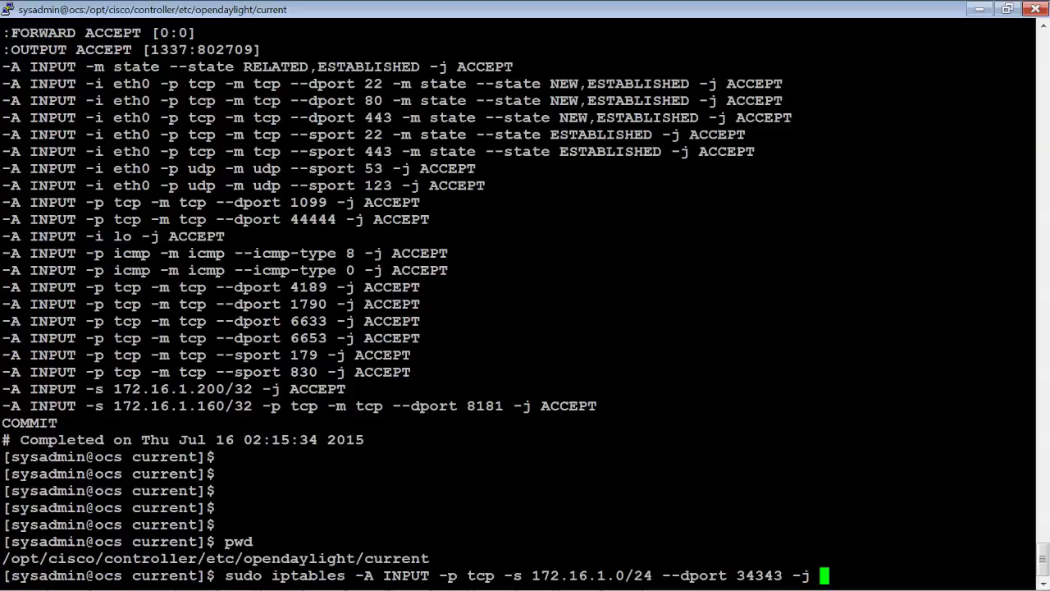
{"action": "type", "text": " ACCEP"}
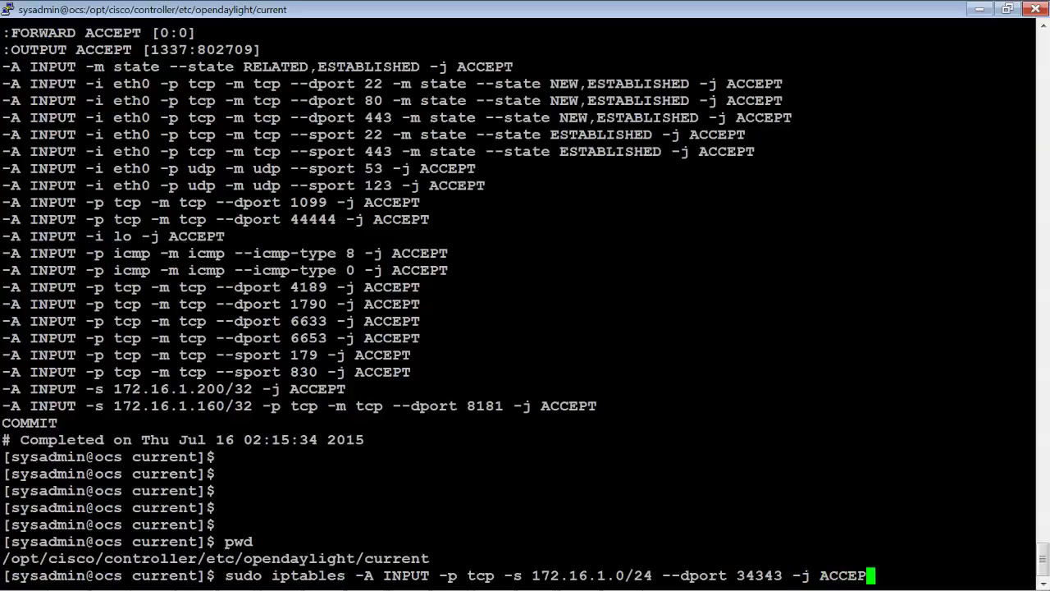
{"action": "type", "text": "T"}
{"action": "key", "text": "Return"}
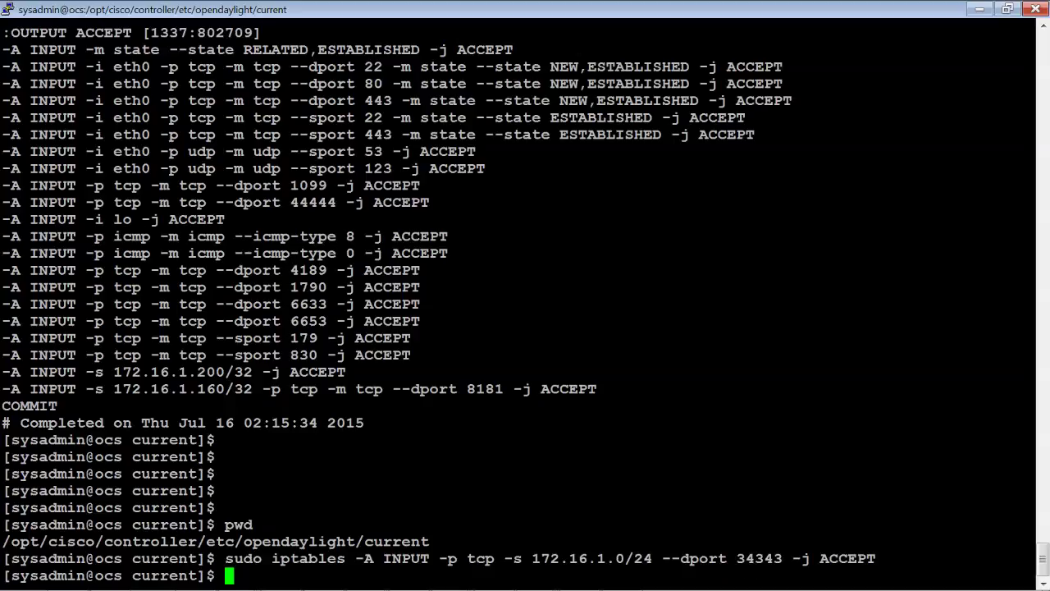
- Save the firewall rules by rerunning sudo service iptables save from the command history
{"action": "key", "text": "Up"}
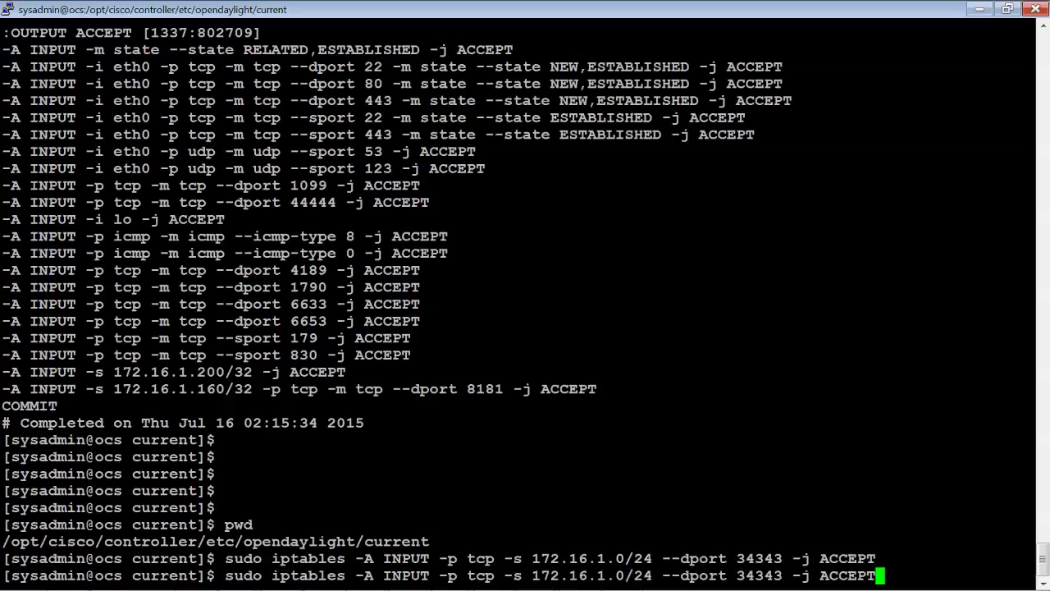
{"action": "key", "text": "Up"}
{"action": "key", "text": "Up"}
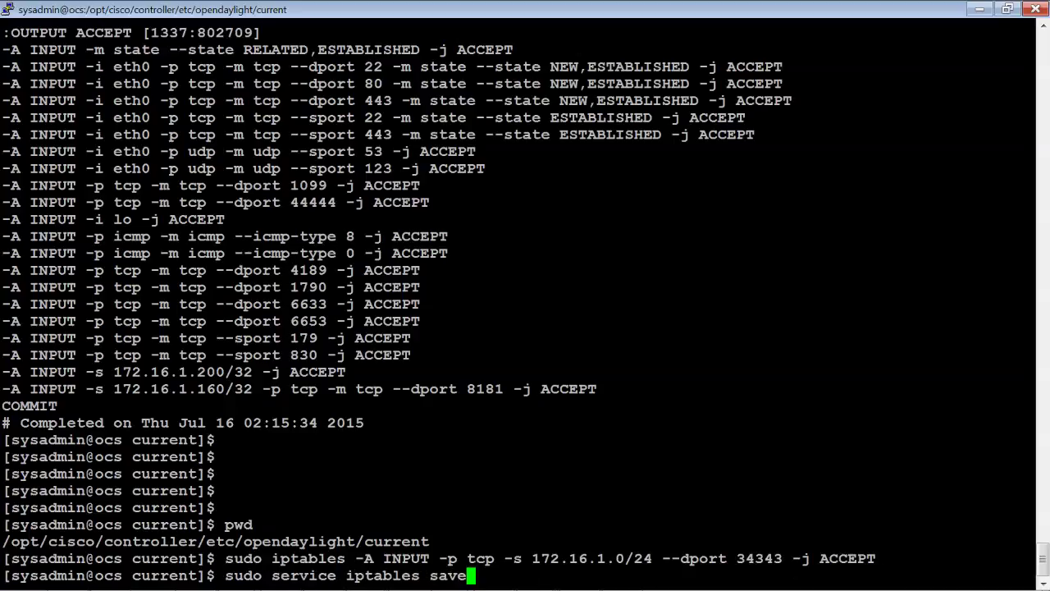
{"action": "key", "text": "Return"}
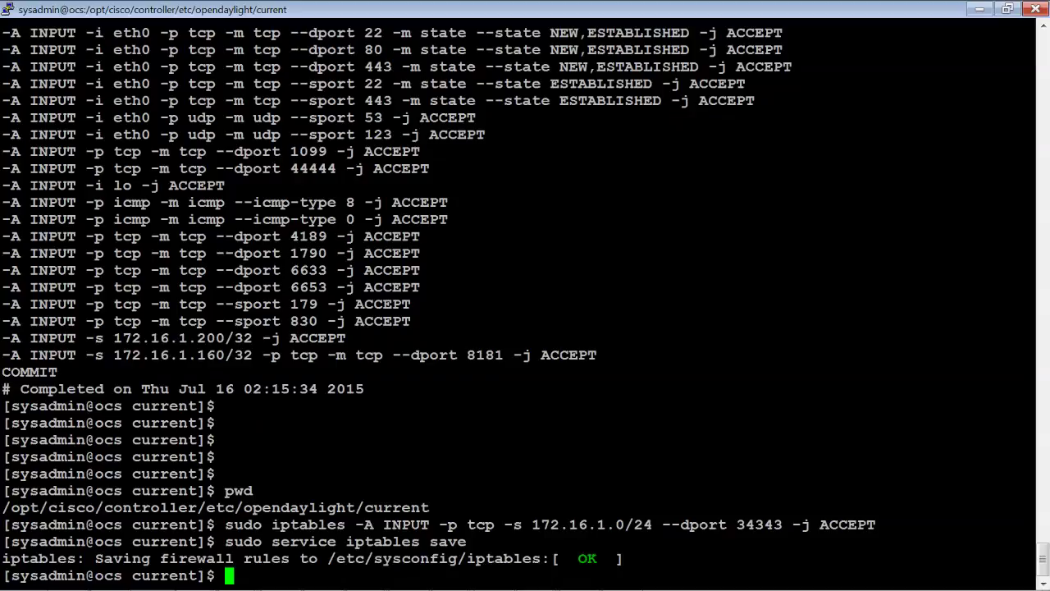
- Rerun sudo cat /etc/sysconfig/iptables from the command history to check the rules file for the port 34343 entry
{"action": "key", "text": "Return"}
{"action": "key", "text": "Return"}
{"action": "key", "text": "Return"}
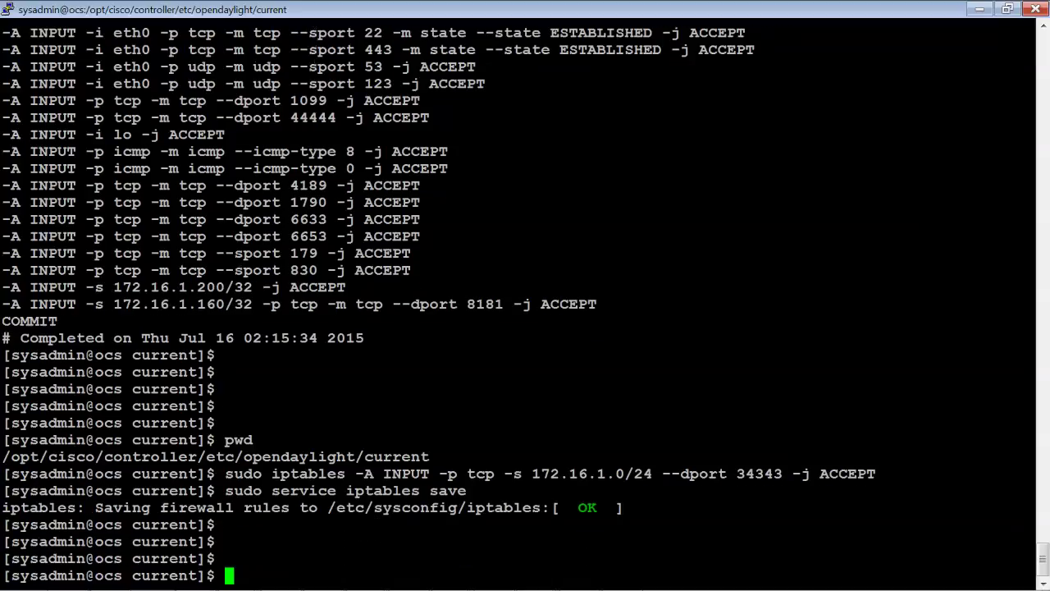
{"action": "key", "text": "Up"}
{"action": "key", "text": "Up"}
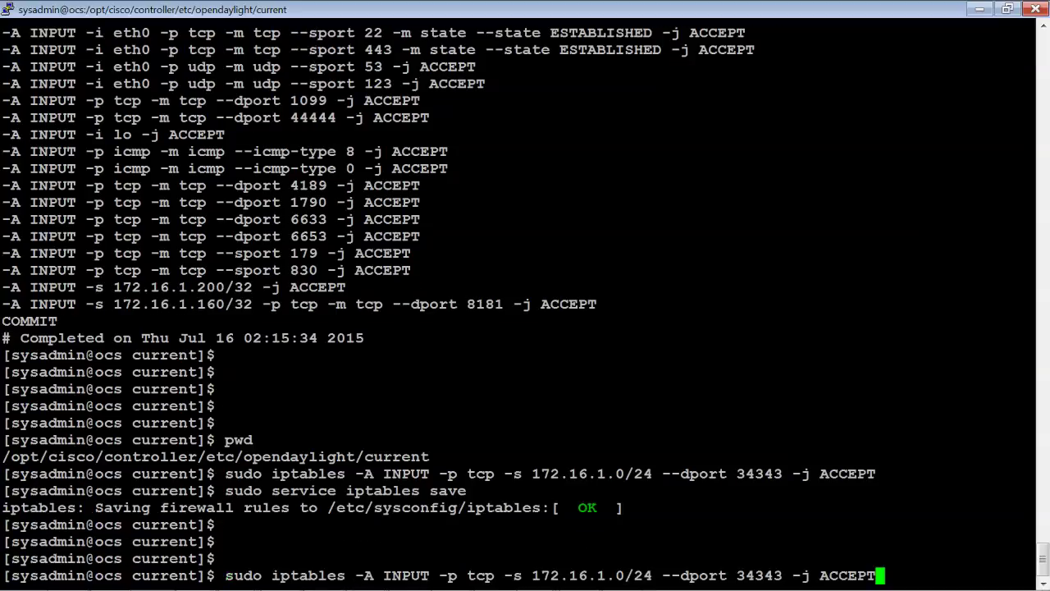
{"action": "key", "text": "Up"}
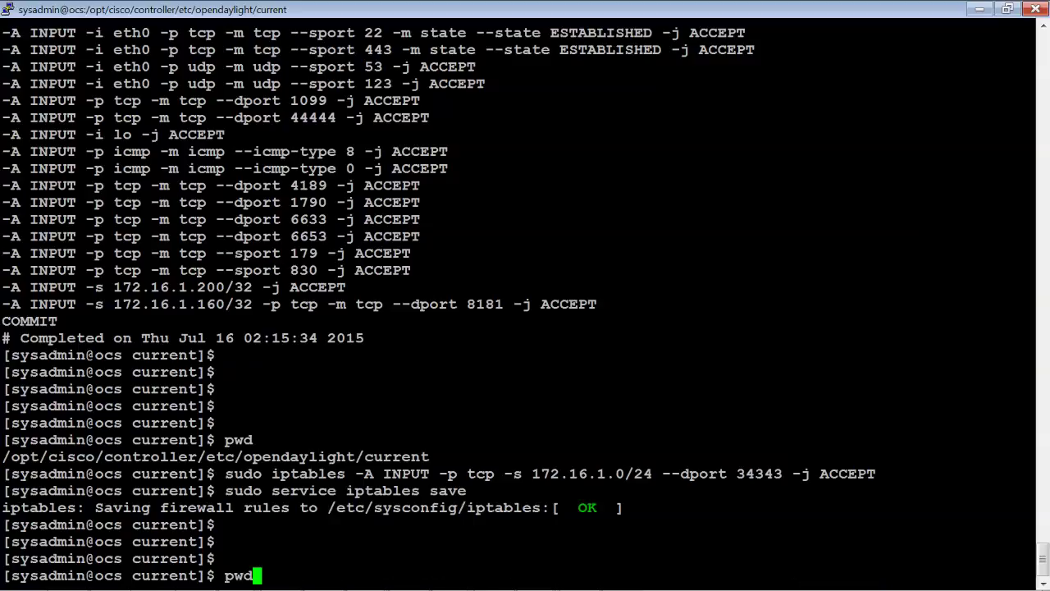
{"action": "key", "text": "Up"}
{"action": "key", "text": "Return"}
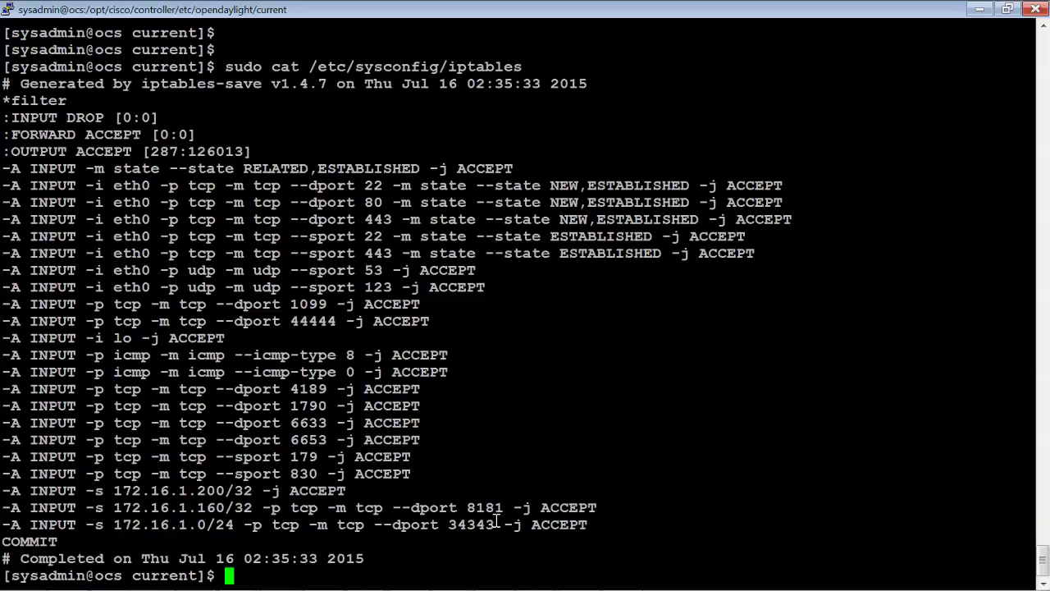
- Minimize the terminal and open a new PuTTY Telnet connection to port 34343 from the saved Cisco Open SDN Controller session
{"action": "left_click", "coordinate": [979, 10]}
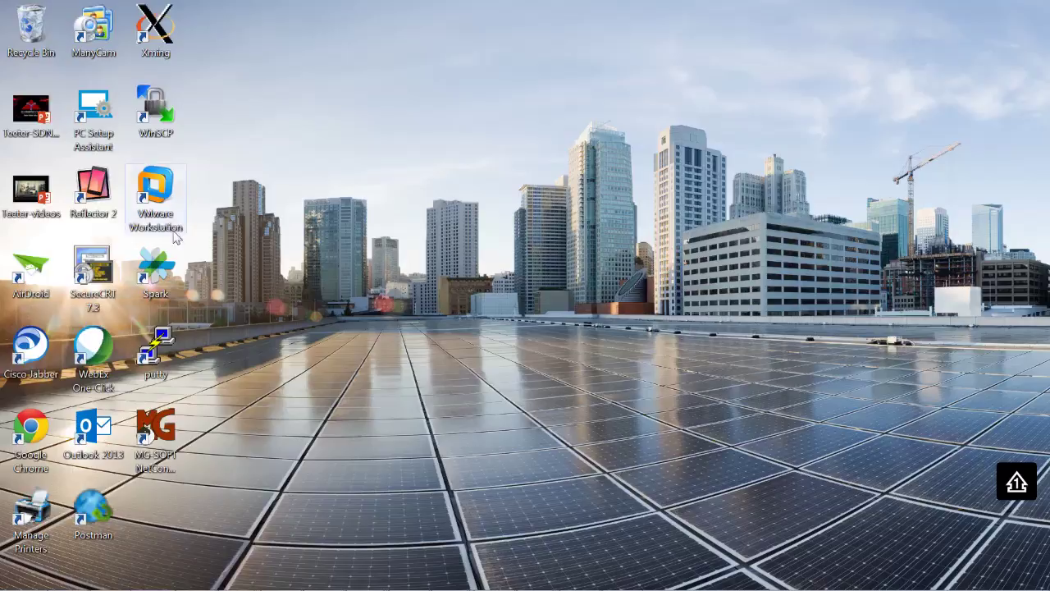
{"action": "double_click", "coordinate": [158, 349]}
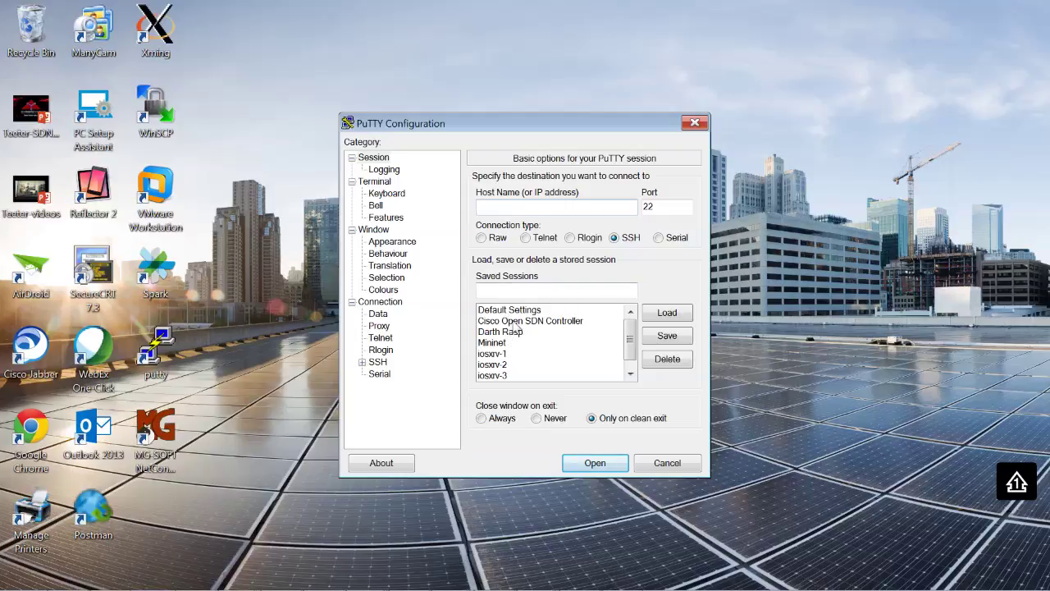
{"action": "left_click", "coordinate": [519, 321]}
{"action": "left_click", "coordinate": [668, 313]}
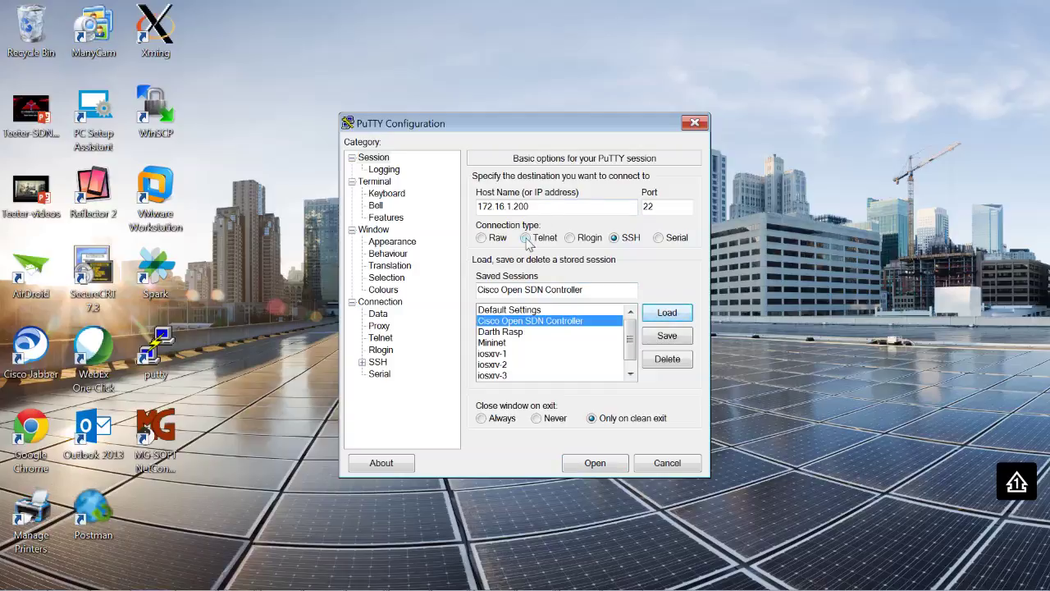
{"action": "left_click", "coordinate": [526, 237]}
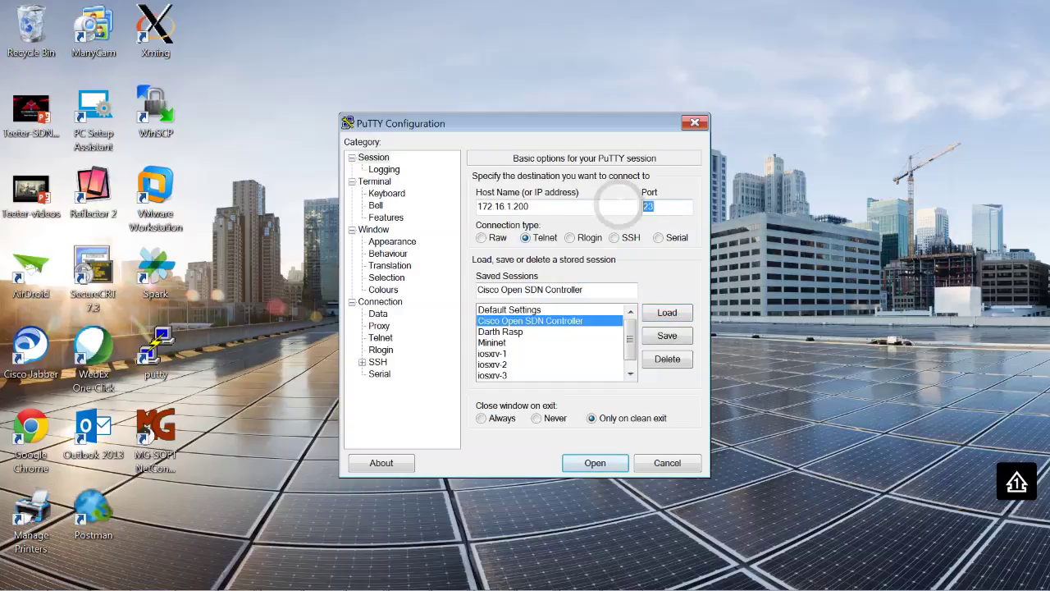
{"action": "type", "text": "3"}
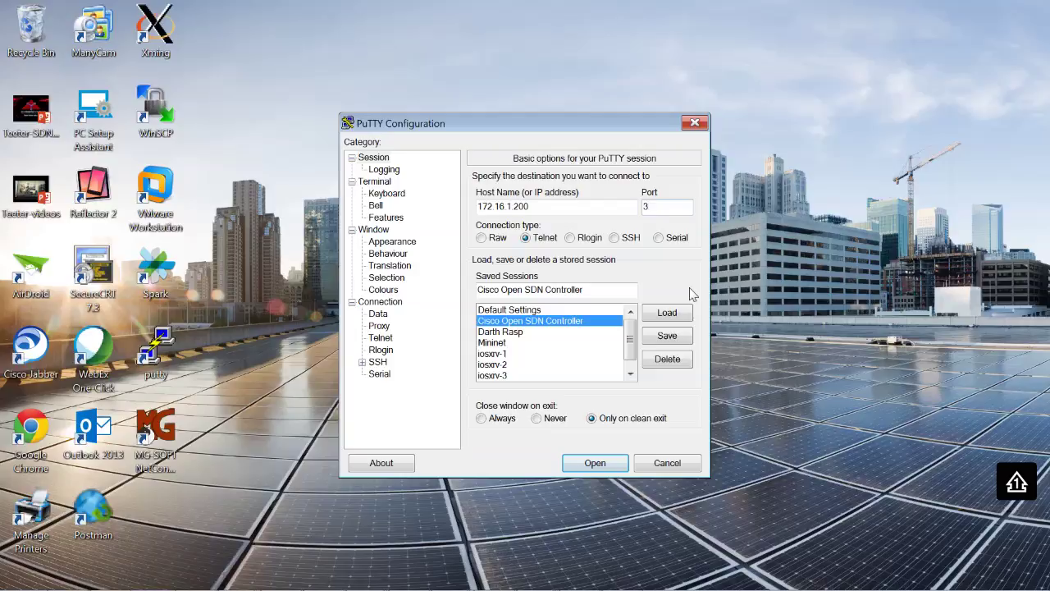
{"action": "type", "text": "4343"}
{"action": "left_click", "coordinate": [595, 463]}
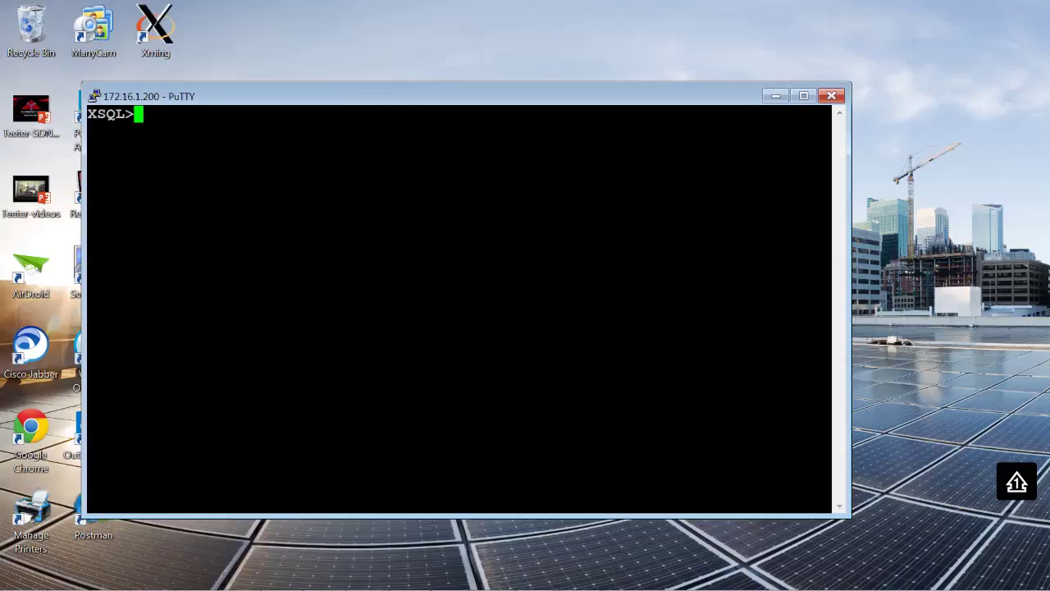
- List the virtual tables from the XSQL prompt with list vtables, reissuing the command if it is rejected
{"action": "type", "text": "list vtables"}
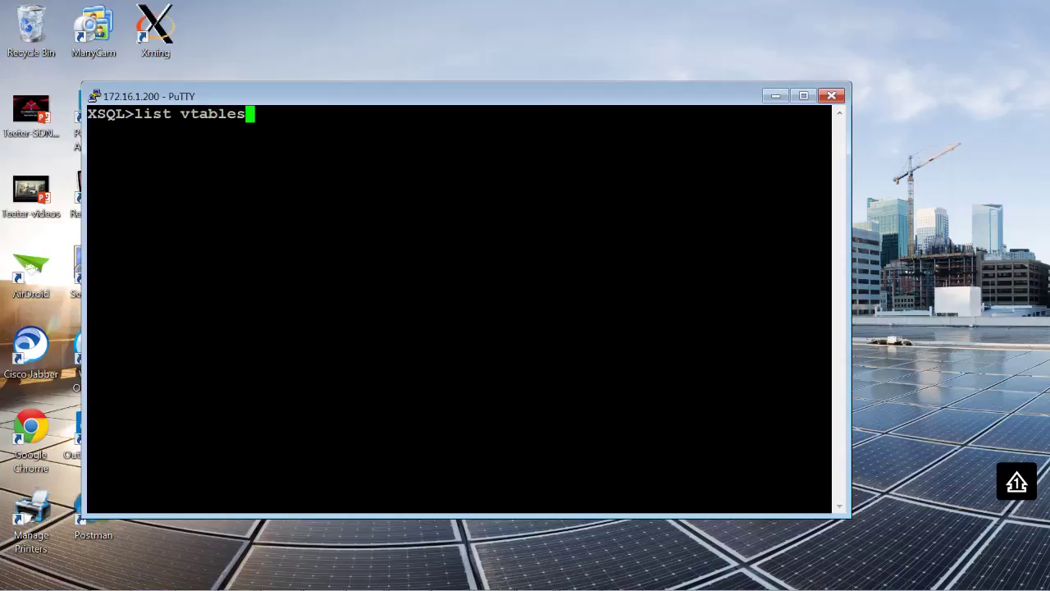
{"action": "key", "text": "Return"}
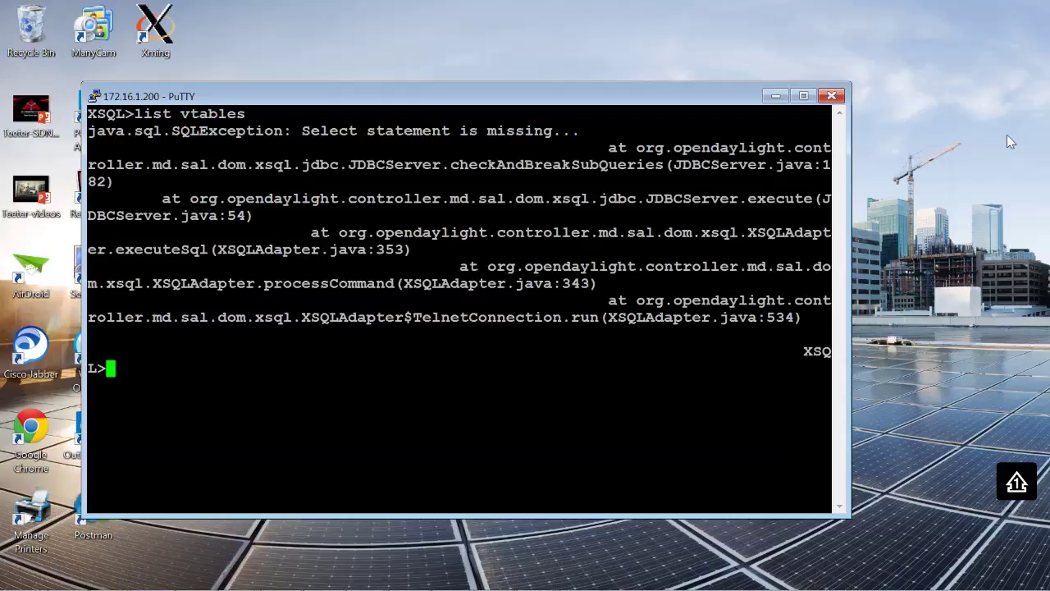
{"action": "type", "text": "lis"}
{"action": "type", "text": "t vtables"}
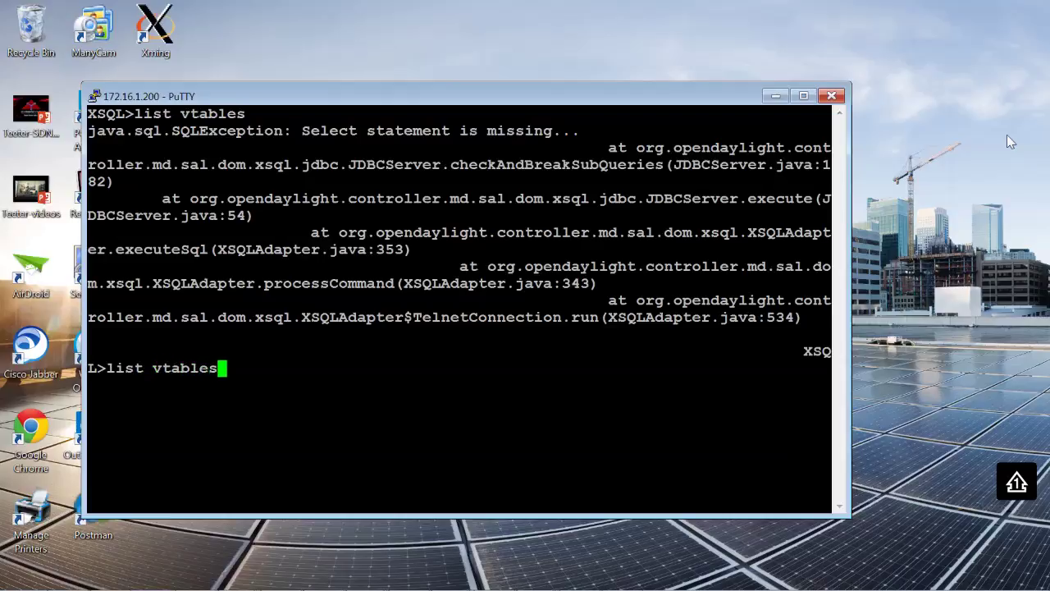
{"action": "key", "text": "Return"}
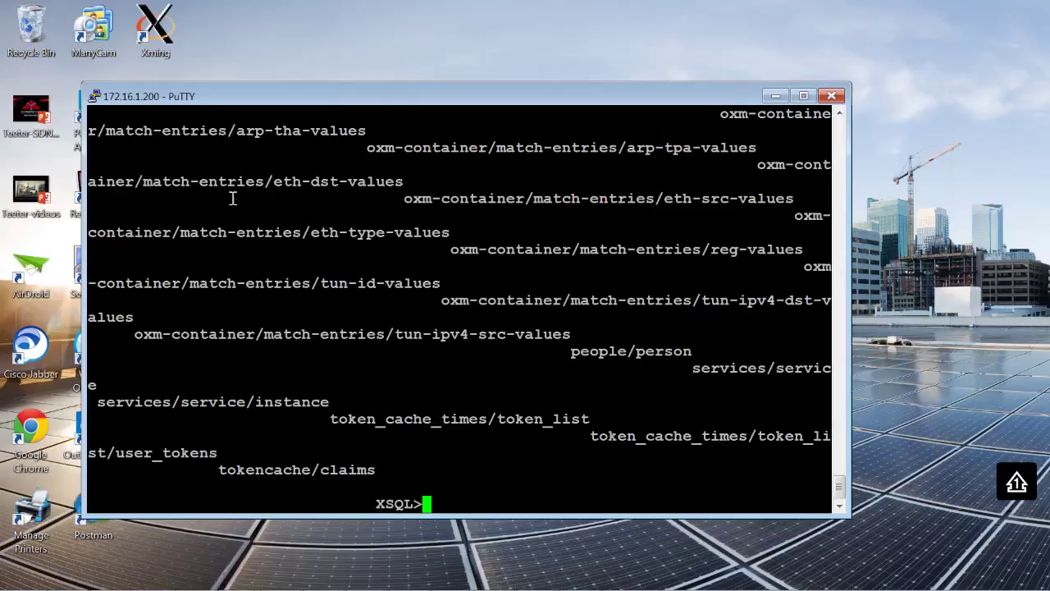
- Reconfigure the session's terminal options to use an implicit CR in every LF and apply the change
{"action": "right_click", "coordinate": [220, 105]}
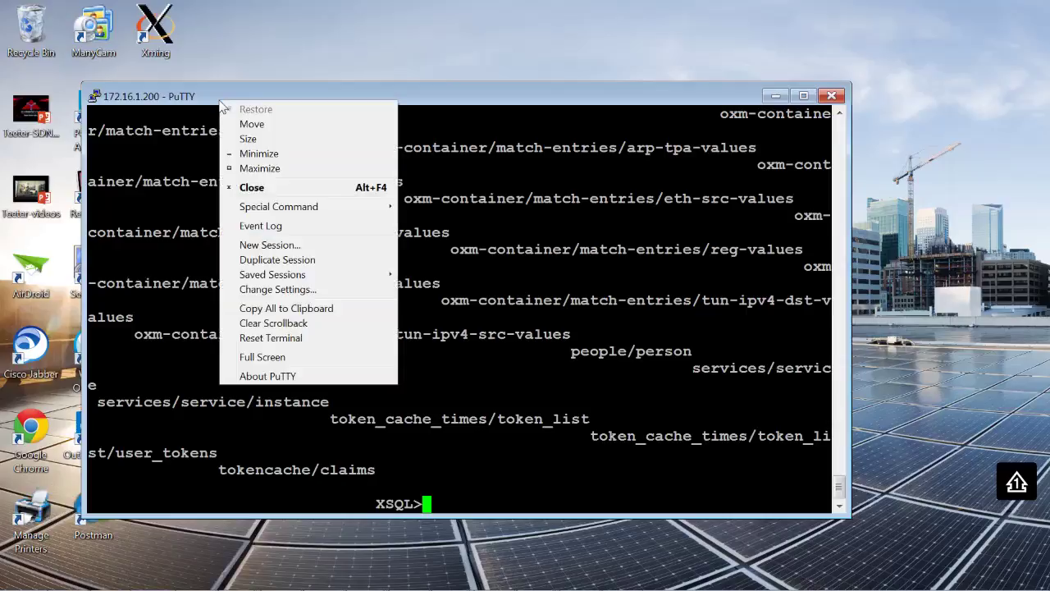
{"action": "left_click", "coordinate": [263, 289]}
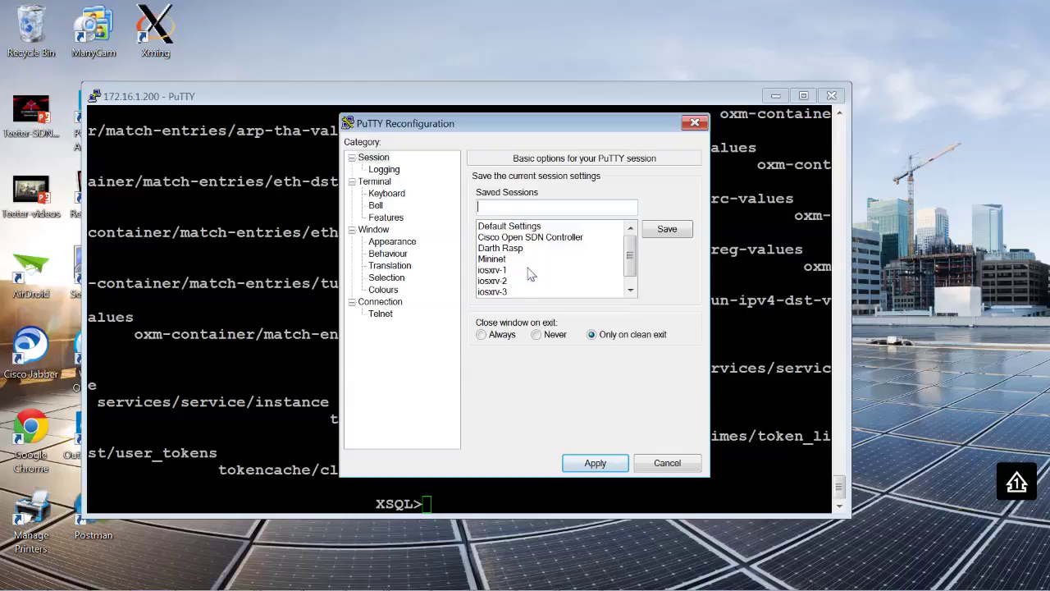
{"action": "left_click", "coordinate": [386, 185]}
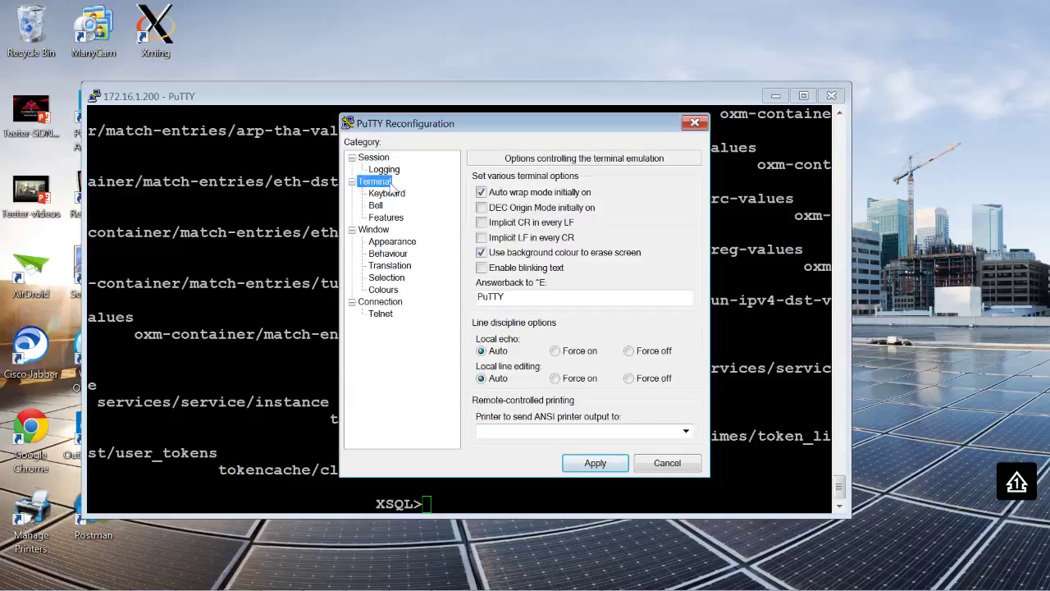
{"action": "left_click", "coordinate": [482, 224]}
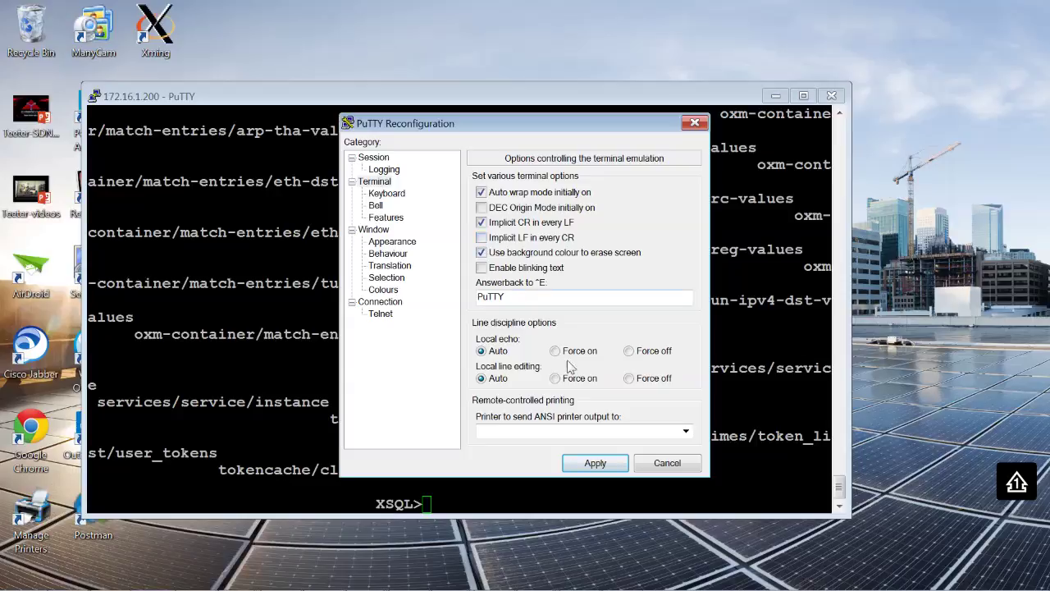
{"action": "left_click", "coordinate": [595, 463]}
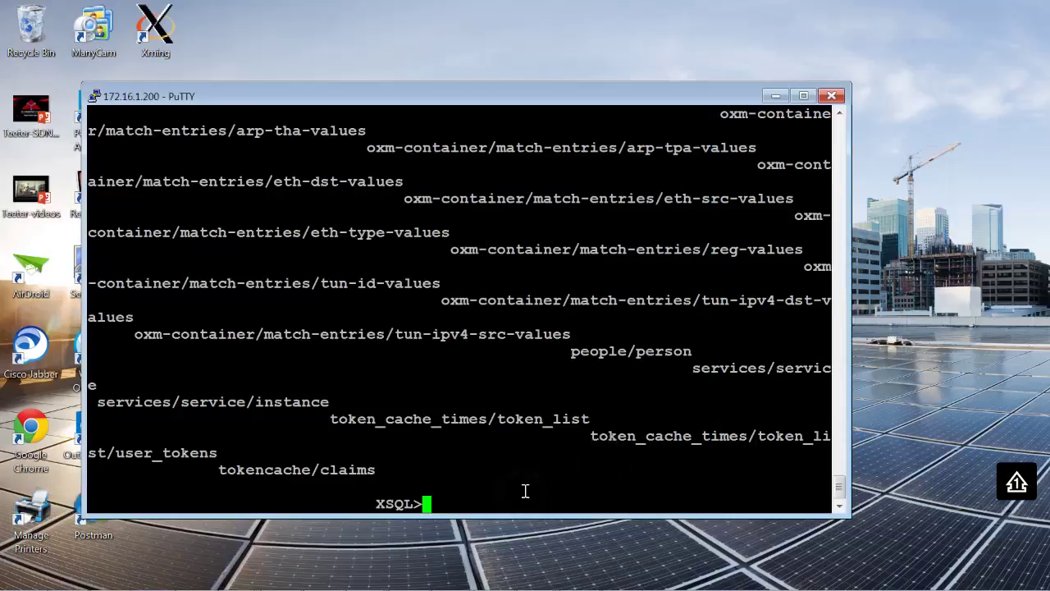
- Move to a fresh XSQL prompt and run list vtables again with the new line-ending setting
{"action": "key", "text": "Return"}
{"action": "key", "text": "Return"}
{"action": "key", "text": "Return"}
{"action": "key", "text": "Return"}
{"action": "key", "text": "Return"}
{"action": "key", "text": "Return"}
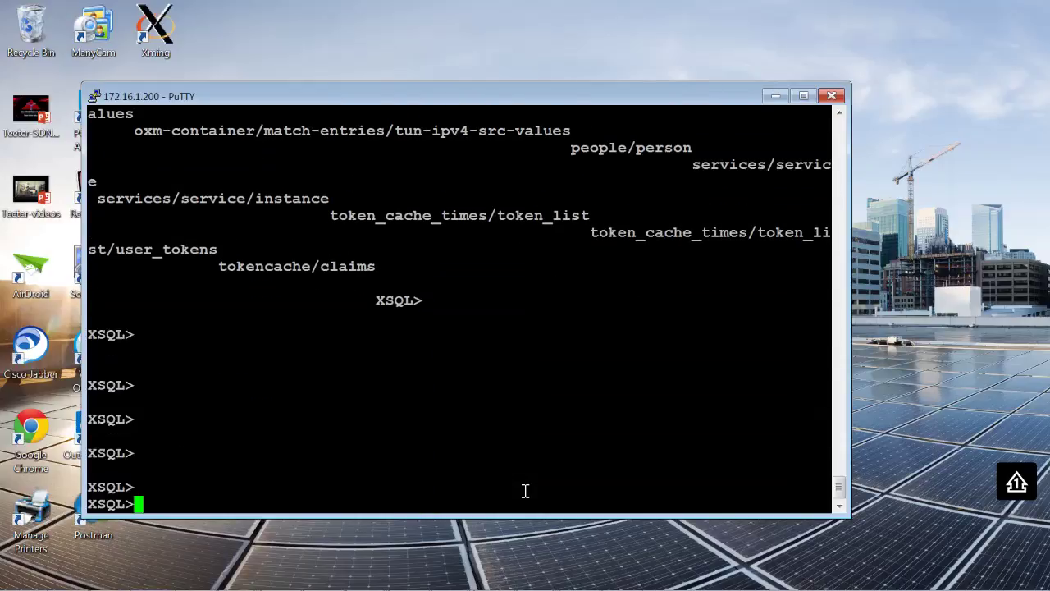
{"action": "key", "text": "Up"}
{"action": "key", "text": "Return"}
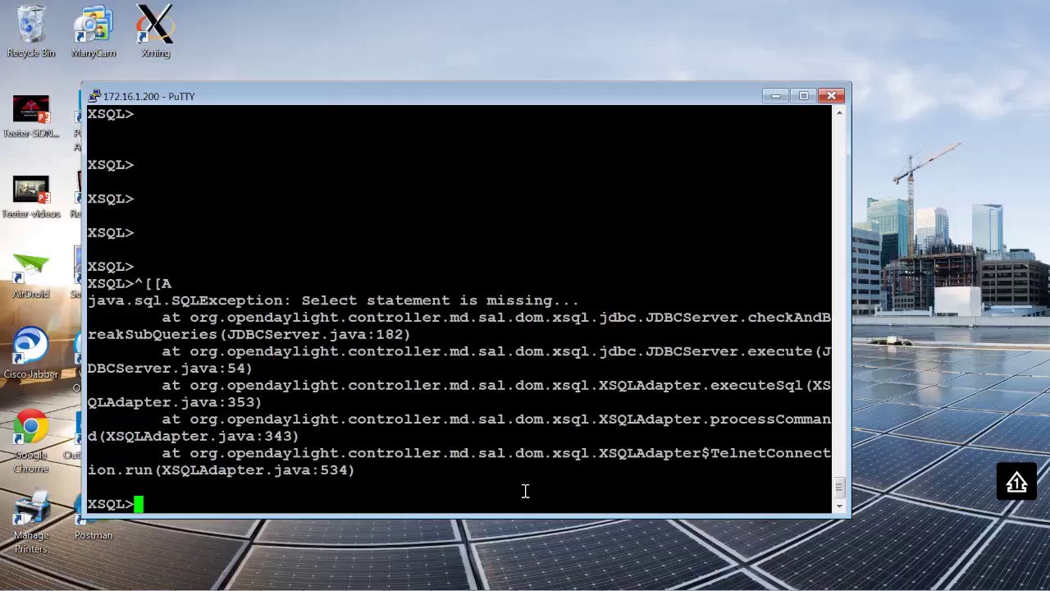
{"action": "type", "text": "list vtab"}
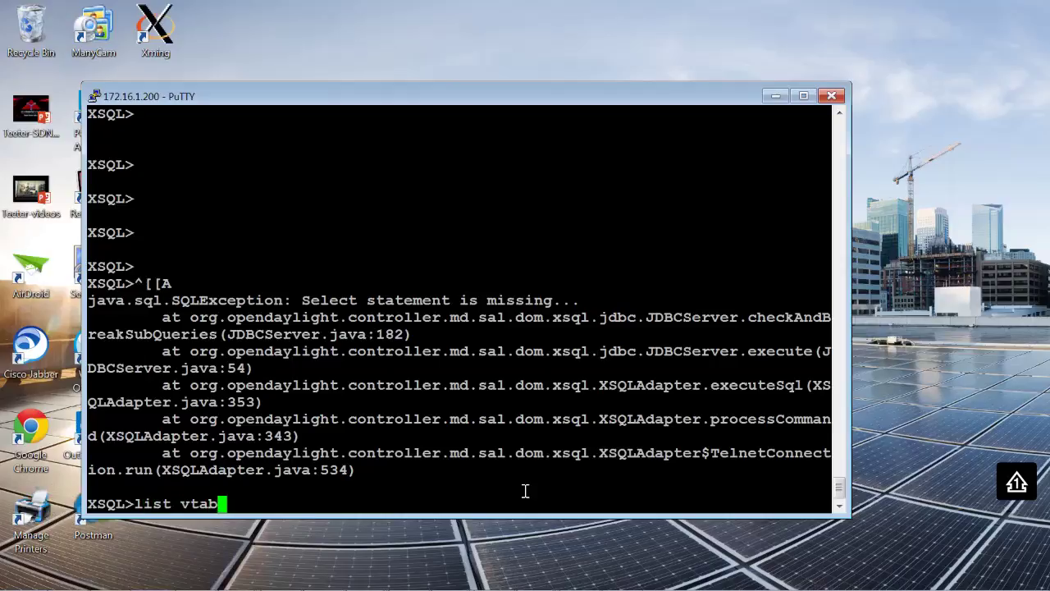
{"action": "type", "text": "les"}
{"action": "key", "text": "Return"}
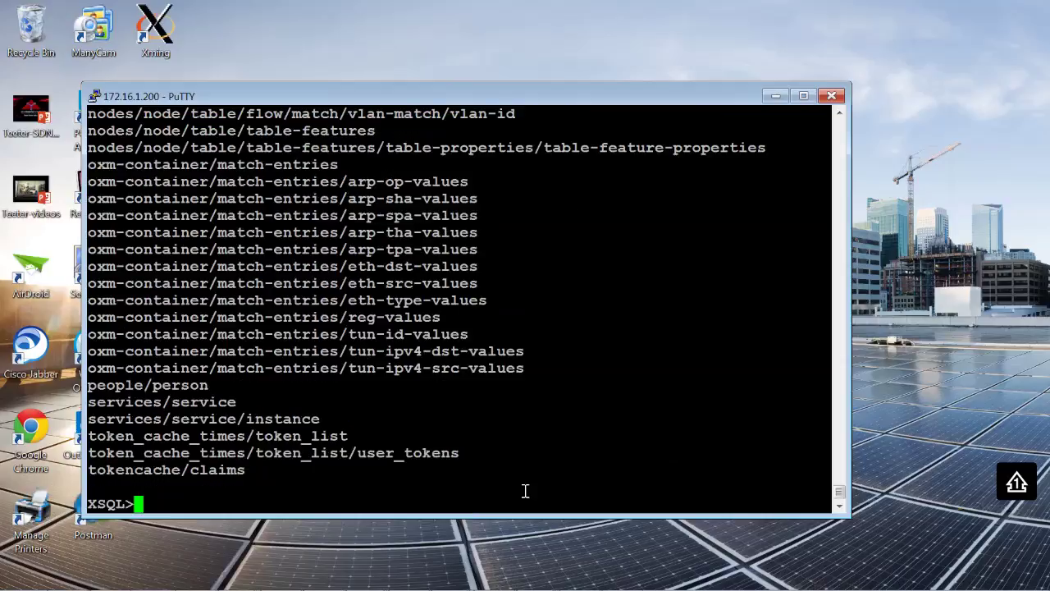
- Maximize the terminal window, space out the old output with blank prompts and list the virtual tables with list vtables
{"action": "key", "text": "Return"}
{"action": "key", "text": "Return"}
{"action": "key", "text": "Return"}
{"action": "key", "text": "Return"}
{"action": "key", "text": "Return"}
{"action": "key", "text": "Return"}
{"action": "key", "text": "Return"}
{"action": "key", "text": "Return"}
{"action": "key", "text": "Return"}
{"action": "key", "text": "Return"}
{"action": "key", "text": "Return"}
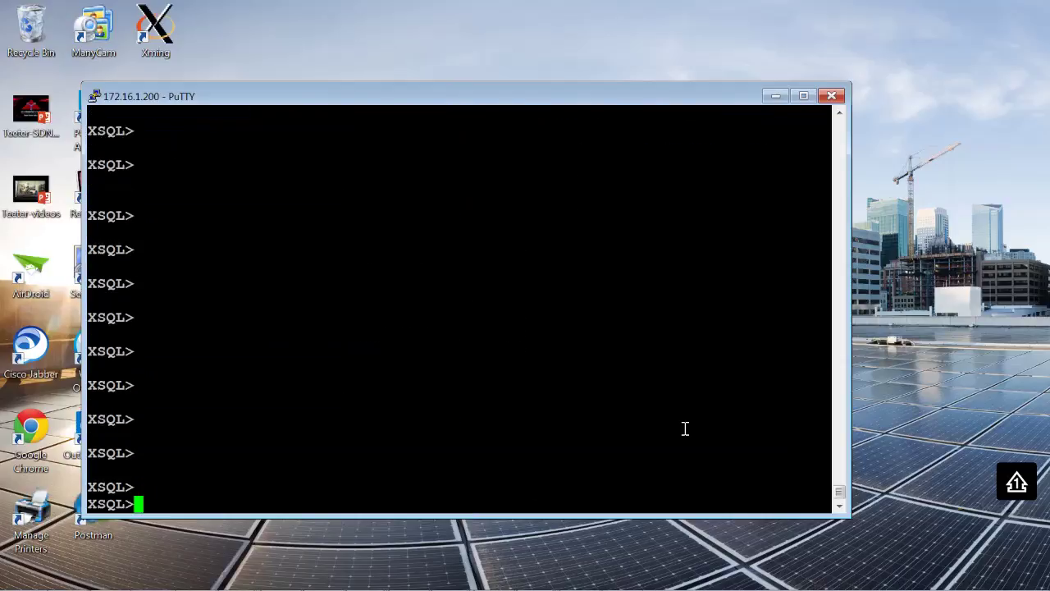
{"action": "left_click", "coordinate": [806, 97]}
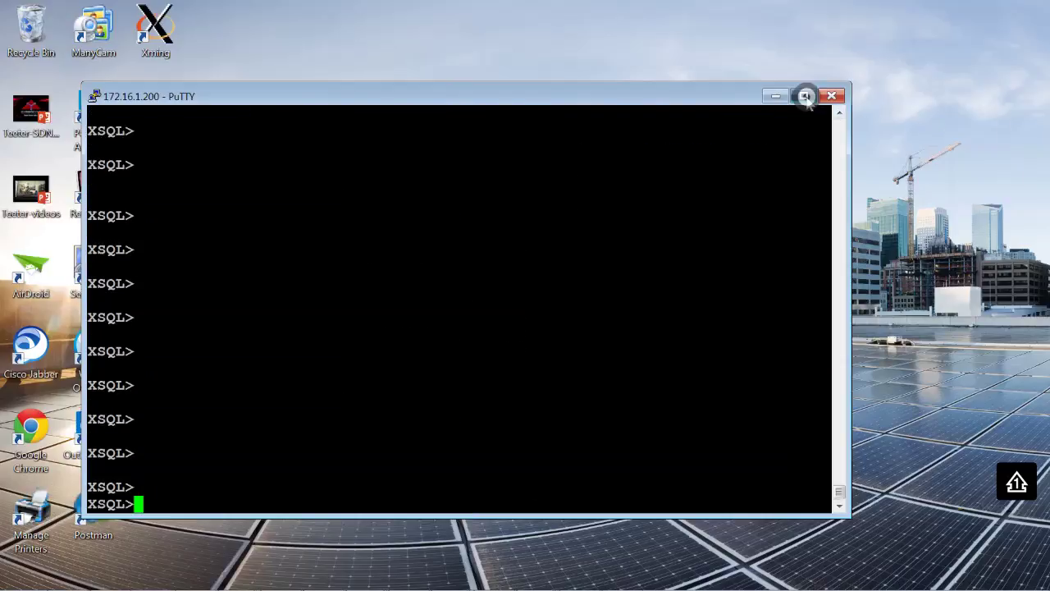
{"action": "key", "text": "Return"}
{"action": "key", "text": "Return"}
{"action": "key", "text": "Return"}
{"action": "key", "text": "Return"}
{"action": "key", "text": "Return"}
{"action": "key", "text": "Return"}
{"action": "key", "text": "Return"}
{"action": "key", "text": "Return"}
{"action": "key", "text": "Return"}
{"action": "key", "text": "Return"}
{"action": "key", "text": "Return"}
{"action": "key", "text": "Return"}
{"action": "key", "text": "Return"}
{"action": "key", "text": "Return"}
{"action": "key", "text": "Return"}
{"action": "key", "text": "Return"}
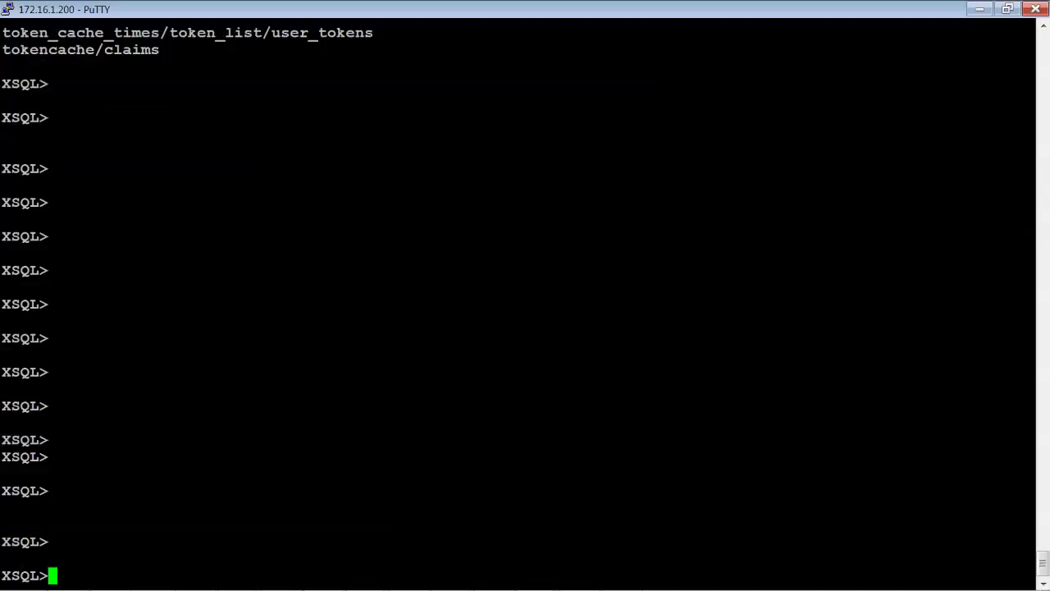
{"action": "type", "text": "list vt"}
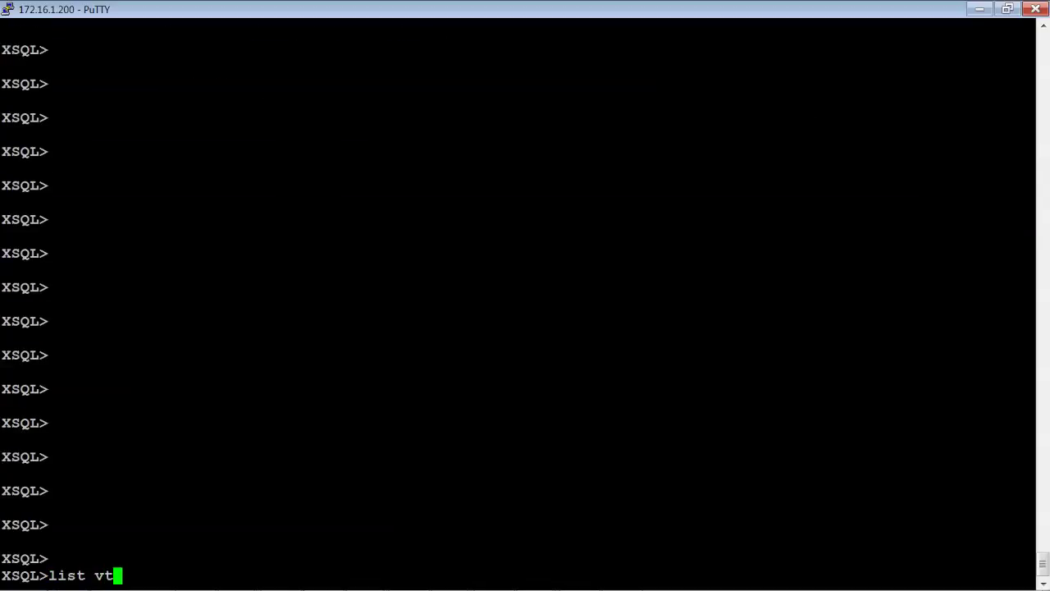
{"action": "type", "text": "ables"}
{"action": "key", "text": "Return"}
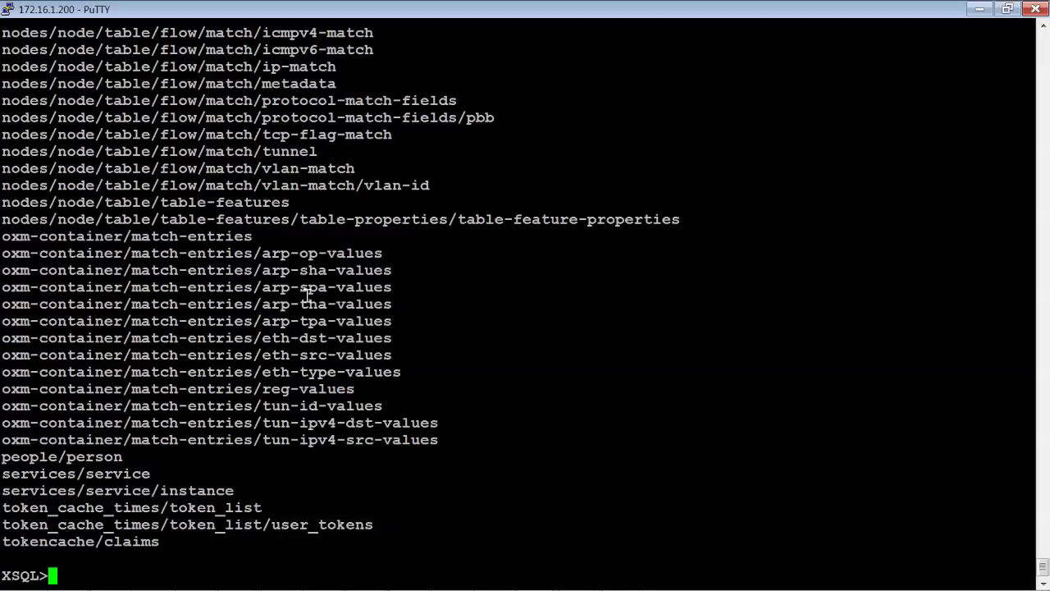
- Review the listed virtual tables and query all records of the node table with select * from nodes/node;
{"action": "scroll", "coordinate": [305, 296], "scroll_direction": "up", "scroll_amount": 10}
{"action": "scroll", "coordinate": [306, 296], "scroll_direction": "up", "scroll_amount": 17}
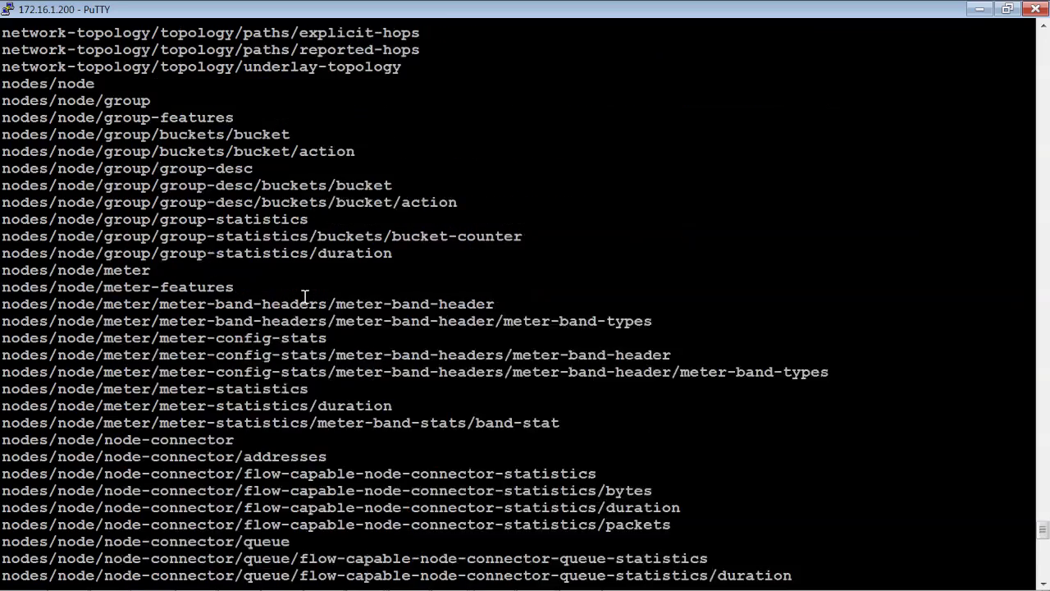
{"action": "scroll", "coordinate": [306, 296], "scroll_direction": "up", "scroll_amount": 20}
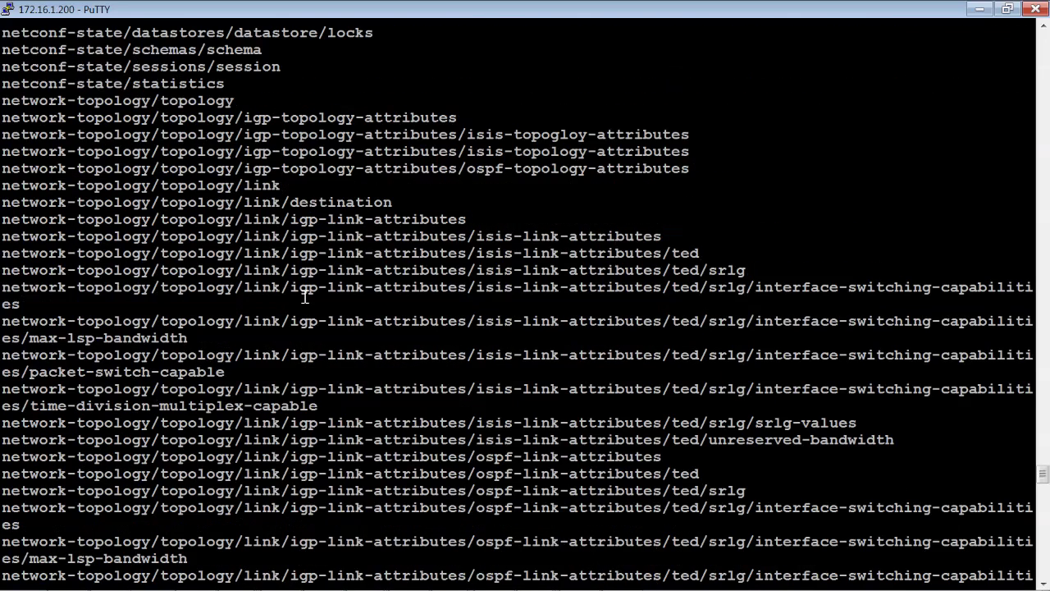
{"action": "scroll", "coordinate": [305, 295], "scroll_direction": "down", "scroll_amount": 20}
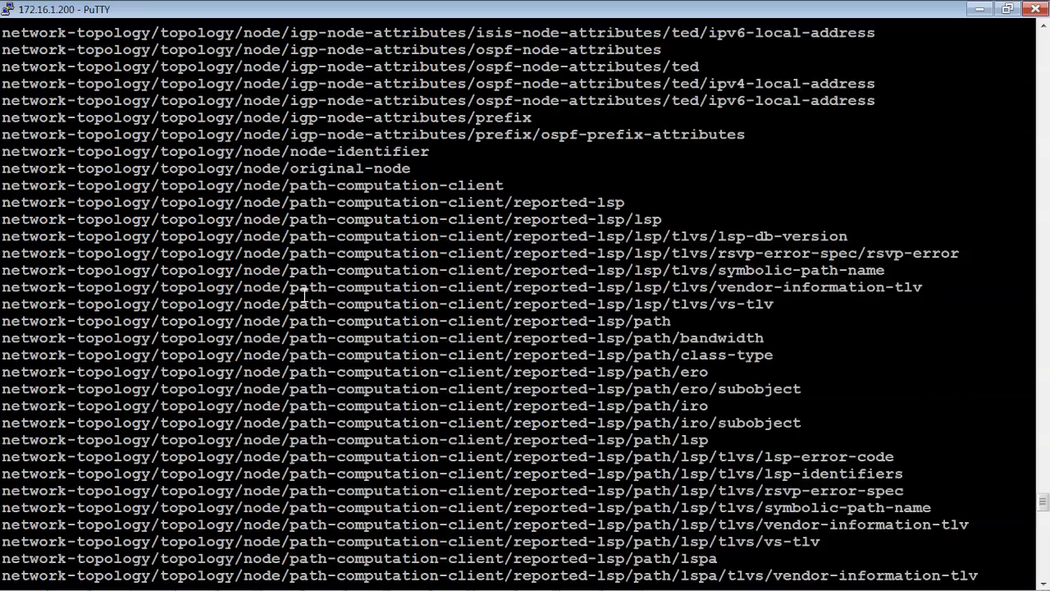
{"action": "scroll", "coordinate": [305, 294], "scroll_direction": "down", "scroll_amount": 20}
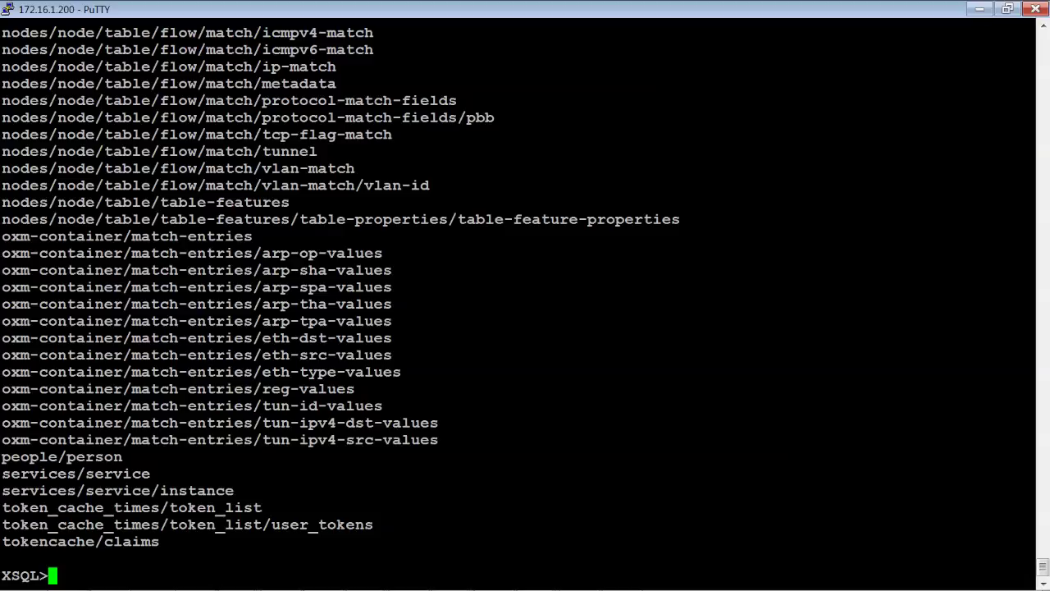
{"action": "type", "text": "select"}
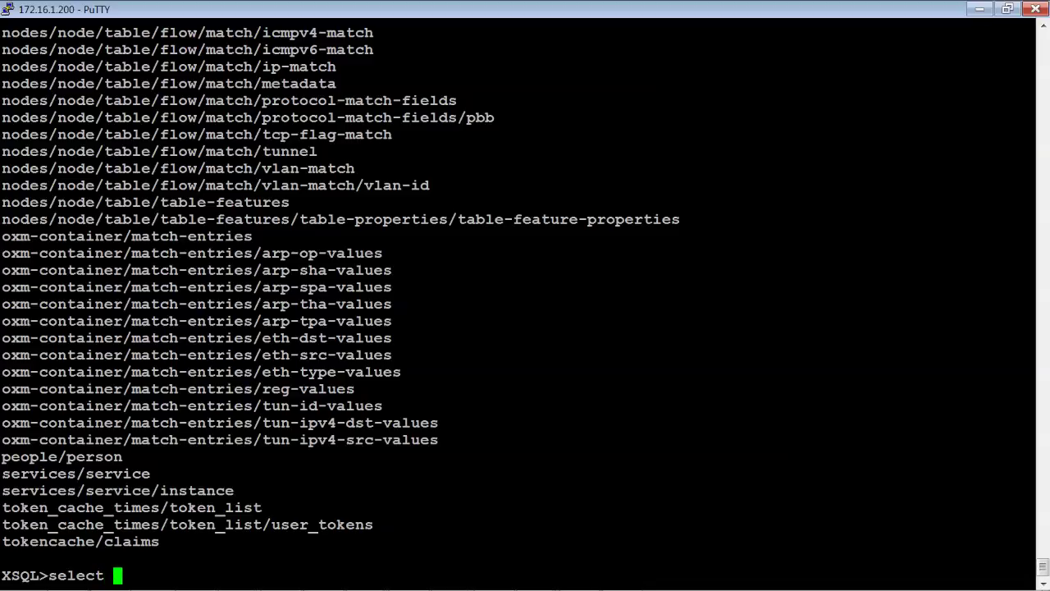
{"action": "type", "text": " * from "}
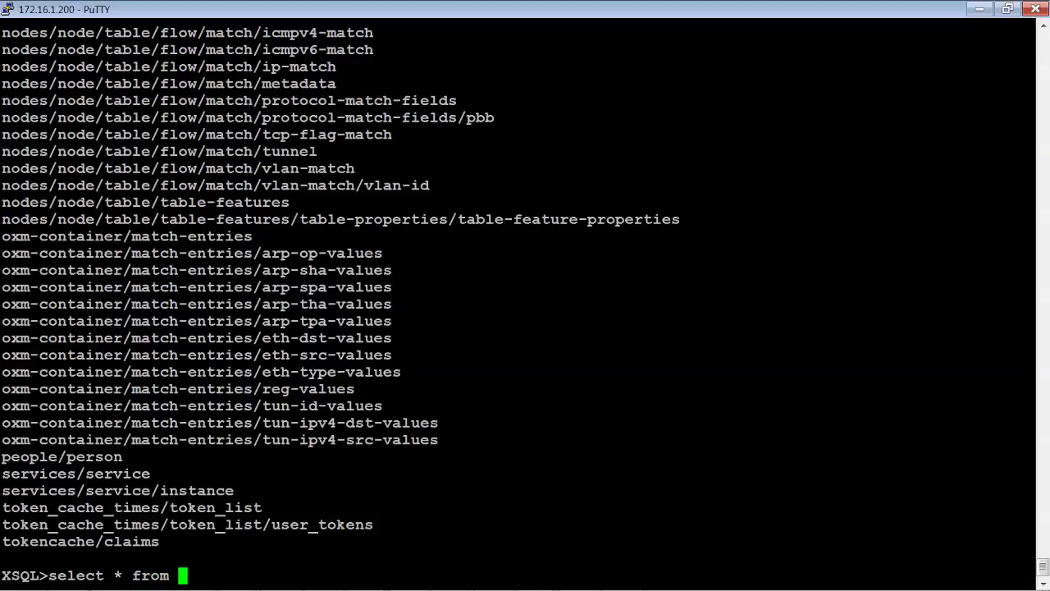
{"action": "type", "text": "nodes"}
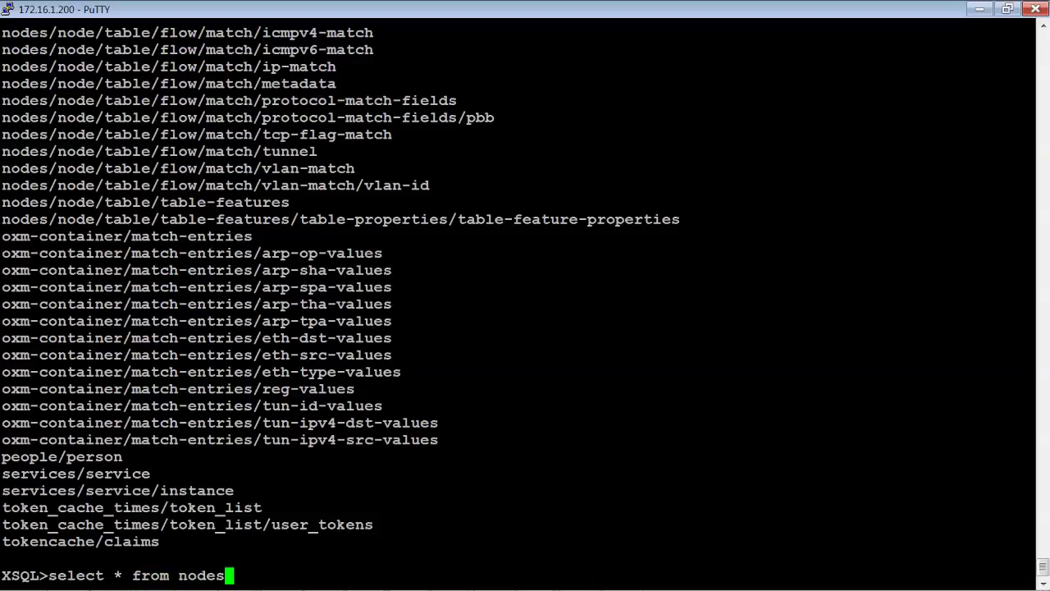
{"action": "type", "text": "/node;"}
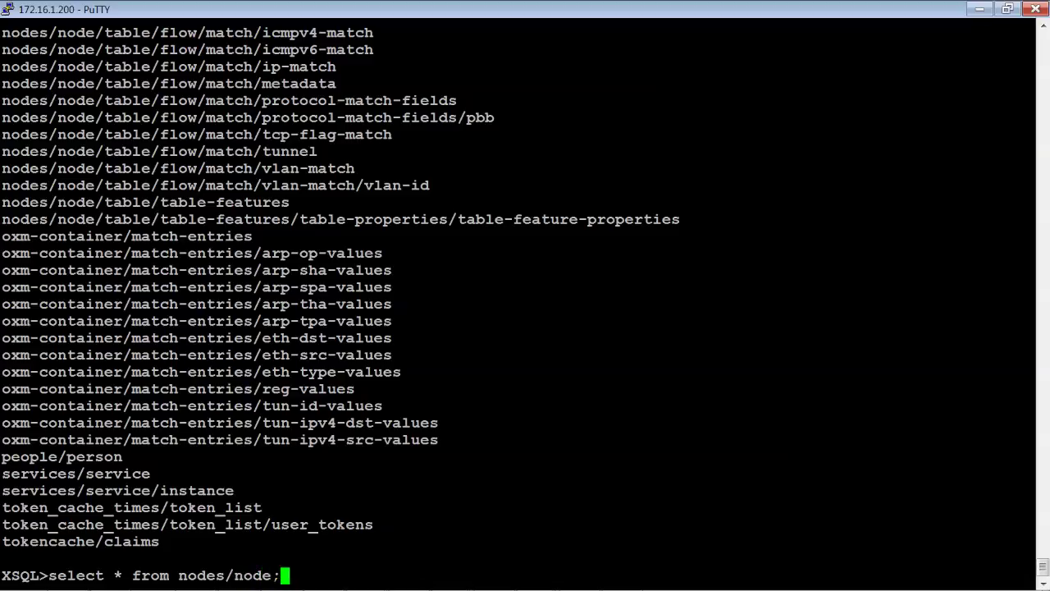
{"action": "key", "text": "Return"}
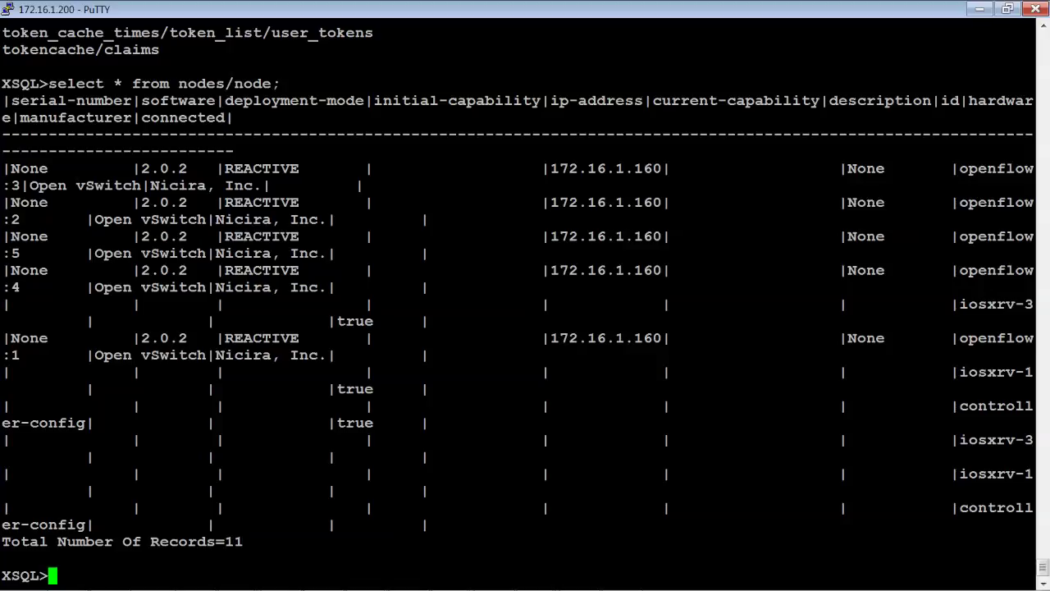
{"action": "key", "text": "Return"}
{"action": "key", "text": "Return"}
{"action": "key", "text": "Return"}
{"action": "key", "text": "Return"}
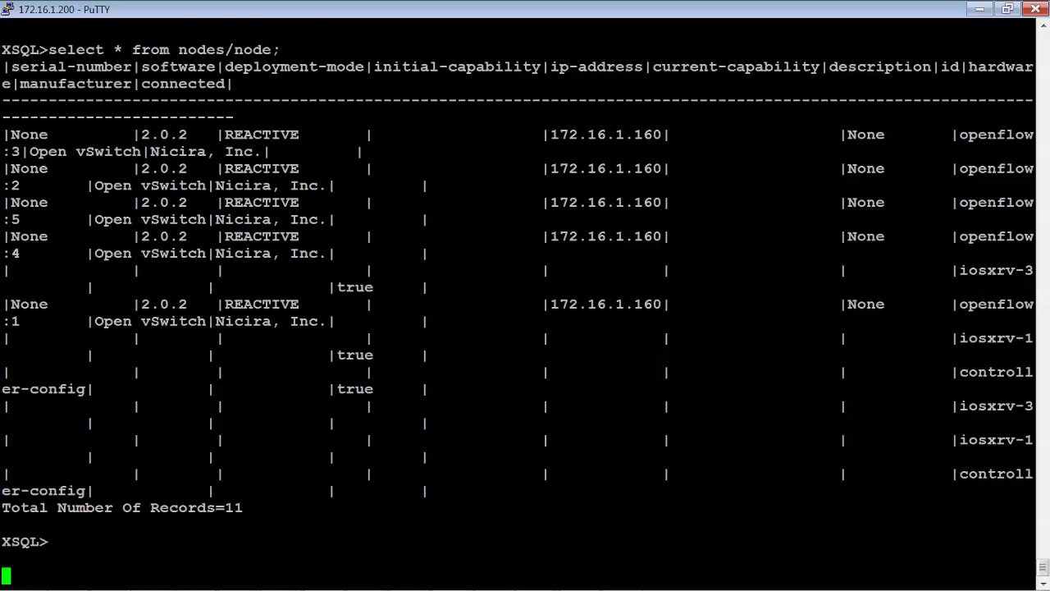
{"action": "key", "text": "Up"}
{"action": "key", "text": "Return"}
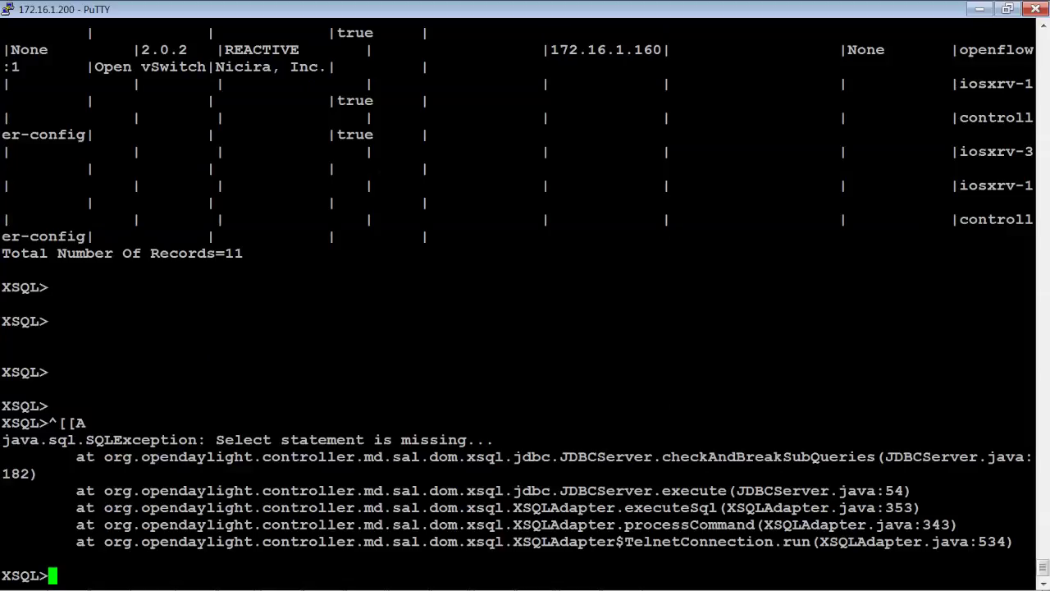
{"action": "key", "text": "Up"}
{"action": "key", "text": "Up"}
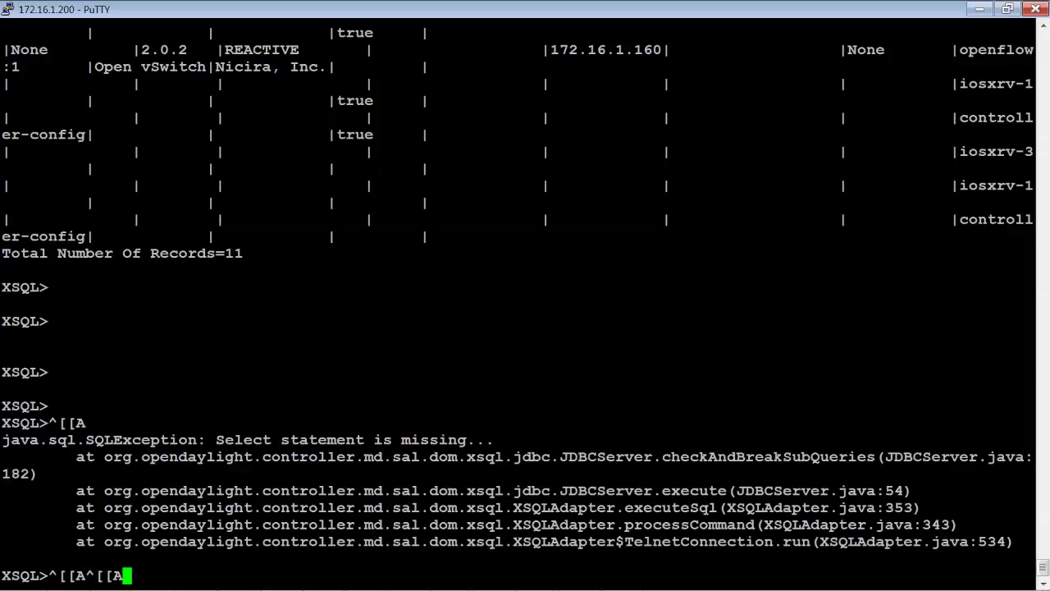
{"action": "key", "text": "BackSpace"}
{"action": "key", "text": "BackSpace"}
{"action": "key", "text": "BackSpace"}
{"action": "key", "text": "BackSpace"}
{"action": "key", "text": "BackSpace"}
{"action": "key", "text": "BackSpace"}
{"action": "key", "text": "BackSpace"}
{"action": "key", "text": "BackSpace"}
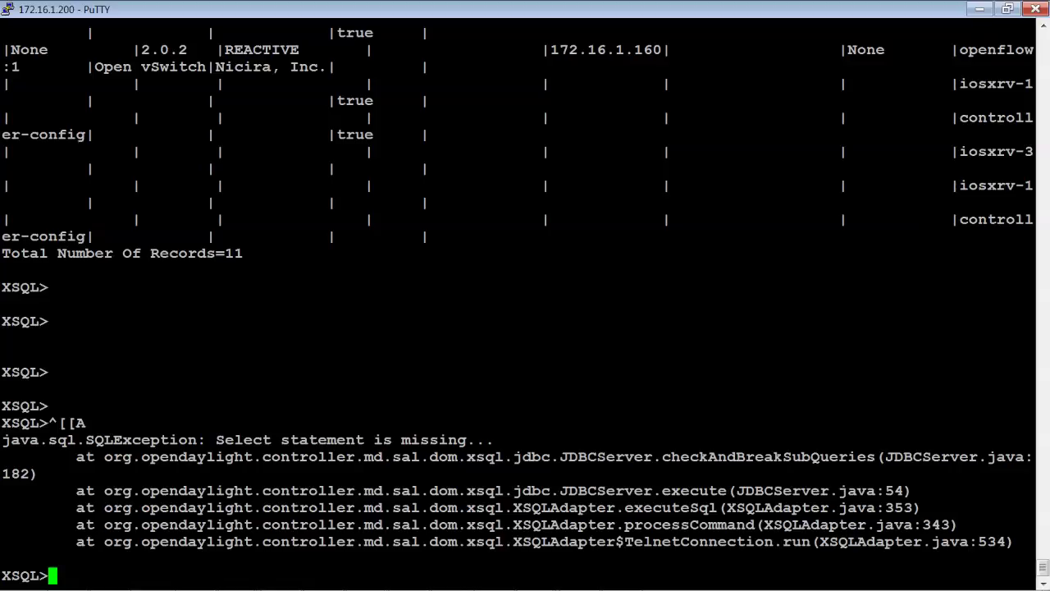
- Switch XSQL query output to a CSV file with the tocsv command at a fresh prompt
{"action": "key", "text": "Return"}
{"action": "key", "text": "Return"}
{"action": "key", "text": "Return"}
{"action": "key", "text": "Return"}
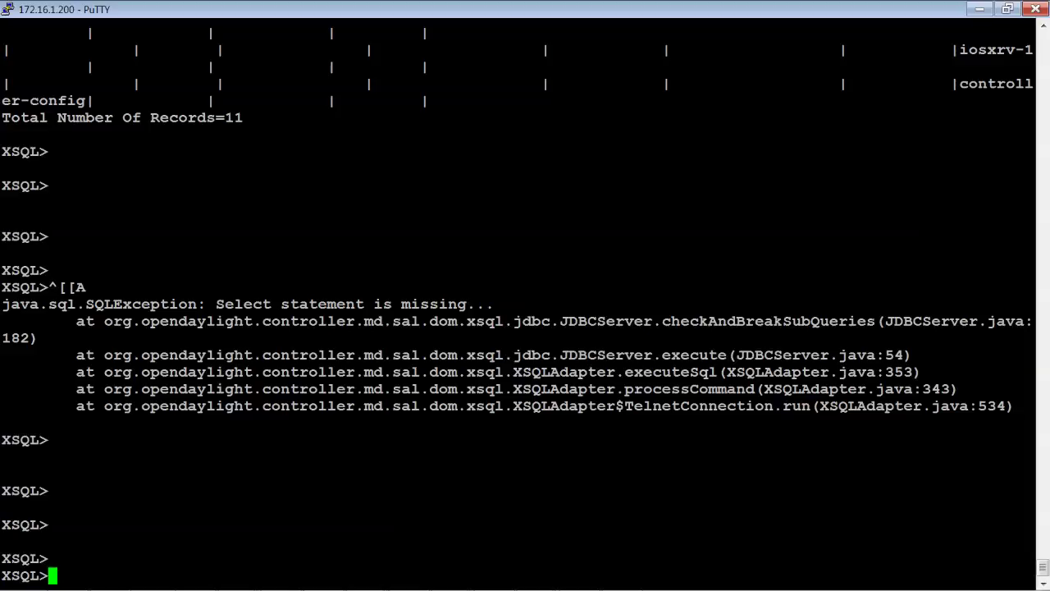
{"action": "type", "text": "to"}
{"action": "type", "text": "csv"}
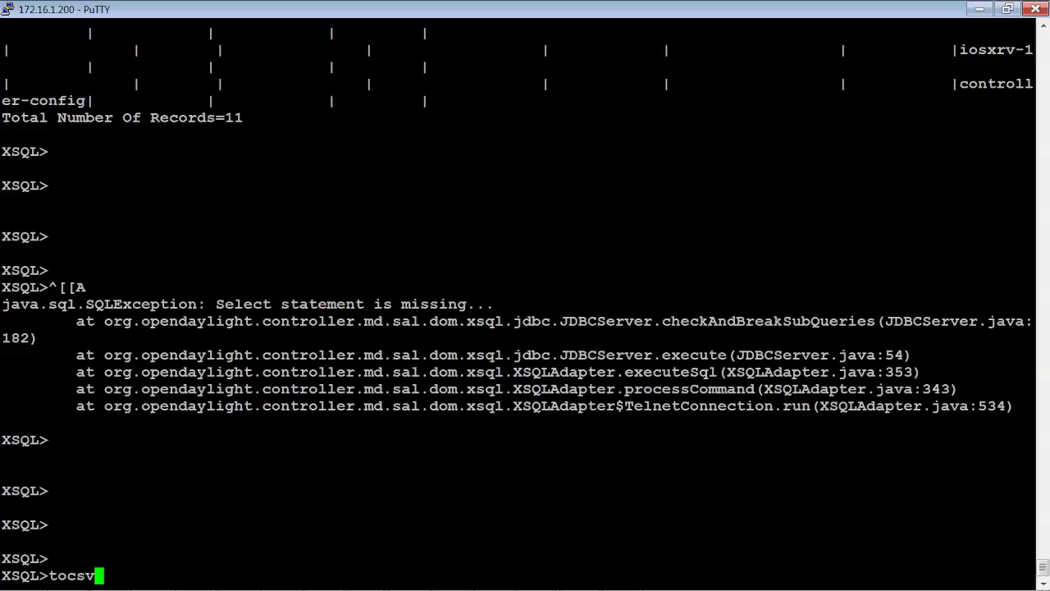
{"action": "key", "text": "Return"}
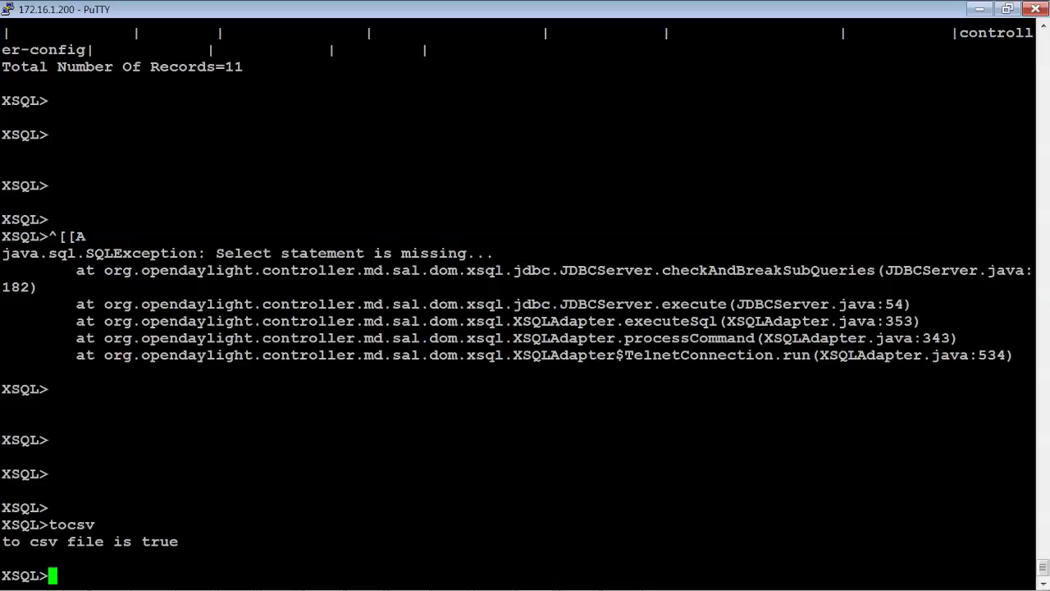
- Try to export all node records to CSV by running seclect * from nodes/node; at the XSQL prompt
{"action": "type", "text": "seclect"}
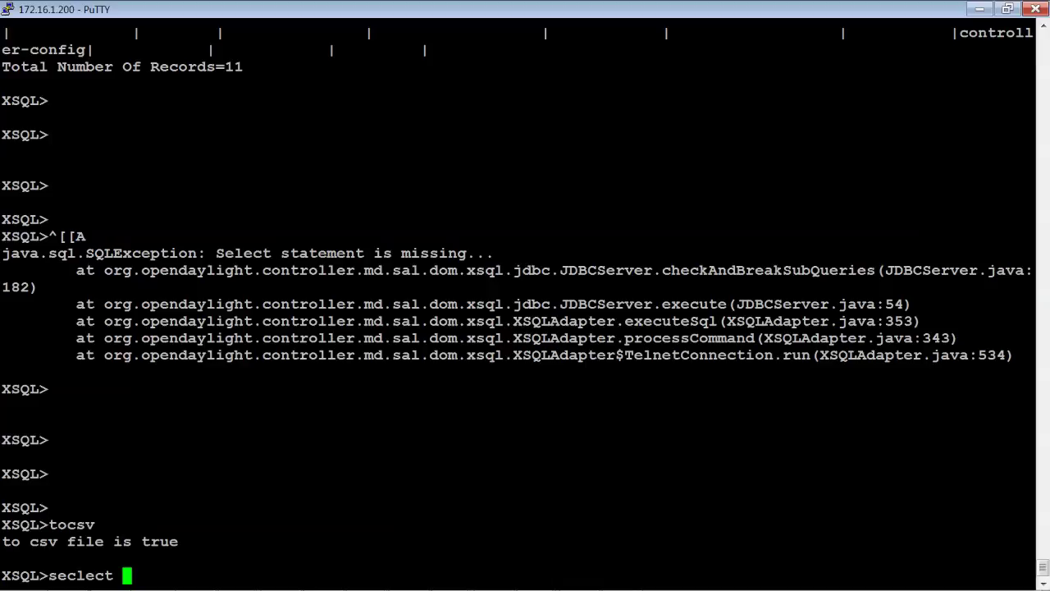
{"action": "type", "text": " * from nodes"}
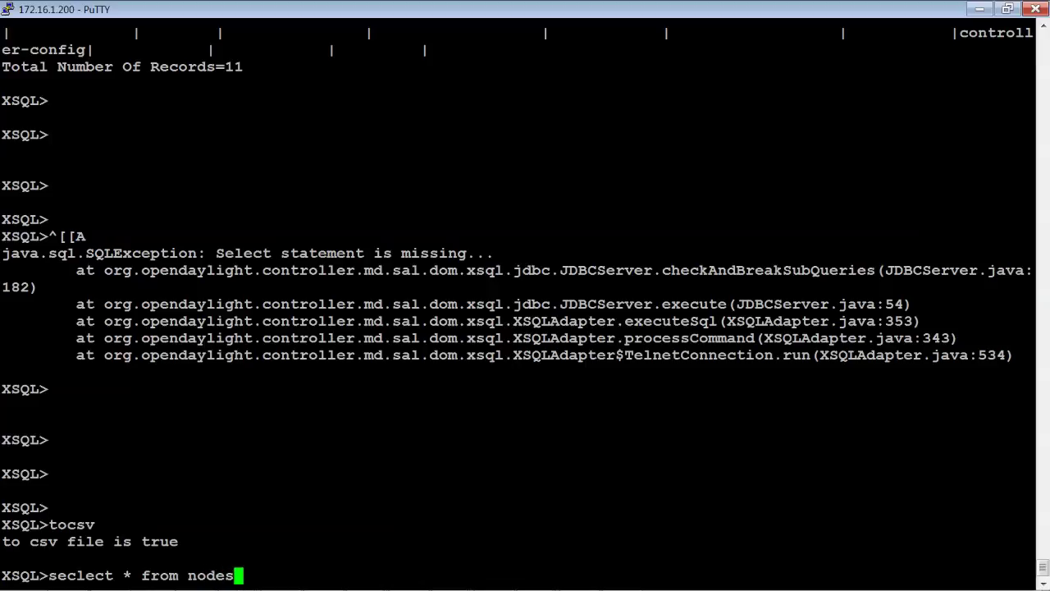
{"action": "type", "text": "/node"}
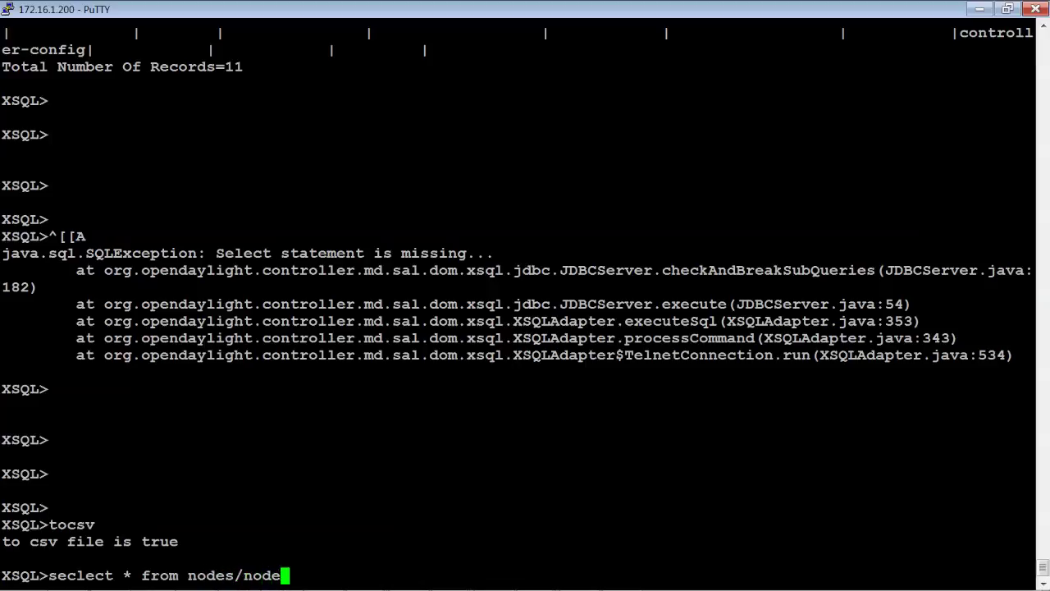
{"action": "type", "text": ";"}
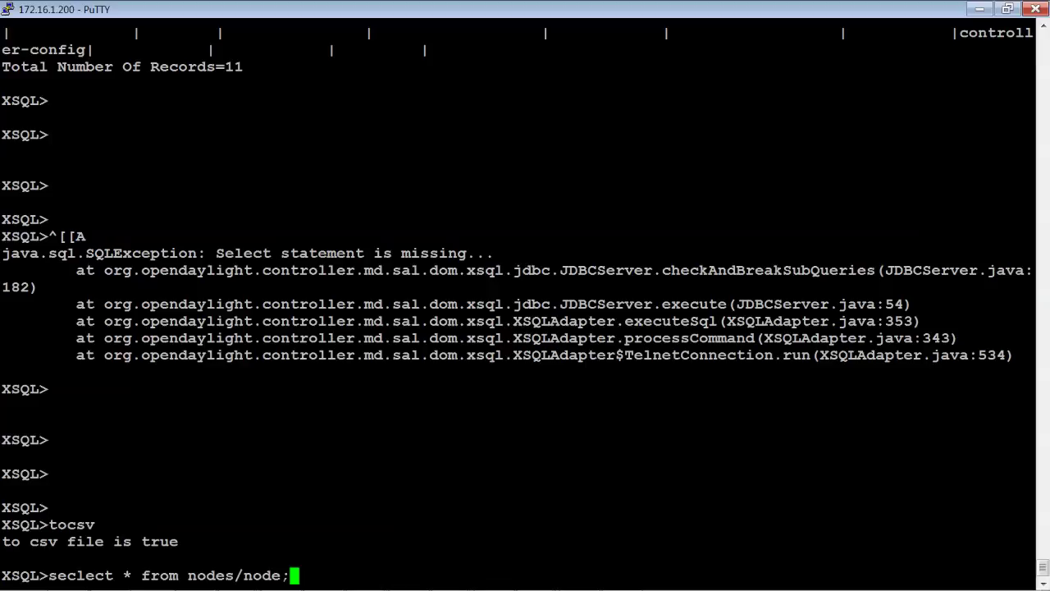
{"action": "key", "text": "Return"}
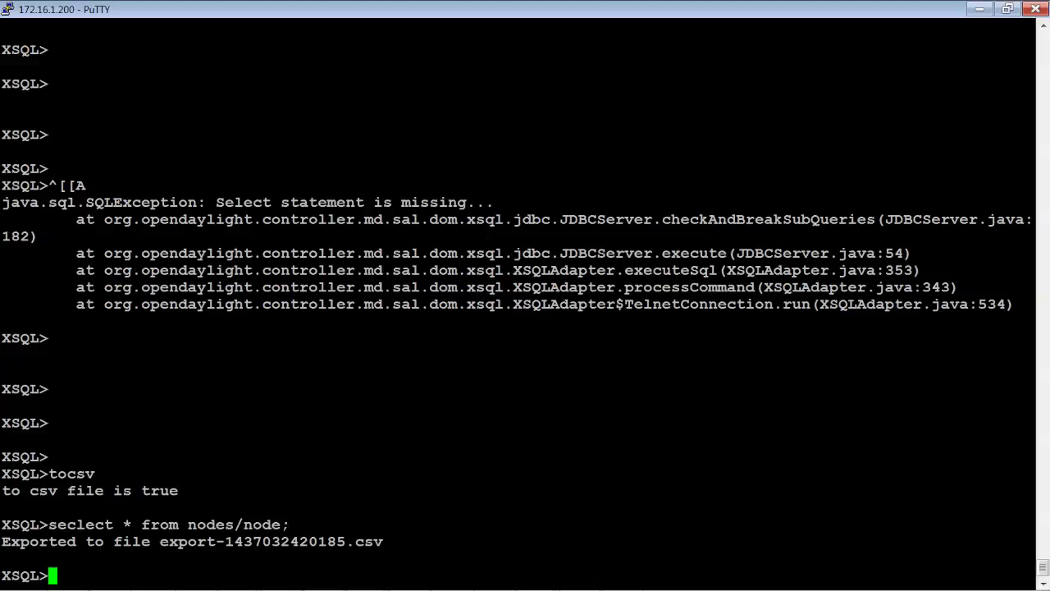
- Try to locate the exported CSV file by running sudo find / -name 'export-*' at the XSQL prompt
{"action": "type", "text": "sudo fin"}
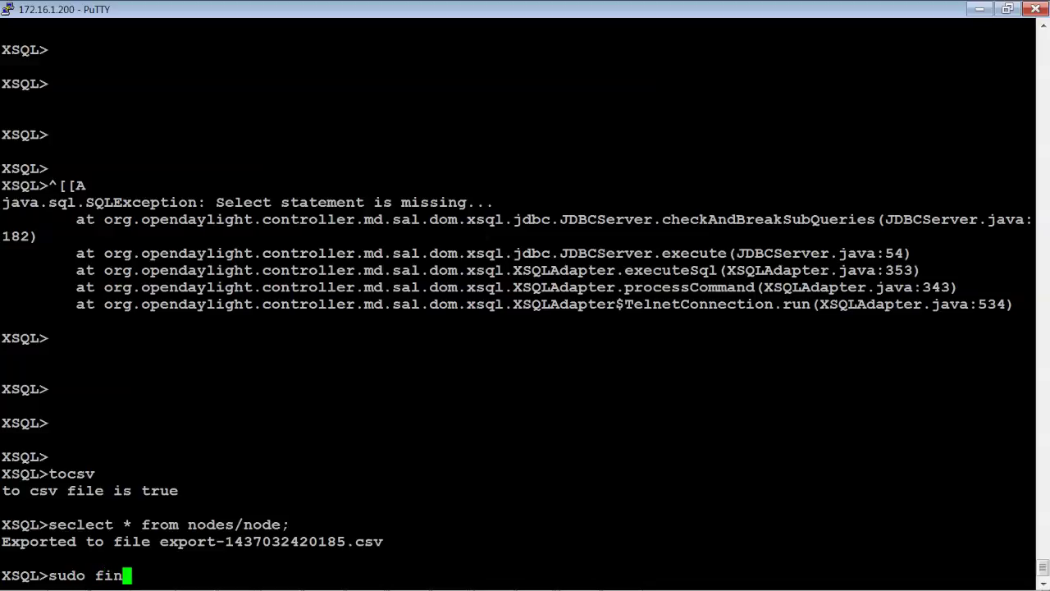
{"action": "type", "text": "d / -name"}
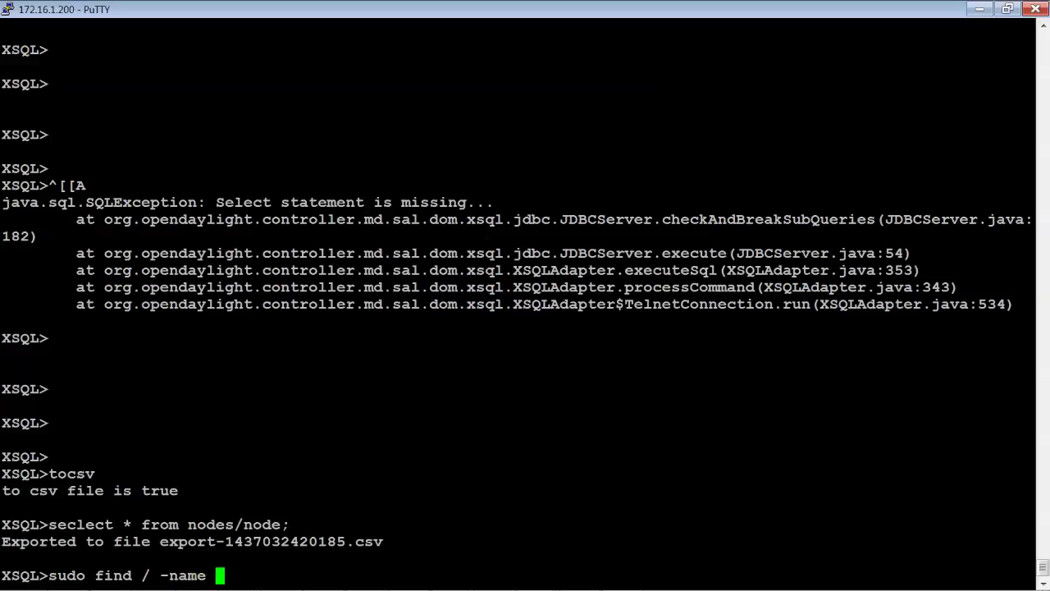
{"action": "type", "text": " 'export"}
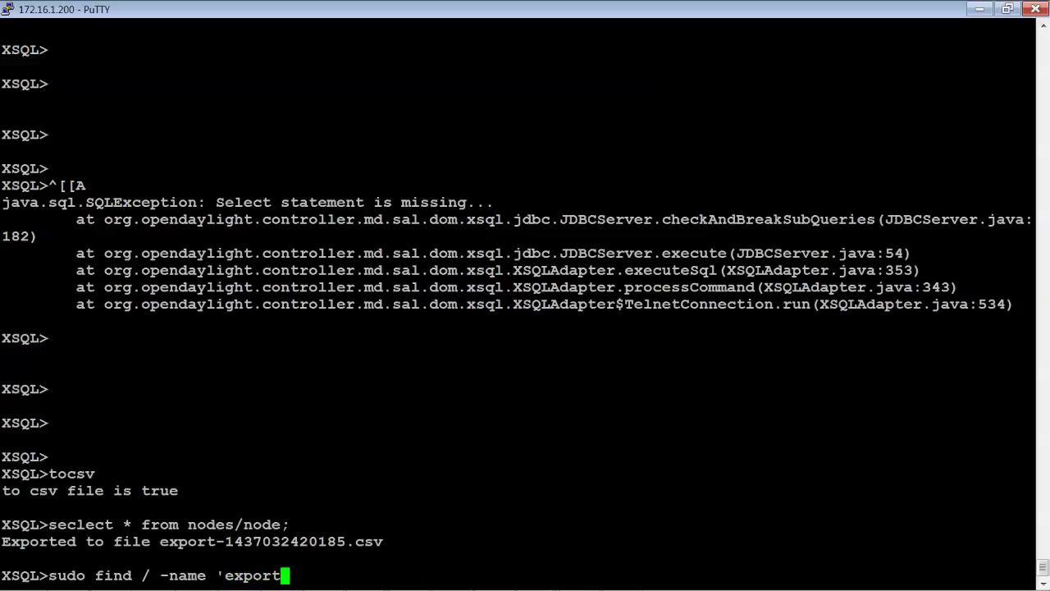
{"action": "type", "text": "-*'"}
{"action": "key", "text": "Return"}
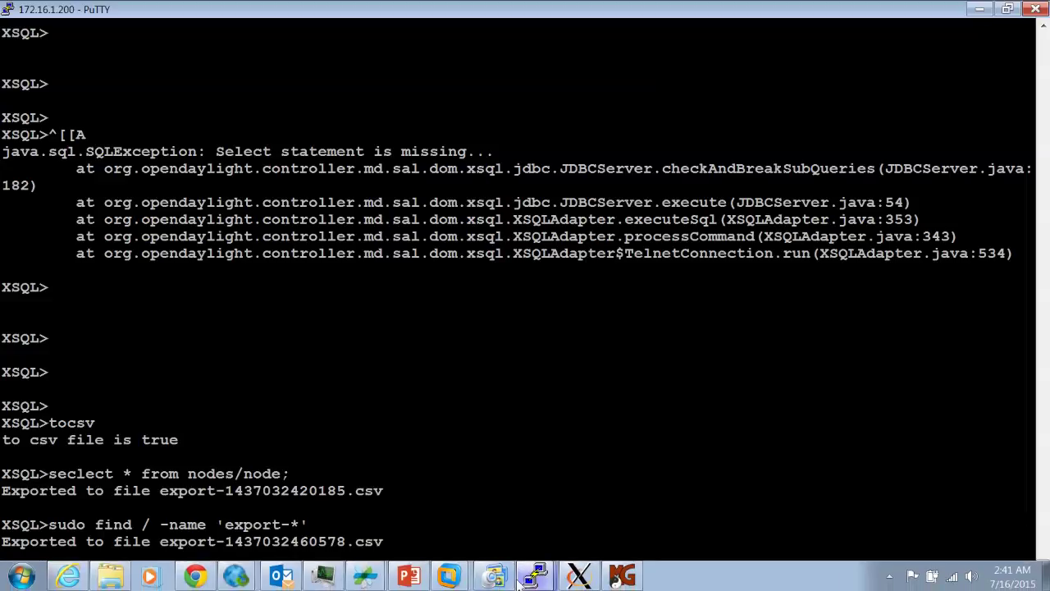
- Switch to the controller's opendaylight/current shell session, restore it to a smaller window and space out the old output with blank prompts
{"action": "mouse_move", "coordinate": [530, 580]}
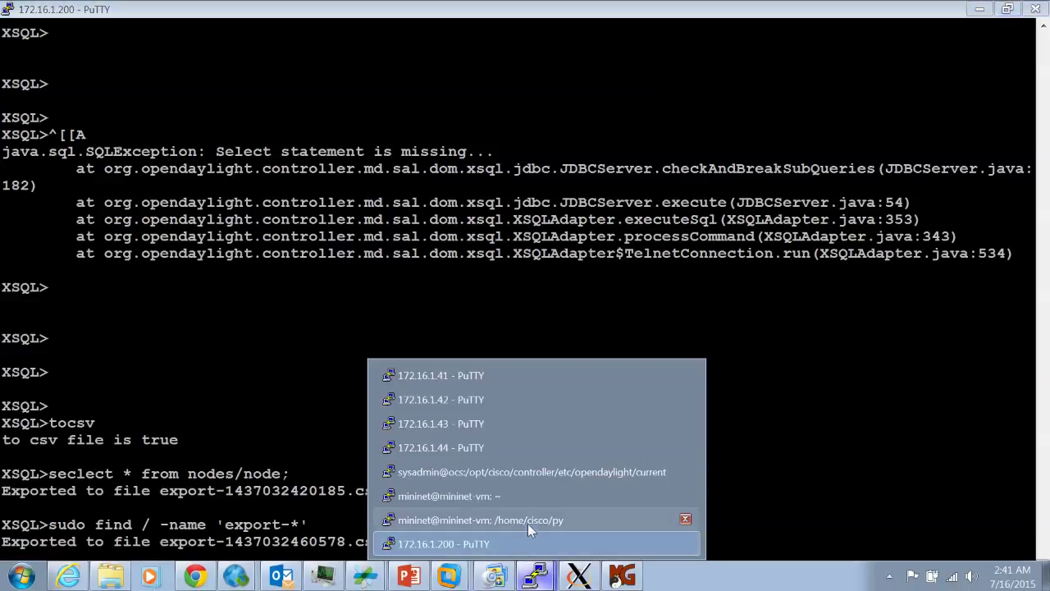
{"action": "left_click", "coordinate": [522, 474]}
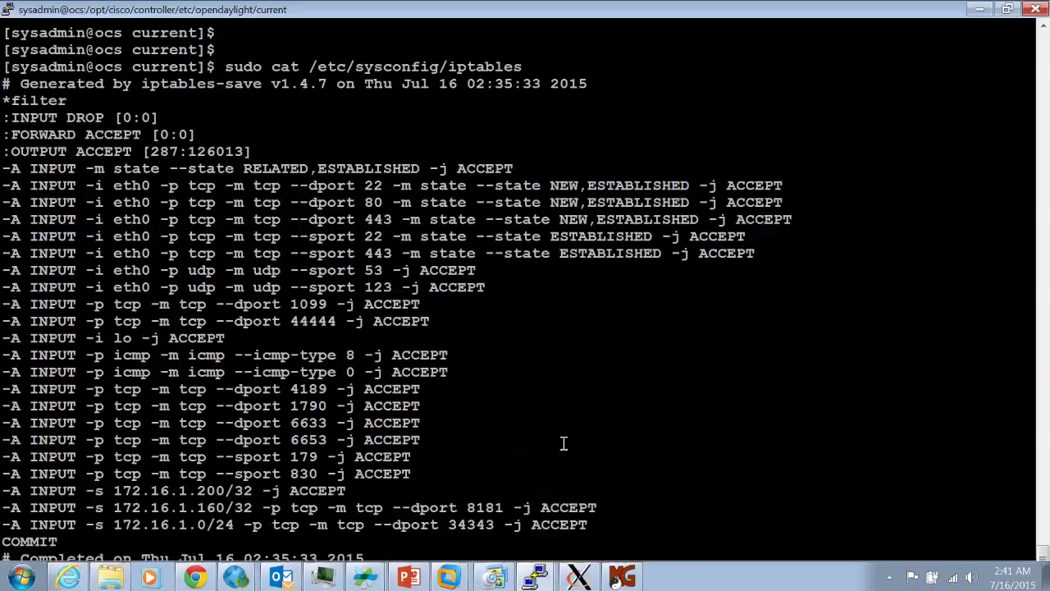
{"action": "left_click", "coordinate": [1008, 9]}
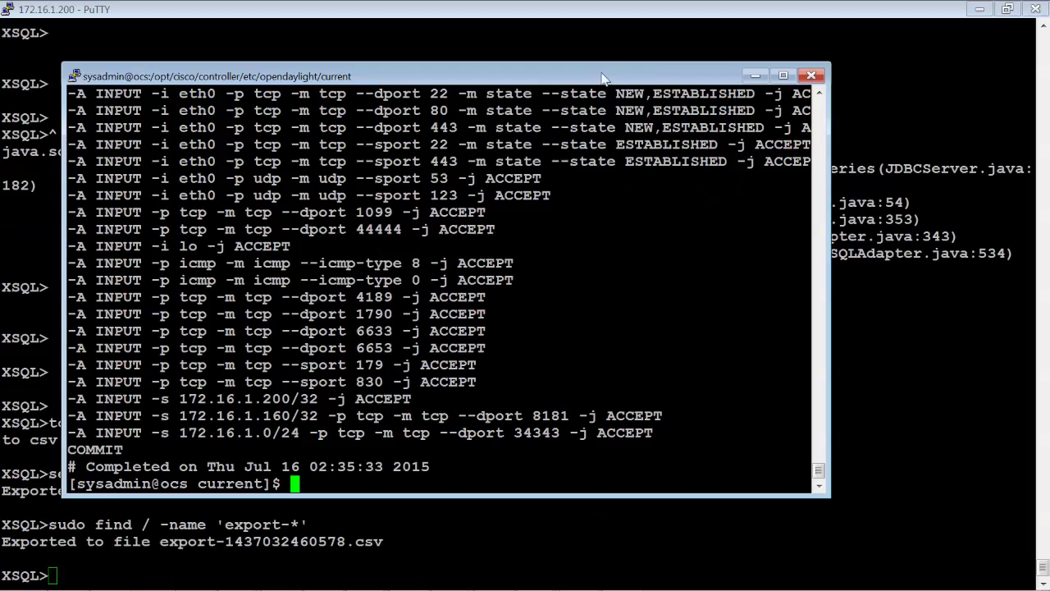
{"action": "left_click_drag", "start_coordinate": [603, 78], "coordinate": [637, 54]}
{"action": "key", "text": "Return"}
{"action": "key", "text": "Return"}
{"action": "key", "text": "Return"}
{"action": "key", "text": "Return"}
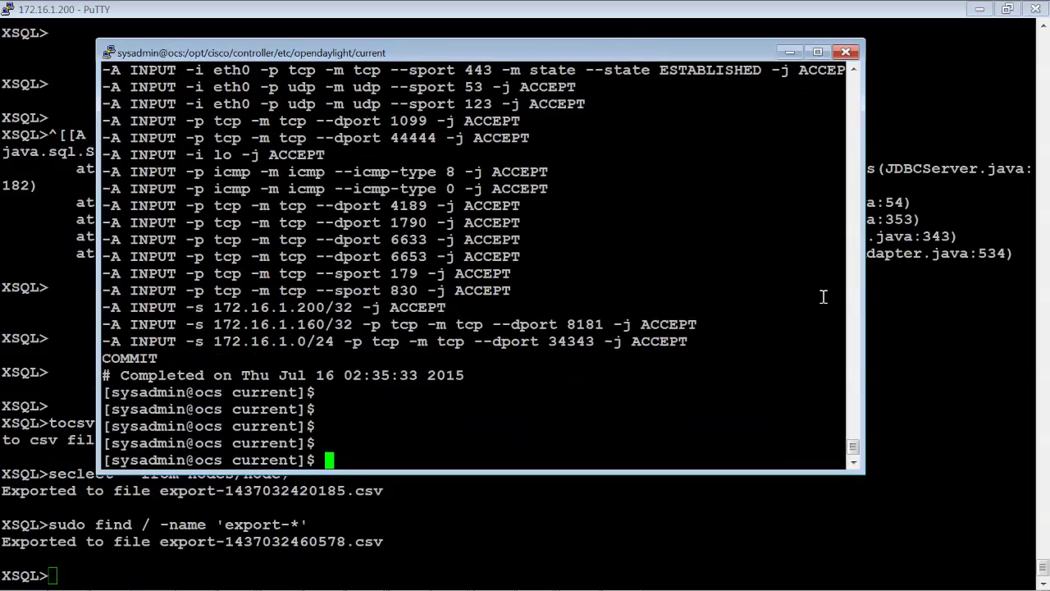
{"action": "key", "text": "Return"}
{"action": "key", "text": "Return"}
{"action": "key", "text": "Return"}
{"action": "key", "text": "Return"}
- Search the controller's whole file system for the exported files with sudo find / -name 'export-*'
{"action": "type", "text": "sudo "}
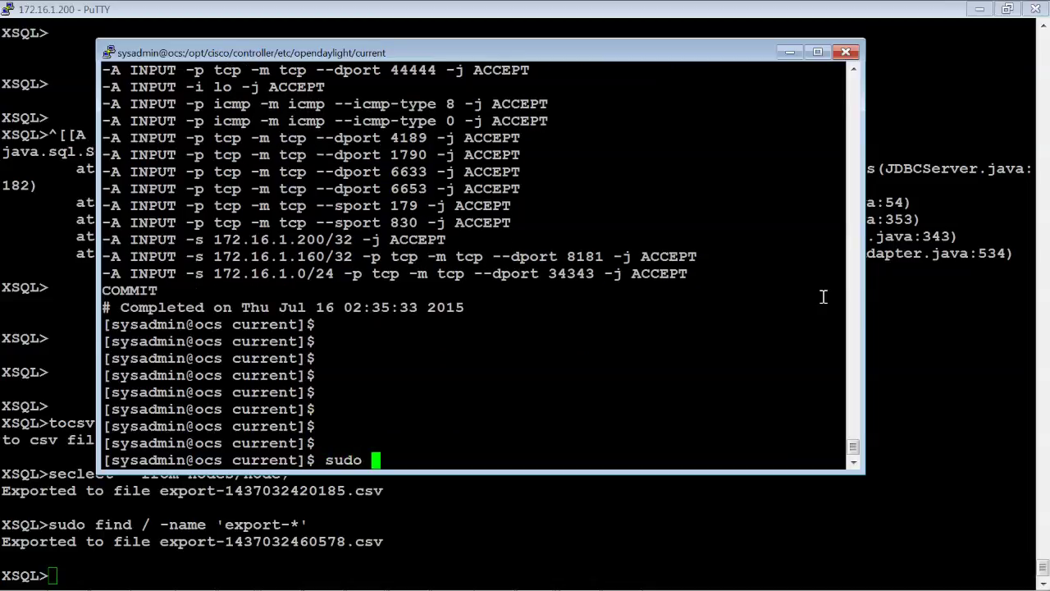
{"action": "type", "text": "find / -"}
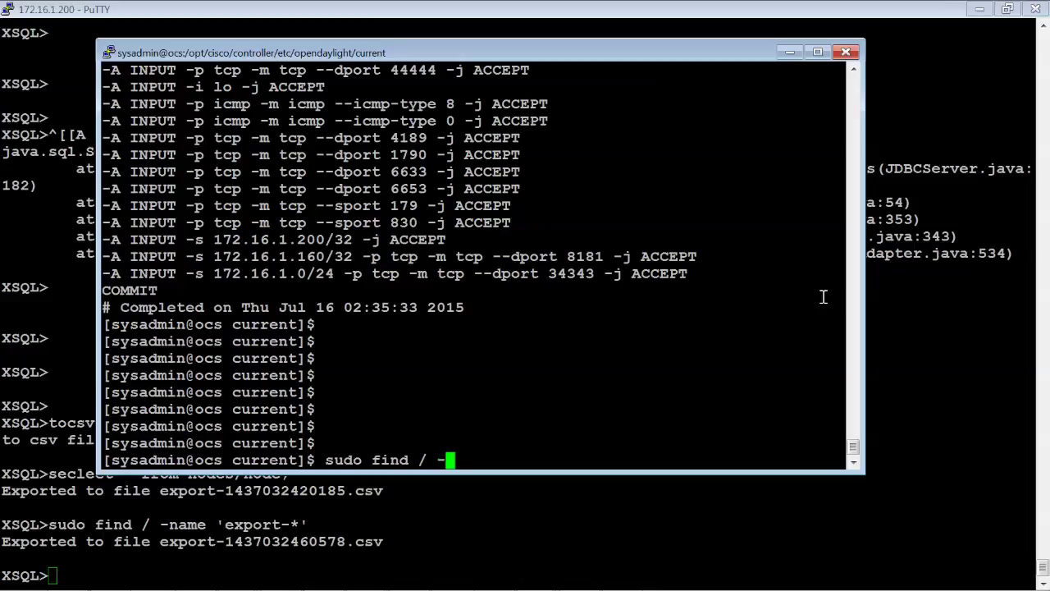
{"action": "type", "text": "name 'export"}
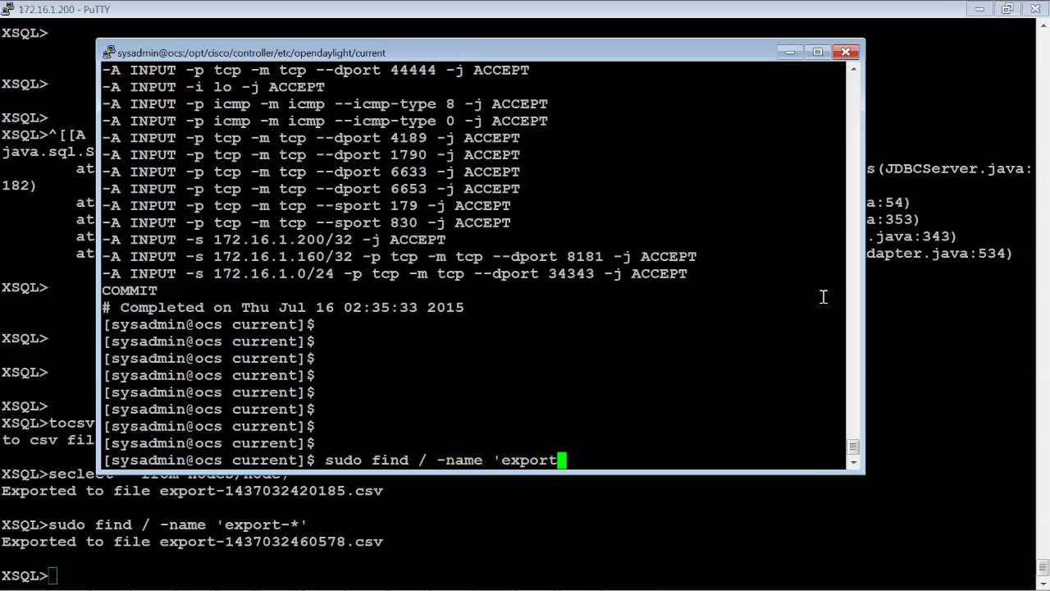
{"action": "type", "text": "-*'"}
{"action": "key", "text": "Return"}
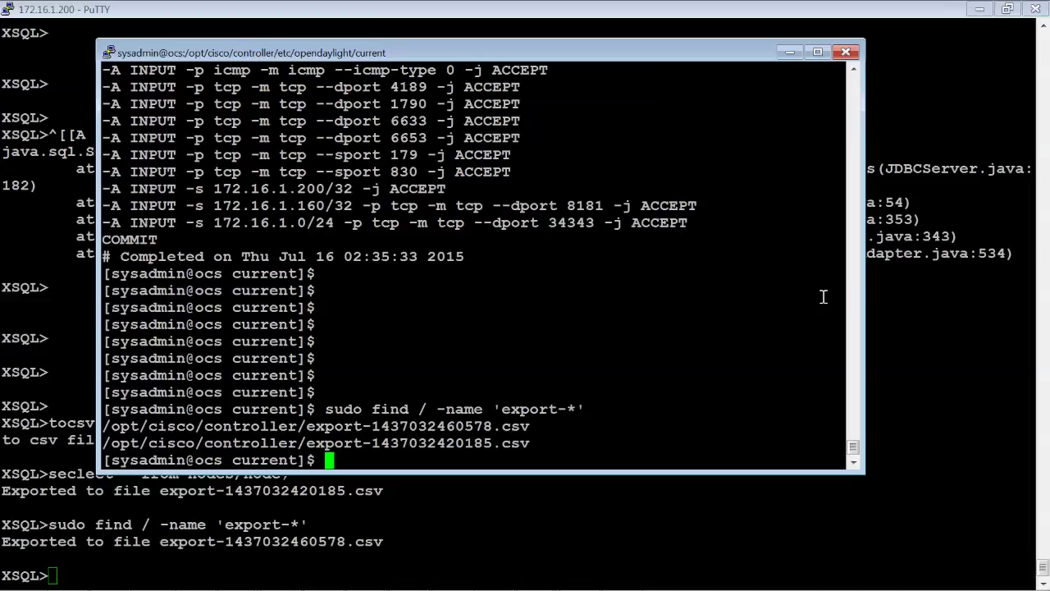
- Display the first exported file page by page with cat /opt/cisco/controller/export-1437032420185.csv | more
{"action": "type", "text": "cat /opt"}
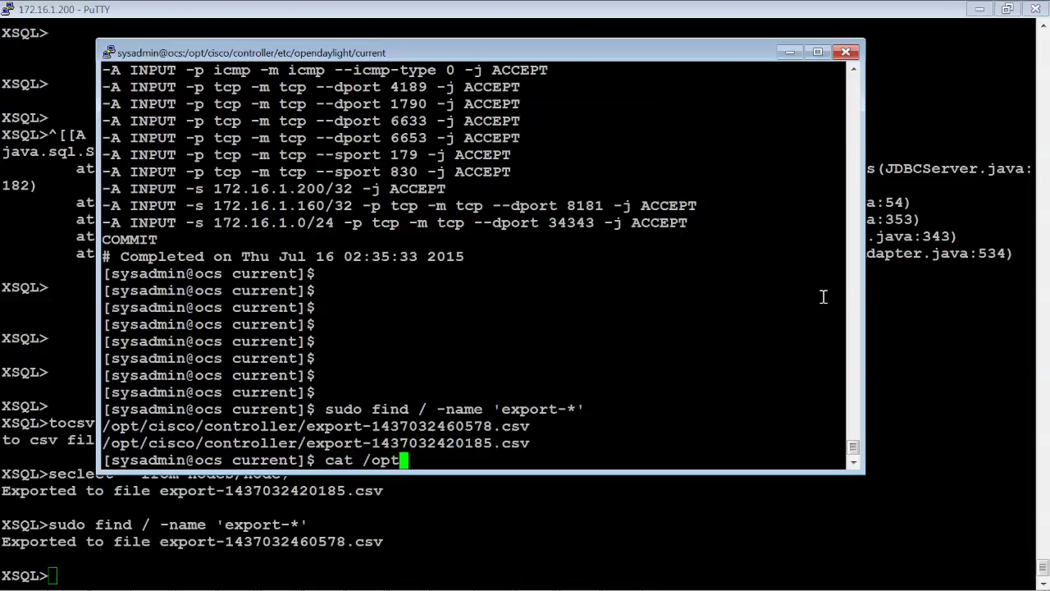
{"action": "type", "text": "/cisco/"}
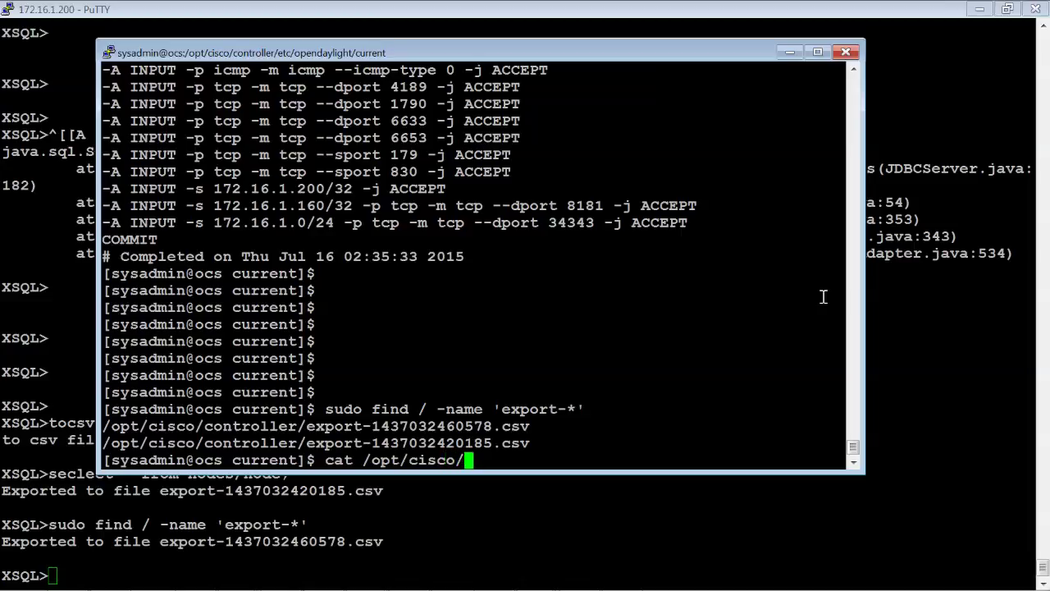
{"action": "type", "text": "controller"}
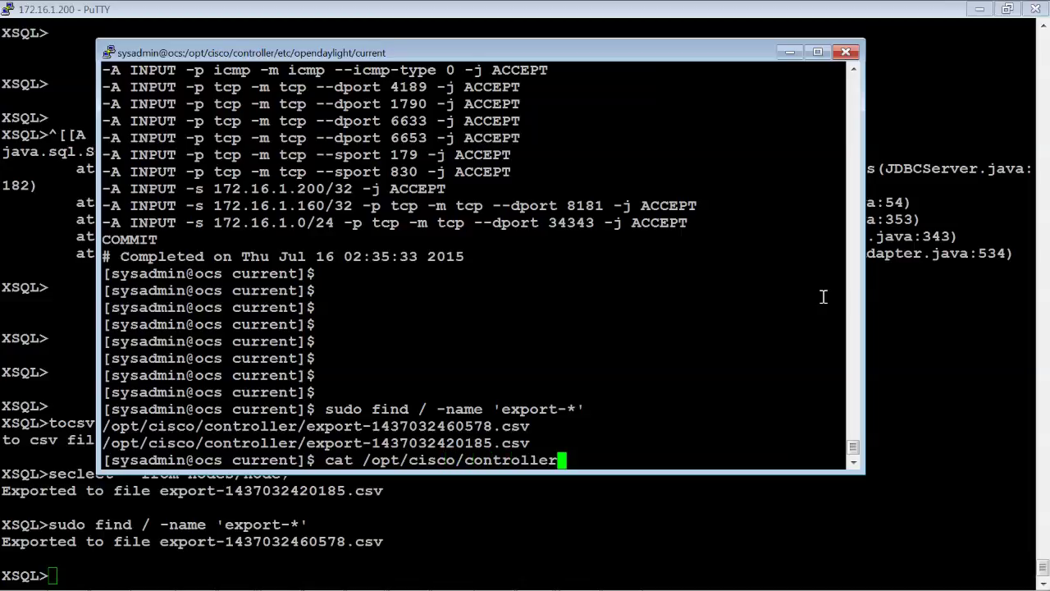
{"action": "type", "text": "/expo"}
{"action": "key", "text": "Tab"}
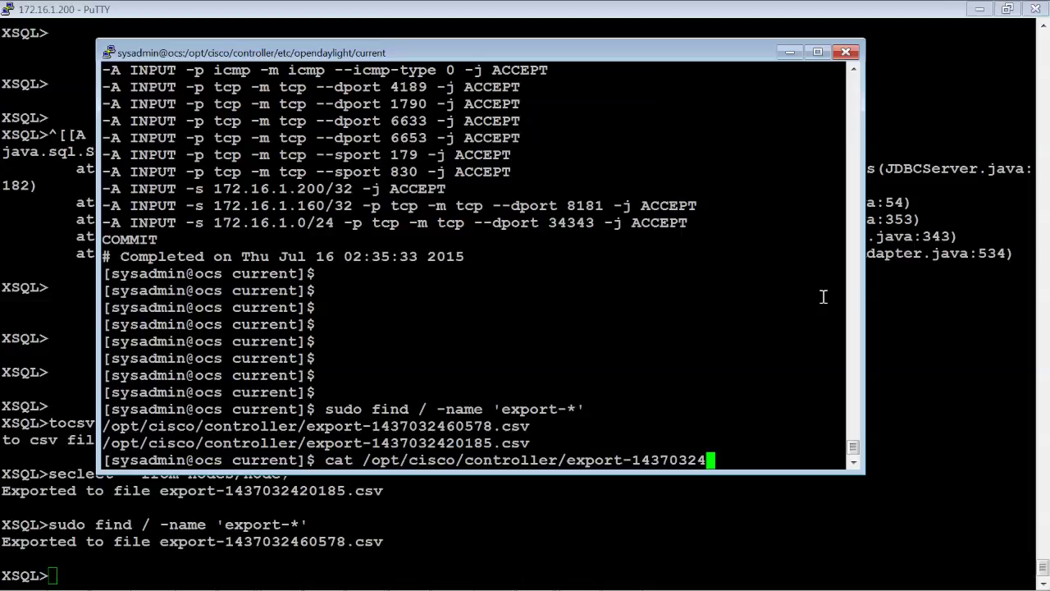
{"action": "type", "text": "2"}
{"action": "key", "text": "Tab"}
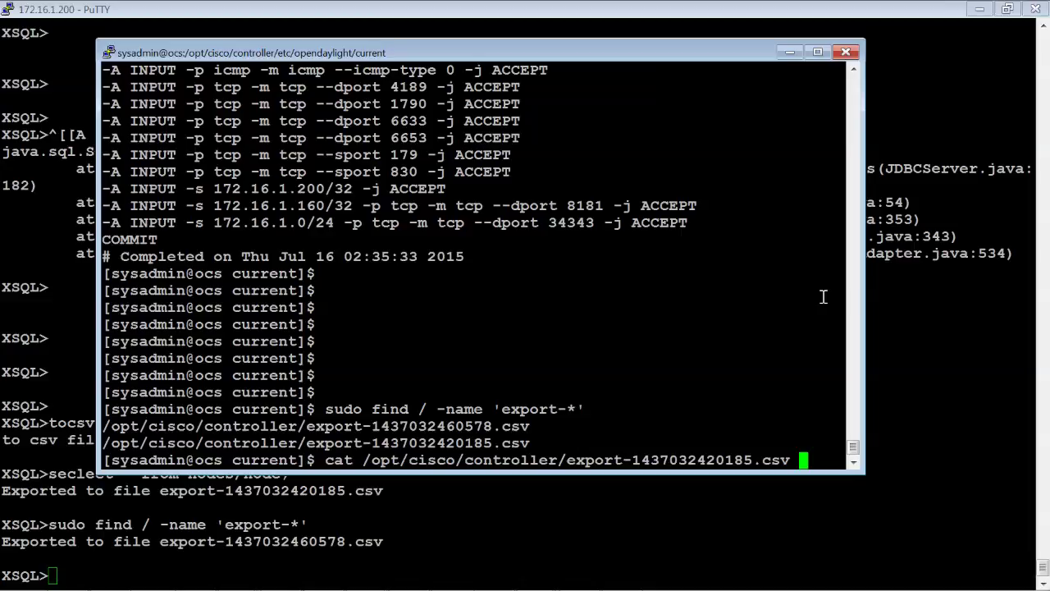
{"action": "type", "text": "| more"}
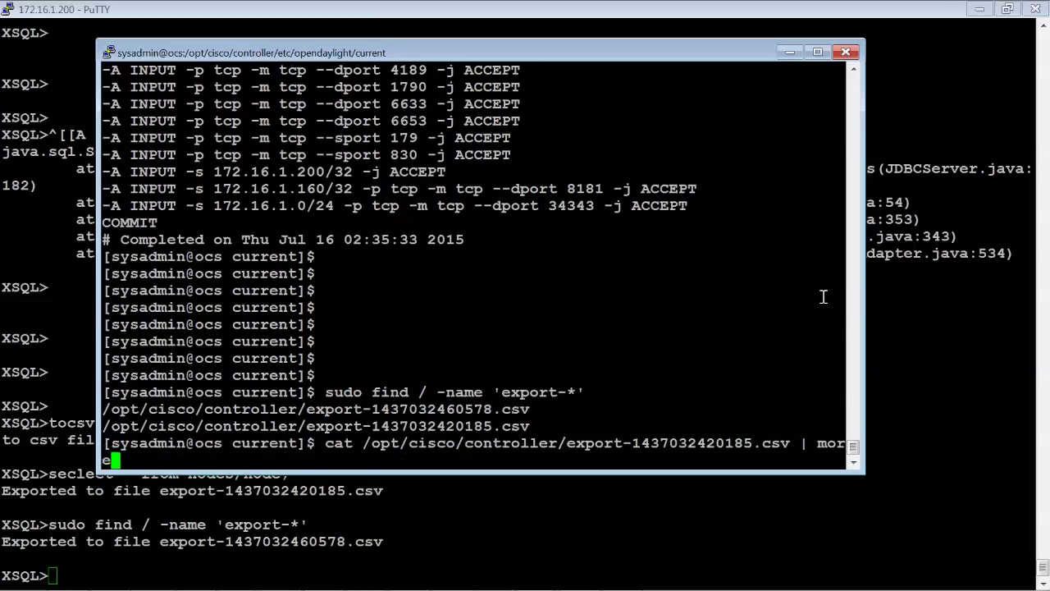
{"action": "key", "text": "Return"}
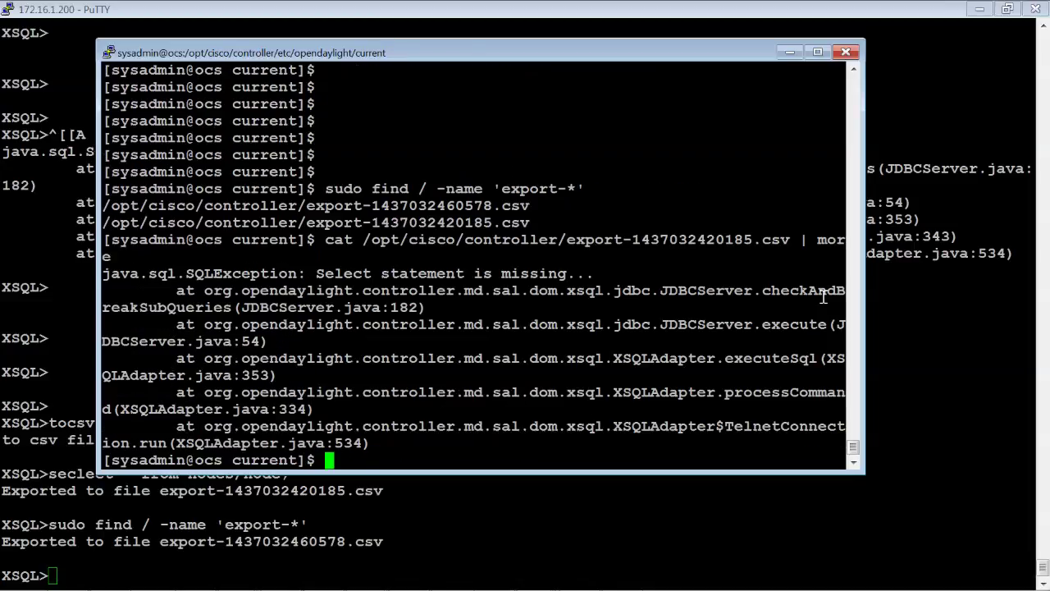
- Maximize the shell window, add blank prompts and display export-1437032420185.csv again with the same cat command
{"action": "left_click", "coordinate": [817, 51]}
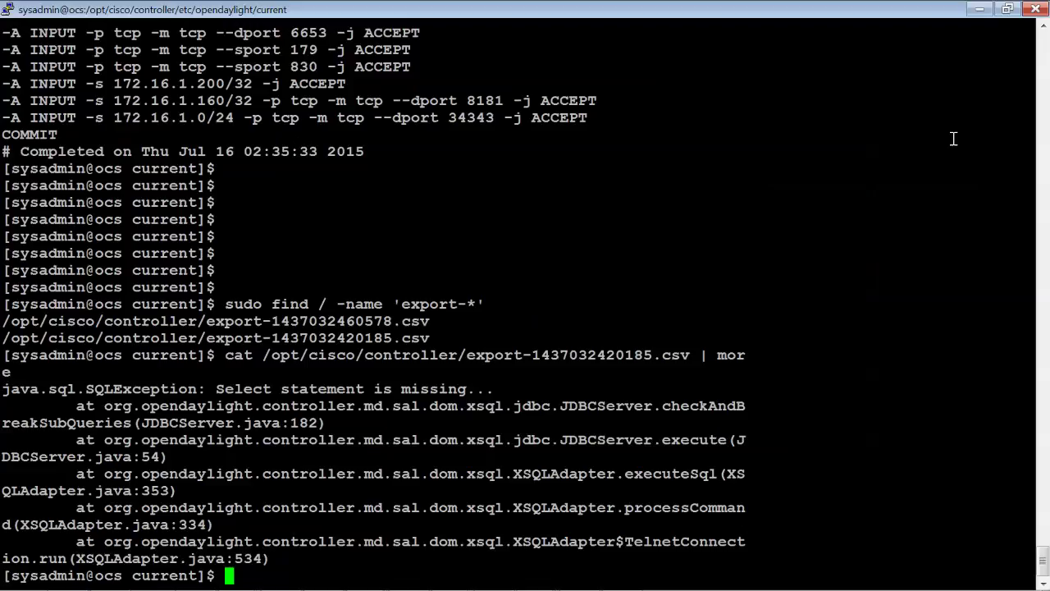
{"action": "key", "text": "Return"}
{"action": "key", "text": "Return"}
{"action": "key", "text": "Return"}
{"action": "key", "text": "Return"}
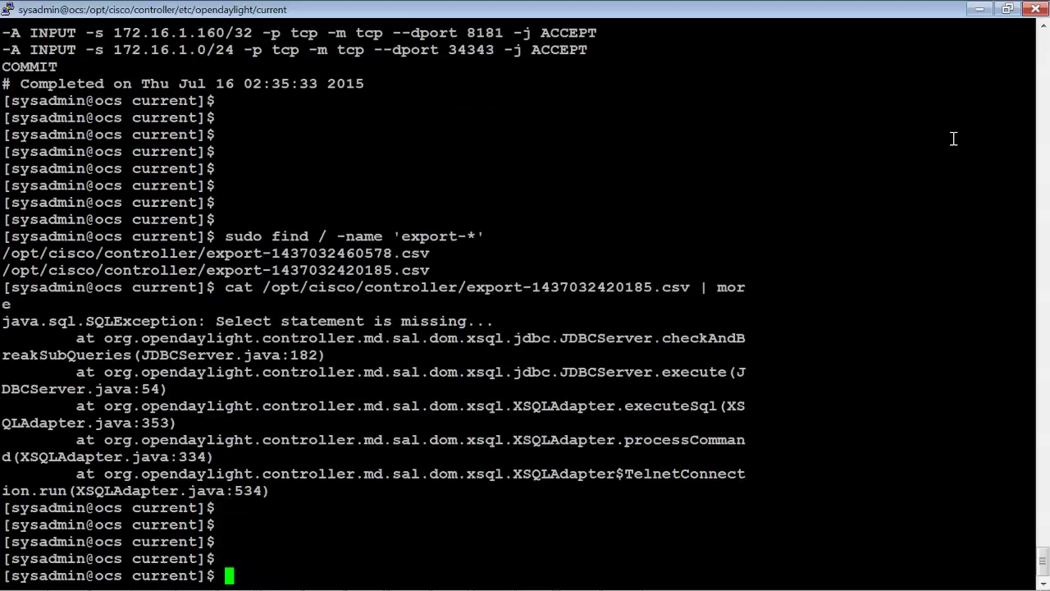
{"action": "key", "text": "Up"}
{"action": "key", "text": "Return"}
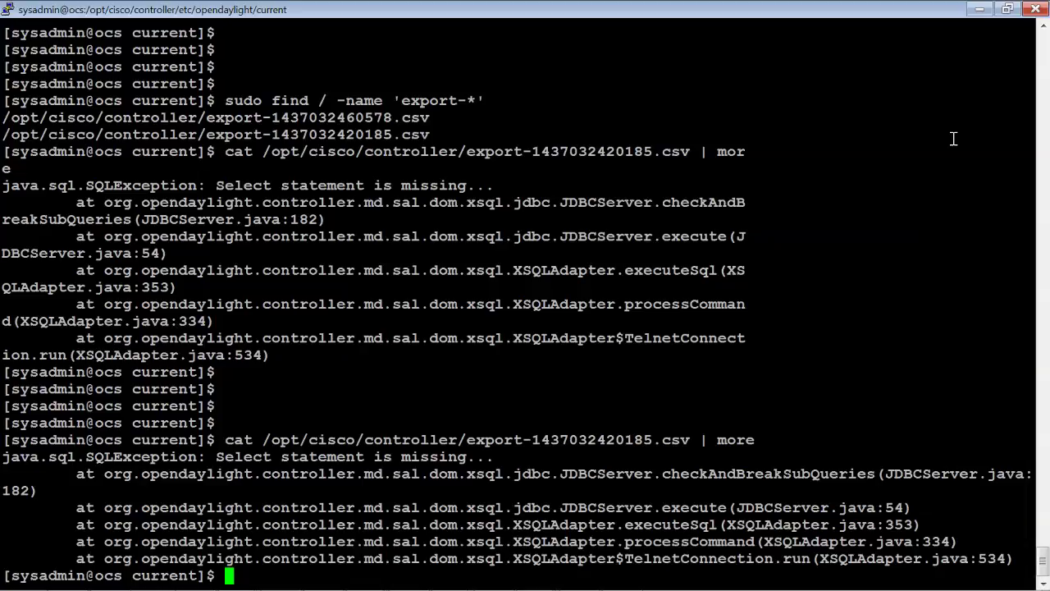
- Display the other exported file with cat /opt/cisco/controller/export-1437032460578.csv | more
{"action": "key", "text": "Up"}
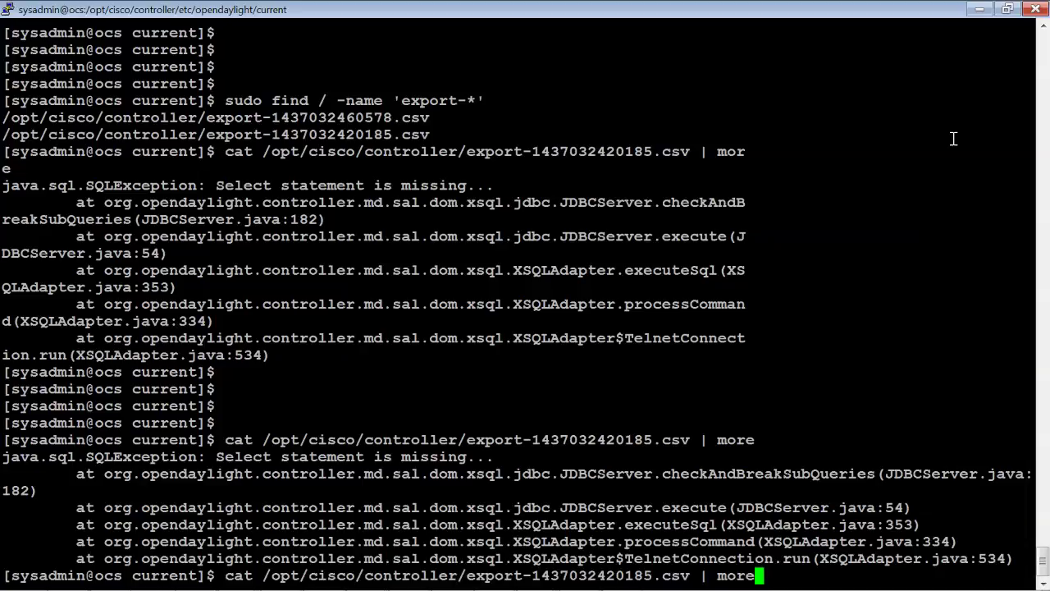
{"action": "key", "text": "BackSpace"}
{"action": "key", "text": "BackSpace"}
{"action": "key", "text": "BackSpace"}
{"action": "key", "text": "BackSpace"}
{"action": "key", "text": "BackSpace"}
{"action": "key", "text": "BackSpace"}
{"action": "key", "text": "BackSpace"}
{"action": "key", "text": "BackSpace"}
{"action": "key", "text": "BackSpace"}
{"action": "key", "text": "BackSpace"}
{"action": "key", "text": "BackSpace"}
{"action": "key", "text": "BackSpace"}
{"action": "key", "text": "BackSpace"}
{"action": "key", "text": "BackSpace"}
{"action": "key", "text": "BackSpace"}
{"action": "key", "text": "BackSpace"}
{"action": "key", "text": "BackSpace"}
{"action": "key", "text": "BackSpace"}
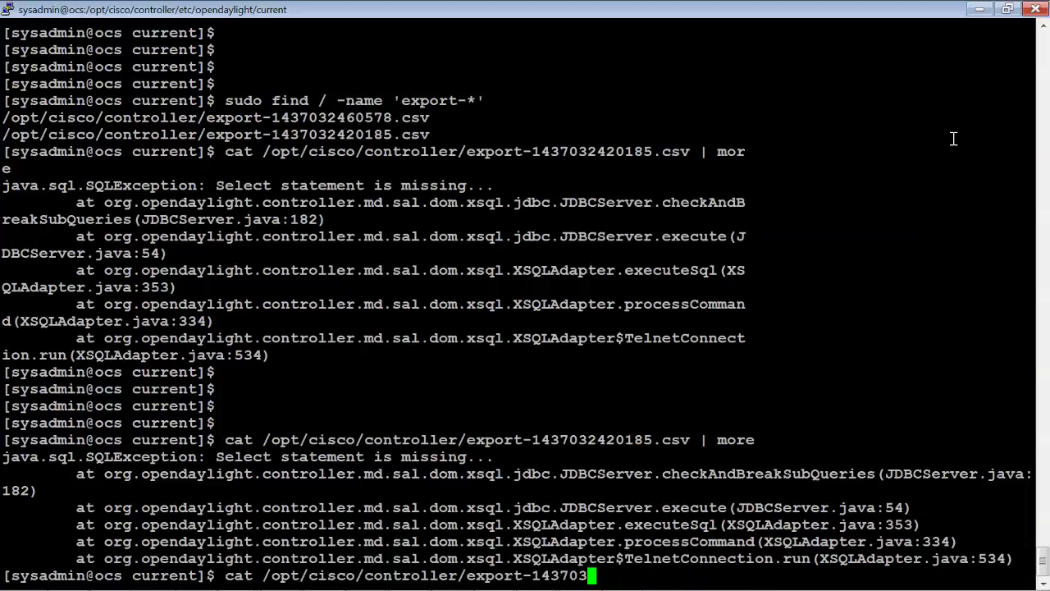
{"action": "type", "text": "246"}
{"action": "key", "text": "Tab"}
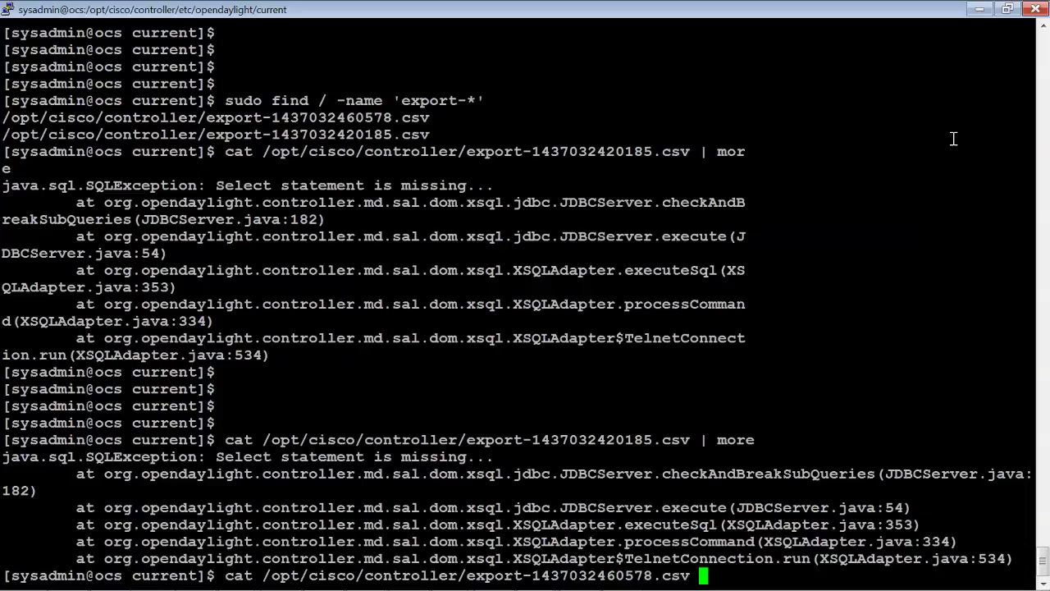
{"action": "type", "text": "| more"}
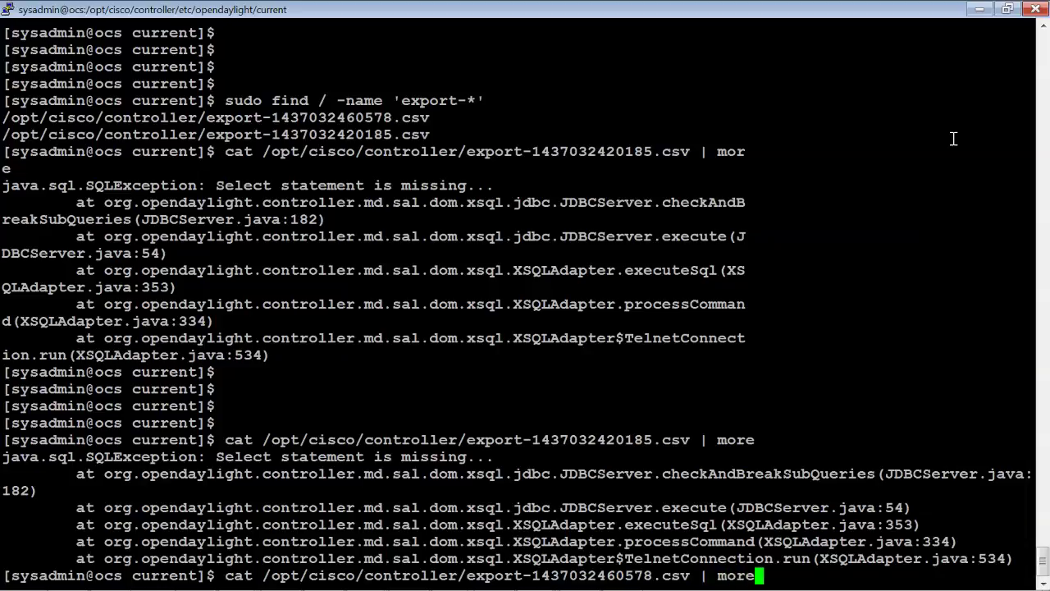
{"action": "key", "text": "Return"}
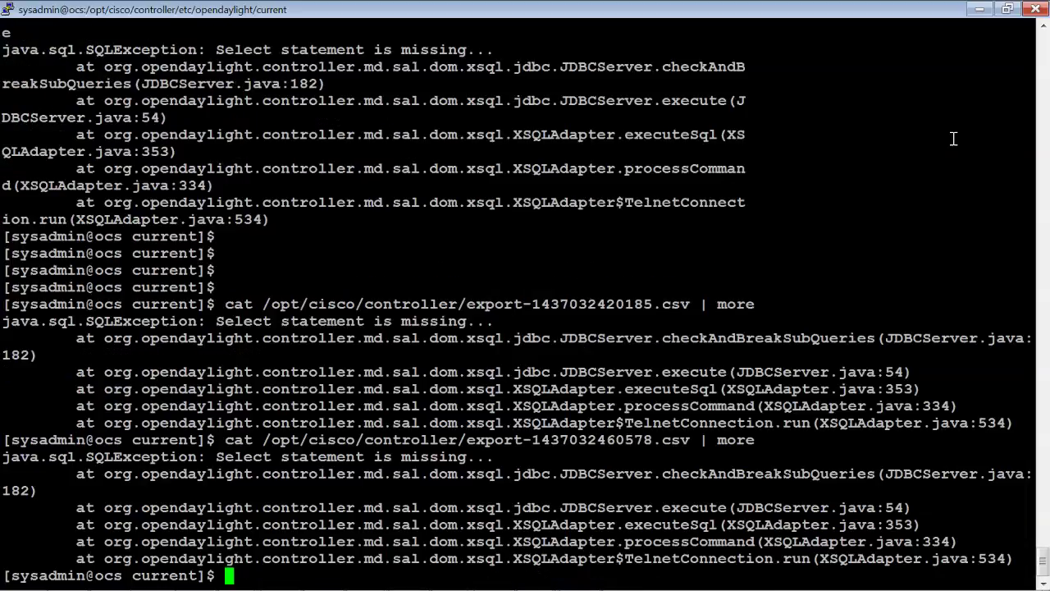
- Minimize the controller shell window and return to a fresh prompt in the XSQL console
{"action": "key", "text": "Return"}
{"action": "key", "text": "Return"}
{"action": "key", "text": "Return"}
{"action": "key", "text": "Return"}
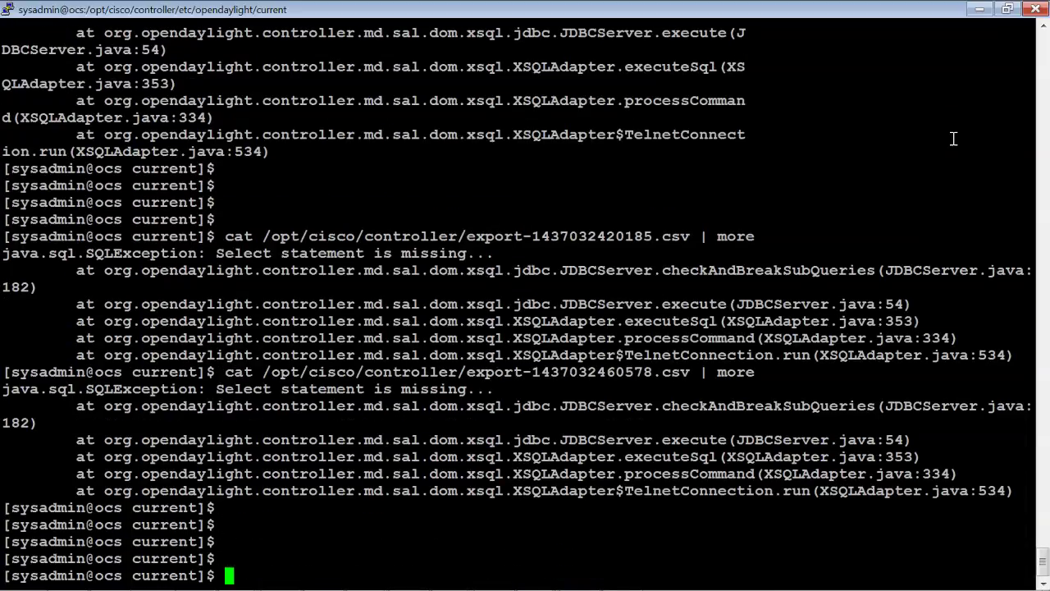
{"action": "left_click", "coordinate": [979, 9]}
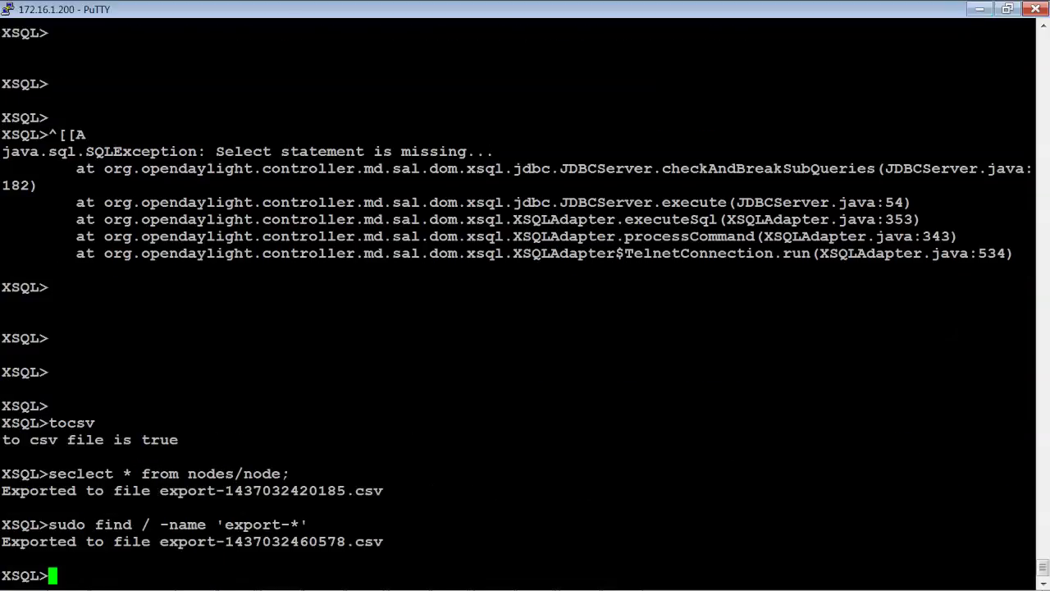
{"action": "key", "text": "Return"}
{"action": "key", "text": "Return"}
{"action": "key", "text": "Return"}
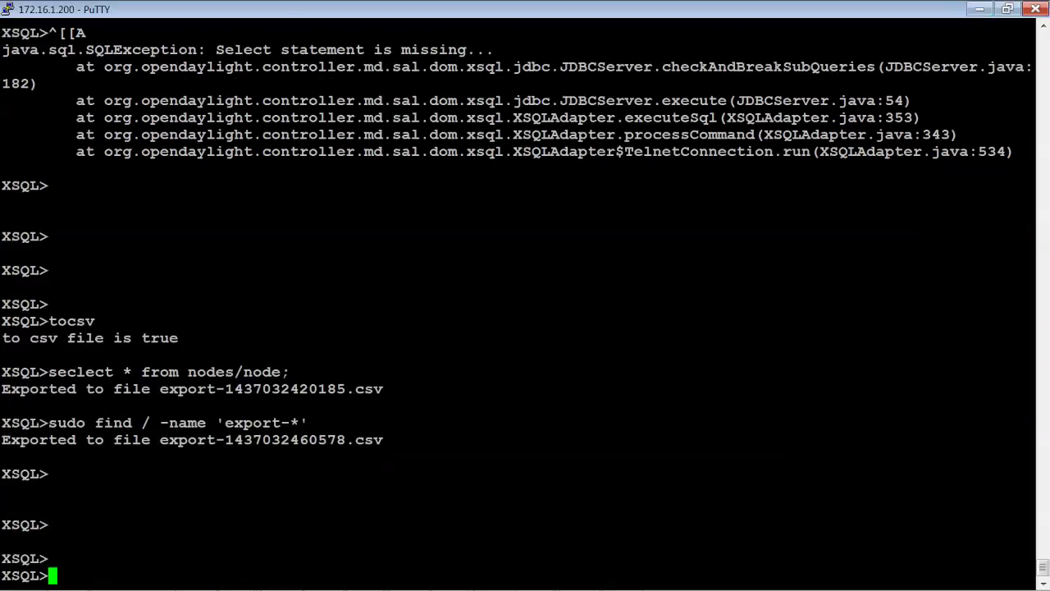
- Run the query select * from nodes/node; in the XSQL console to export the node records to CSV
{"action": "type", "text": "select"}
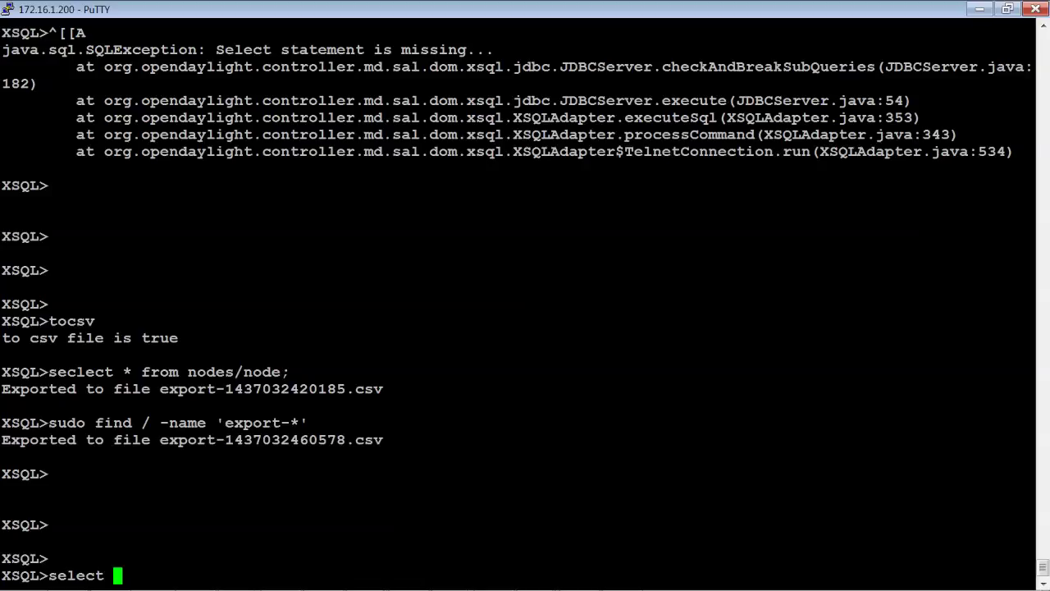
{"action": "type", "text": "* from"}
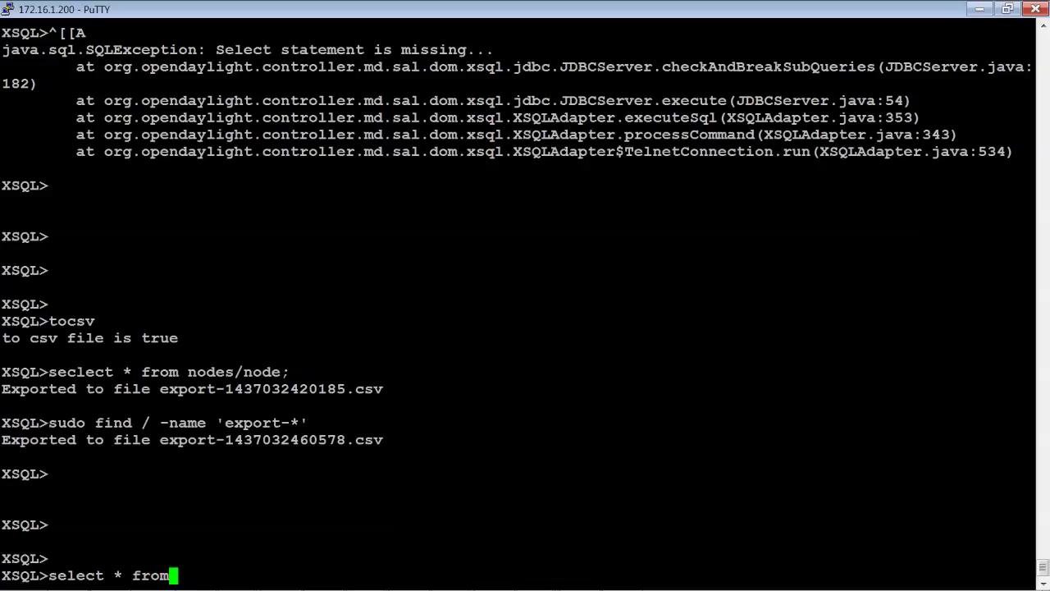
{"action": "type", "text": " nodes"}
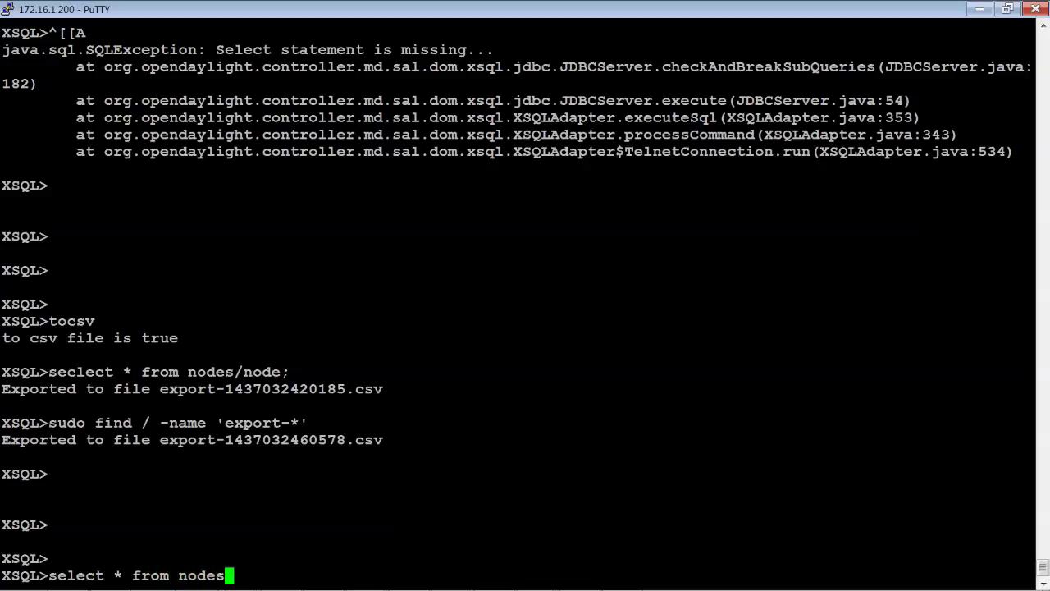
{"action": "type", "text": "/node"}
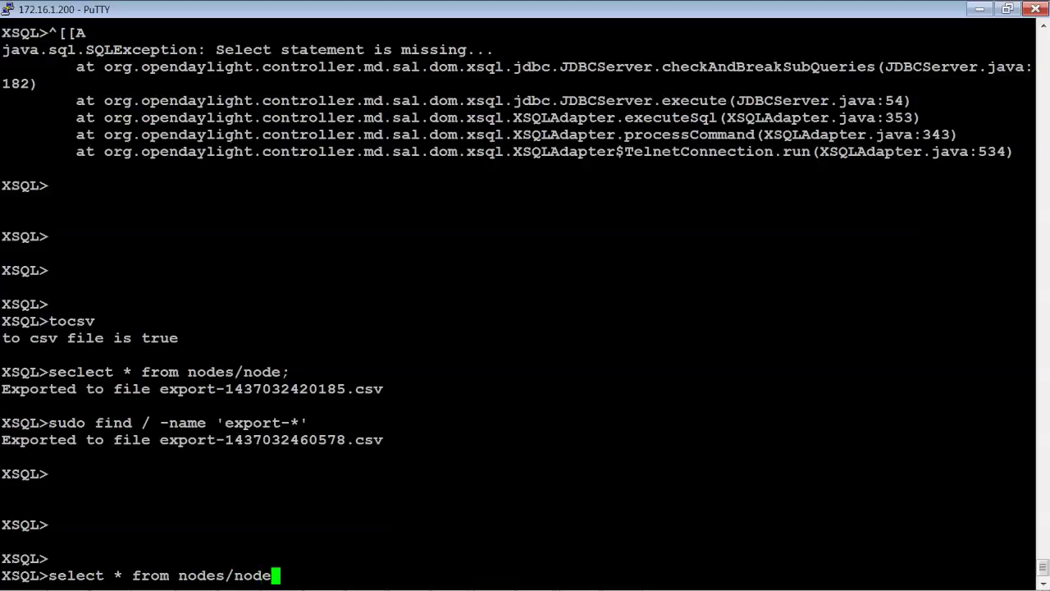
{"action": "type", "text": ";"}
{"action": "key", "text": "Return"}
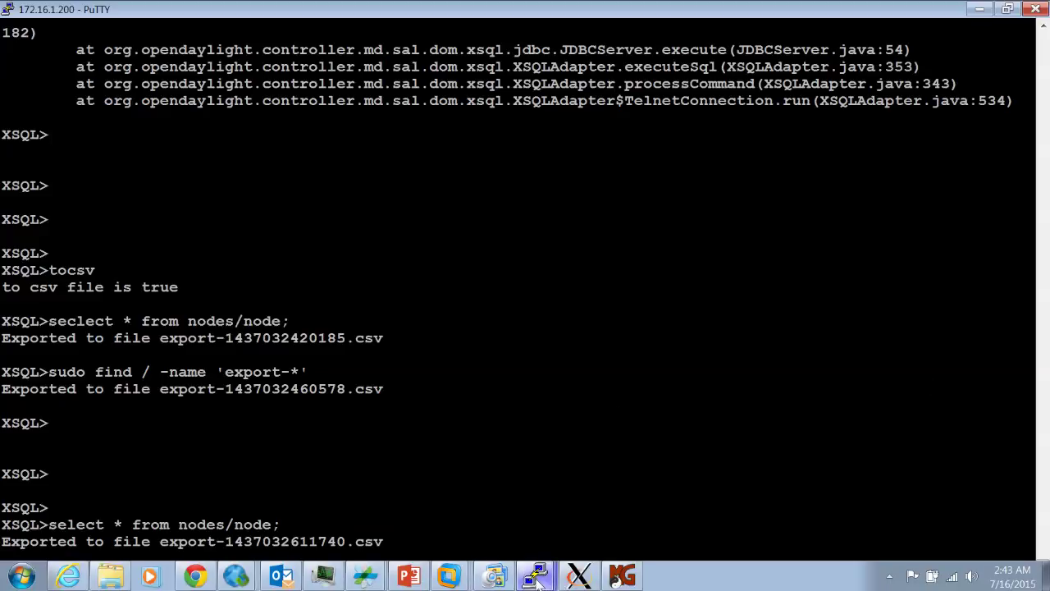
- Switch to the controller's shell window
{"action": "mouse_move", "coordinate": [539, 577]}
{"action": "left_click", "coordinate": [538, 475]}
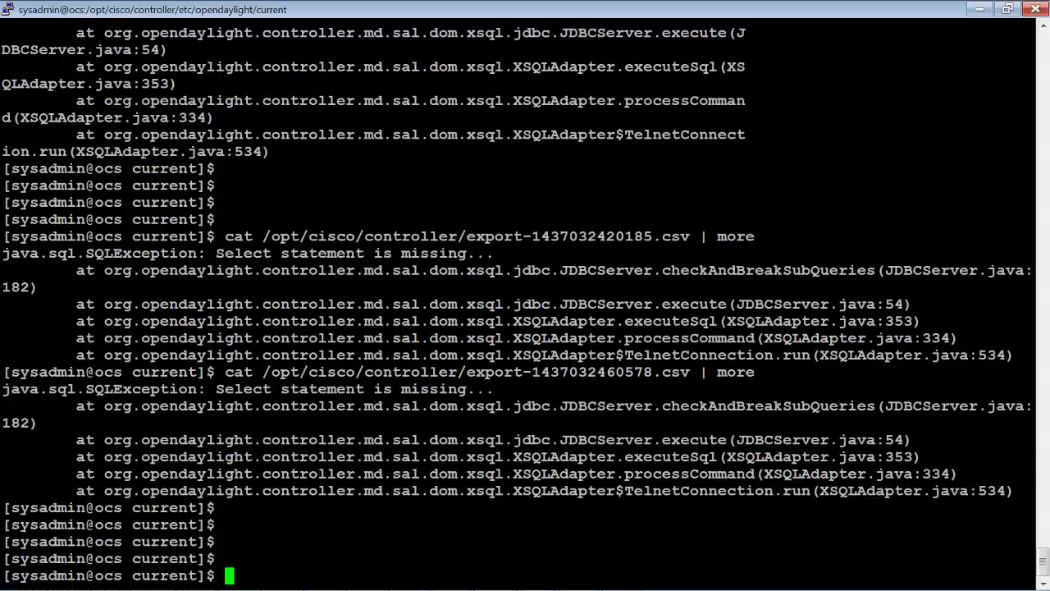
{"action": "key", "text": "Up"}
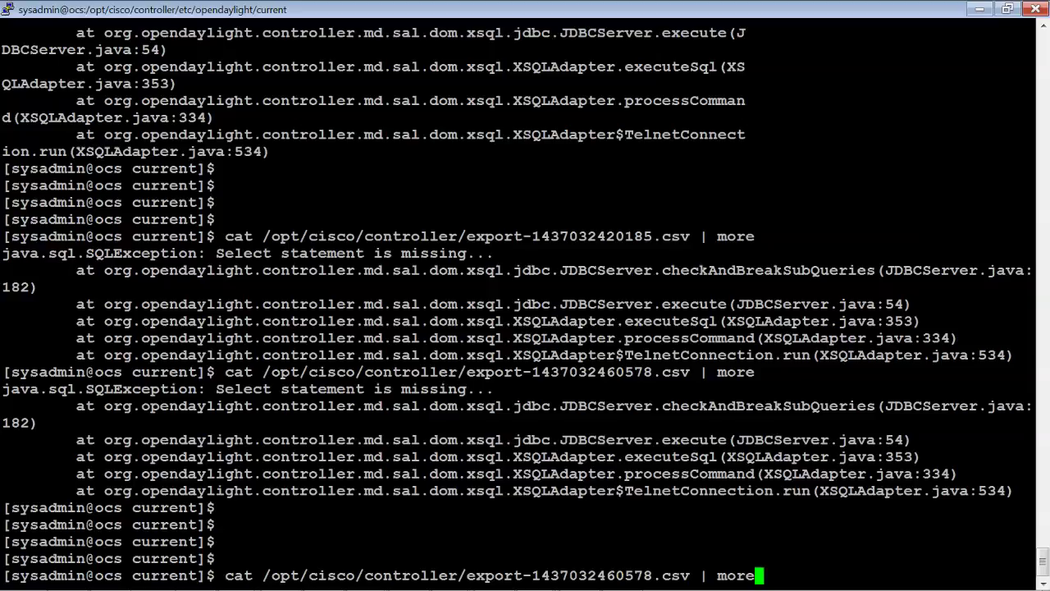
{"action": "key", "text": "BackSpace"}
{"action": "key", "text": "BackSpace"}
{"action": "key", "text": "BackSpace"}
{"action": "key", "text": "BackSpace"}
{"action": "key", "text": "BackSpace"}
{"action": "key", "text": "BackSpace"}
{"action": "key", "text": "BackSpace"}
{"action": "key", "text": "BackSpace"}
{"action": "key", "text": "BackSpace"}
{"action": "key", "text": "BackSpace"}
{"action": "key", "text": "BackSpace"}
{"action": "key", "text": "BackSpace"}
{"action": "key", "text": "BackSpace"}
{"action": "key", "text": "BackSpace"}
{"action": "key", "text": "BackSpace"}
{"action": "key", "text": "BackSpace"}
{"action": "key", "text": "BackSpace"}
{"action": "key", "text": "BackSpace"}
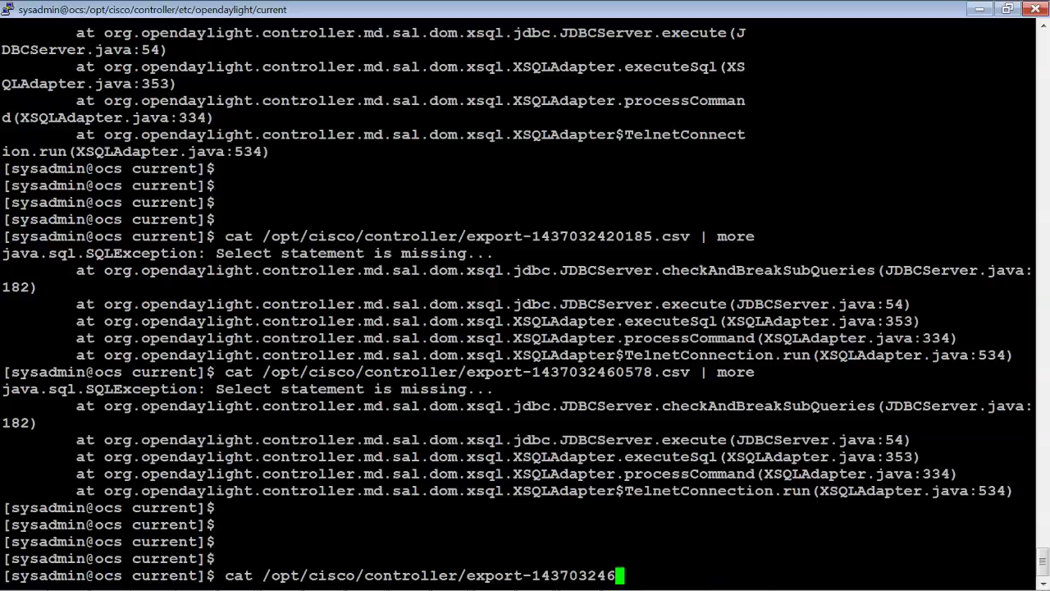
{"action": "type", "text": "2420185.csv | more"}
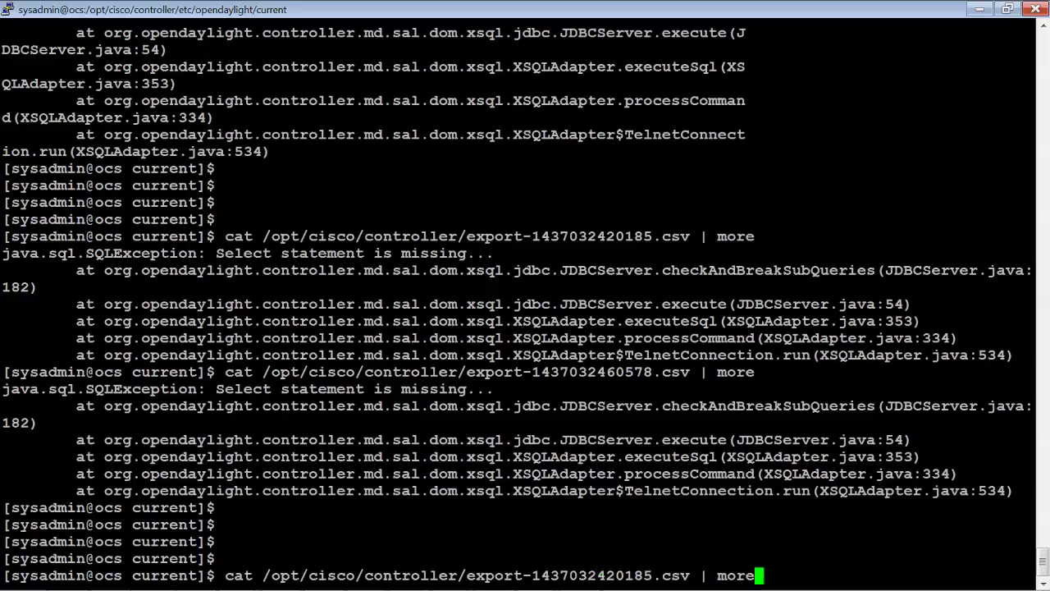
- Search the controller's filesystem for exported files with sudo find / -name 'export-*'
{"action": "key", "text": "Up"}
{"action": "key", "text": "Up"}
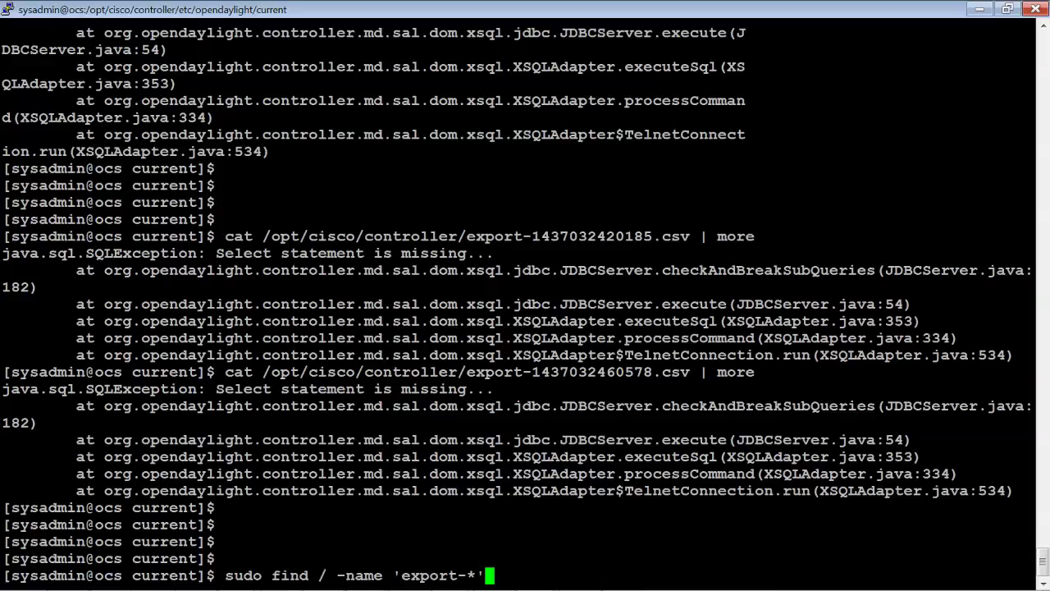
{"action": "key", "text": "Return"}
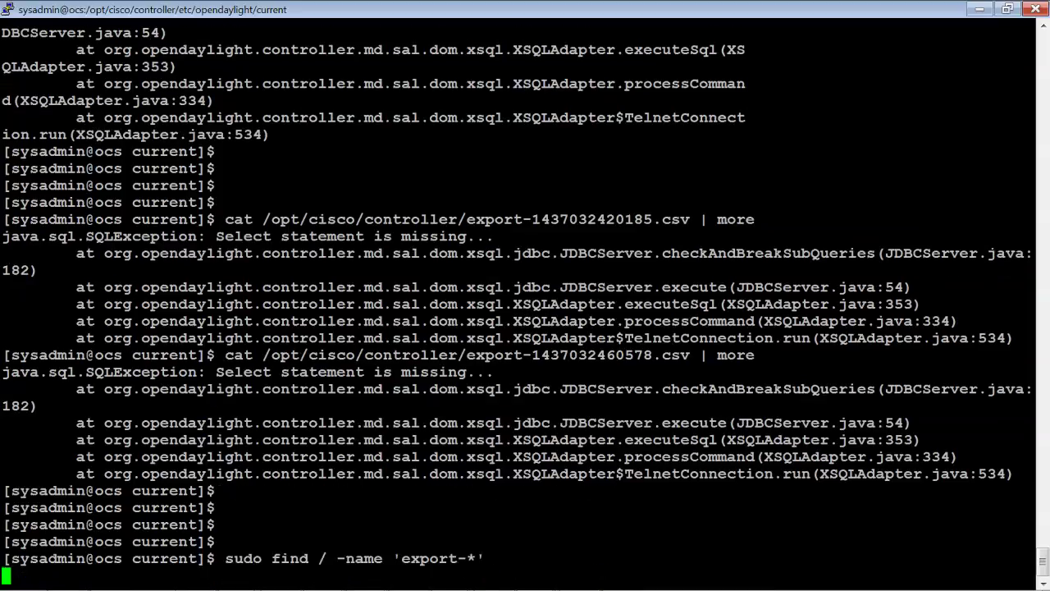
- Display the newest export with cat /opt/cisco/controller/export-1437032611740.csv
{"action": "key", "text": "Up"}
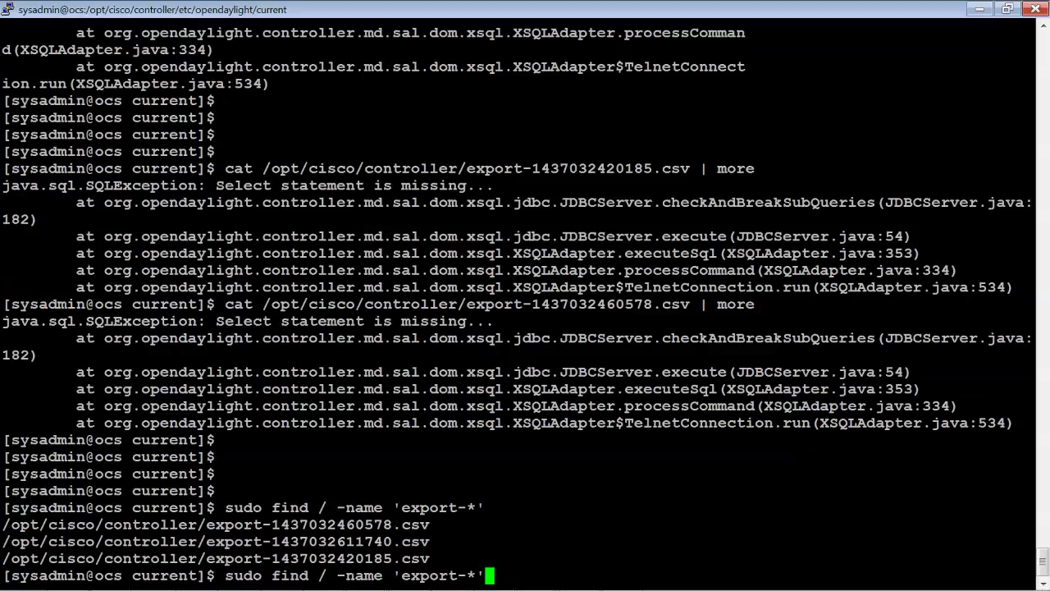
{"action": "key", "text": "Up"}
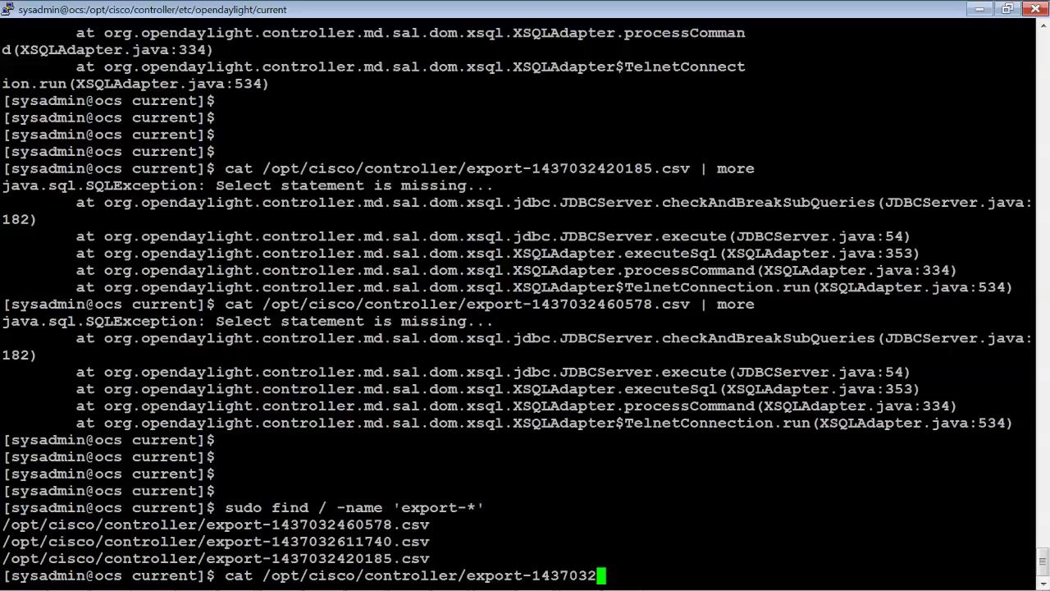
{"action": "type", "text": "6"}
{"action": "key", "text": "Tab"}
{"action": "key", "text": "Return"}
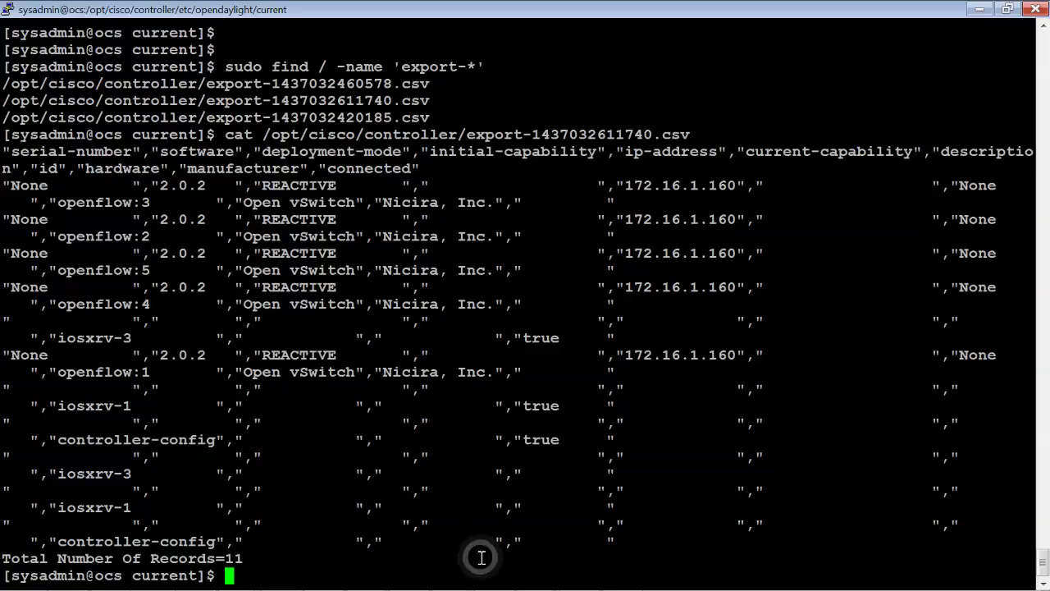
- Minimize the controller shell and turn off CSV export in the XSQL console with tocsv
{"action": "left_click", "coordinate": [979, 9]}
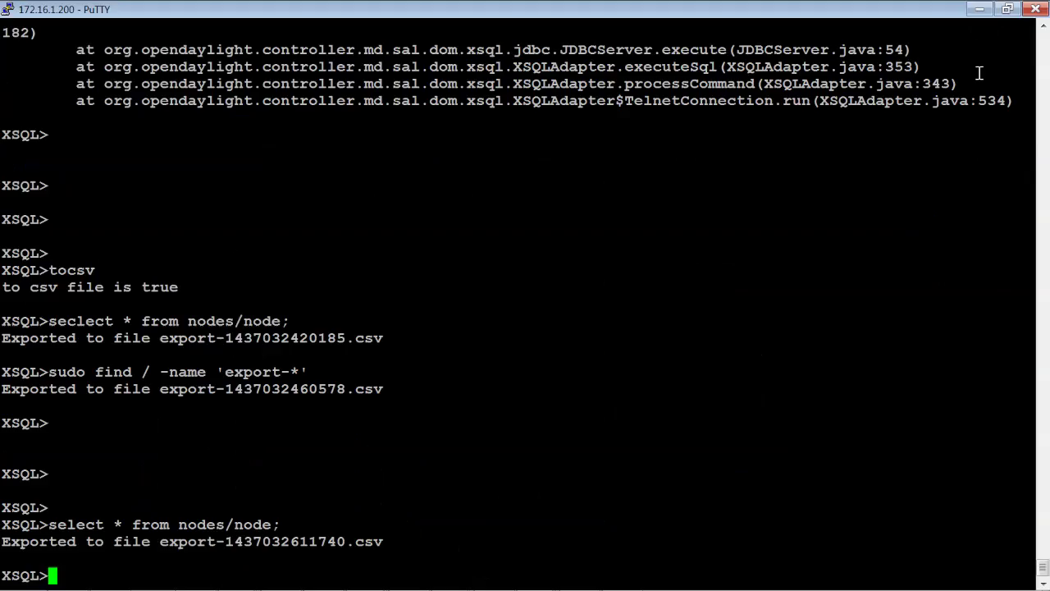
{"action": "left_click", "coordinate": [590, 441]}
{"action": "type", "text": "tocsv"}
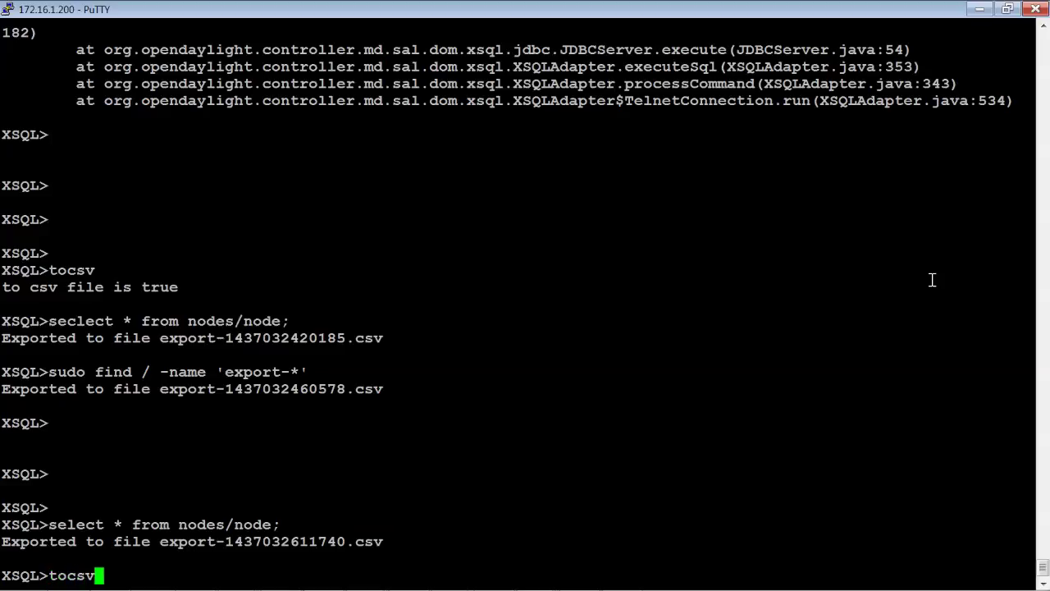
{"action": "key", "text": "Return"}
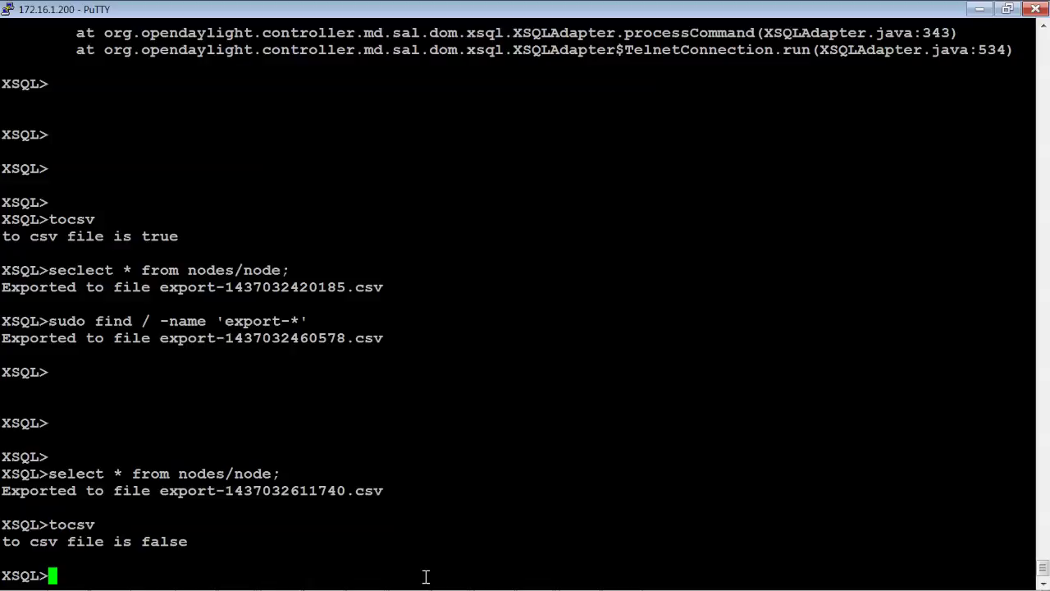
- Run select * from nodes/node/node-connector; in the XSQL console and look through the returned connector table
{"action": "type", "text": "select "}
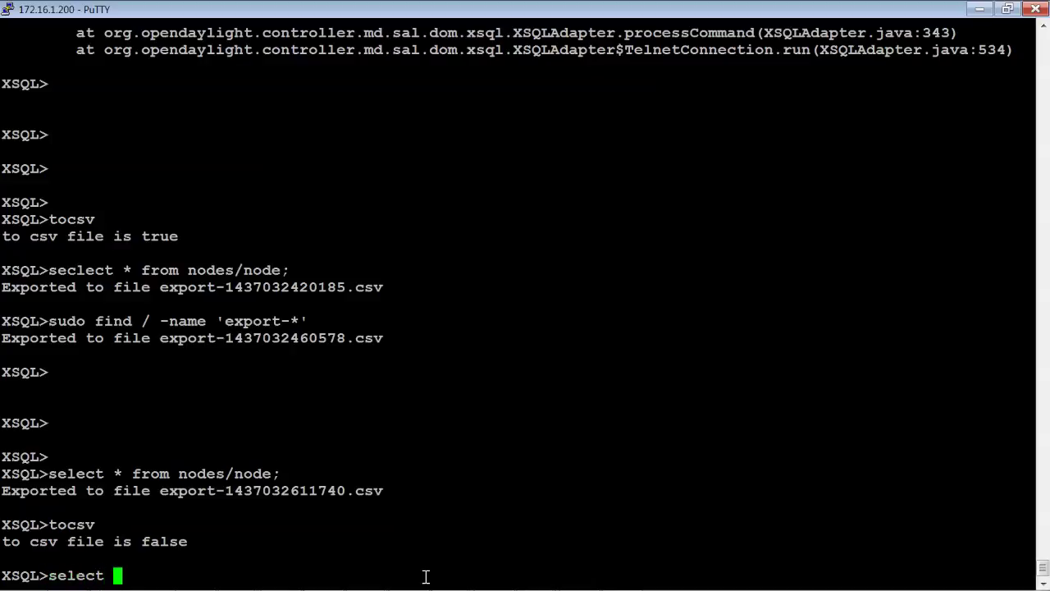
{"action": "type", "text": "* from"}
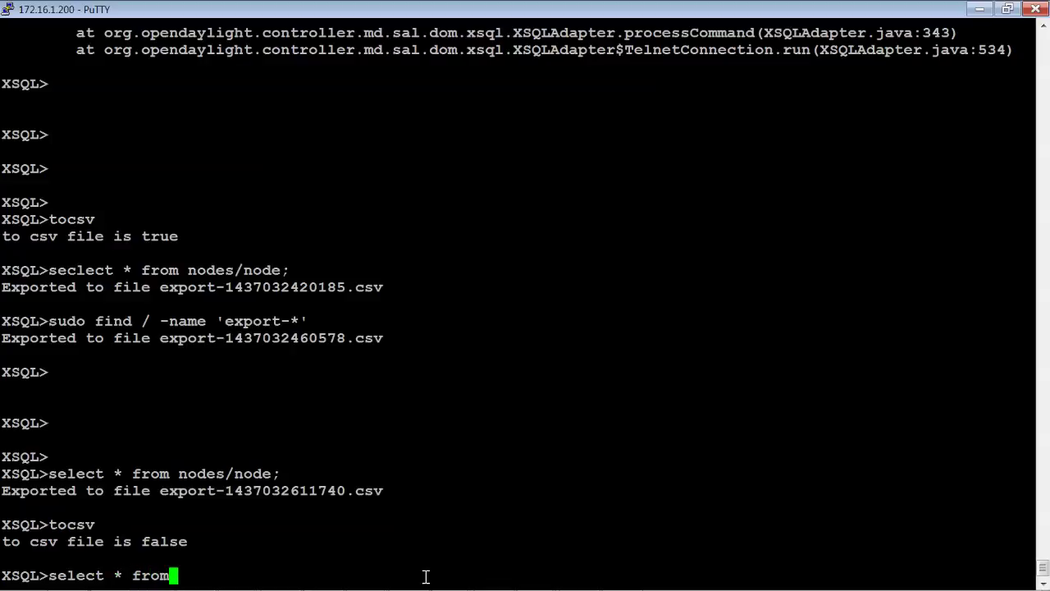
{"action": "type", "text": " nodes"}
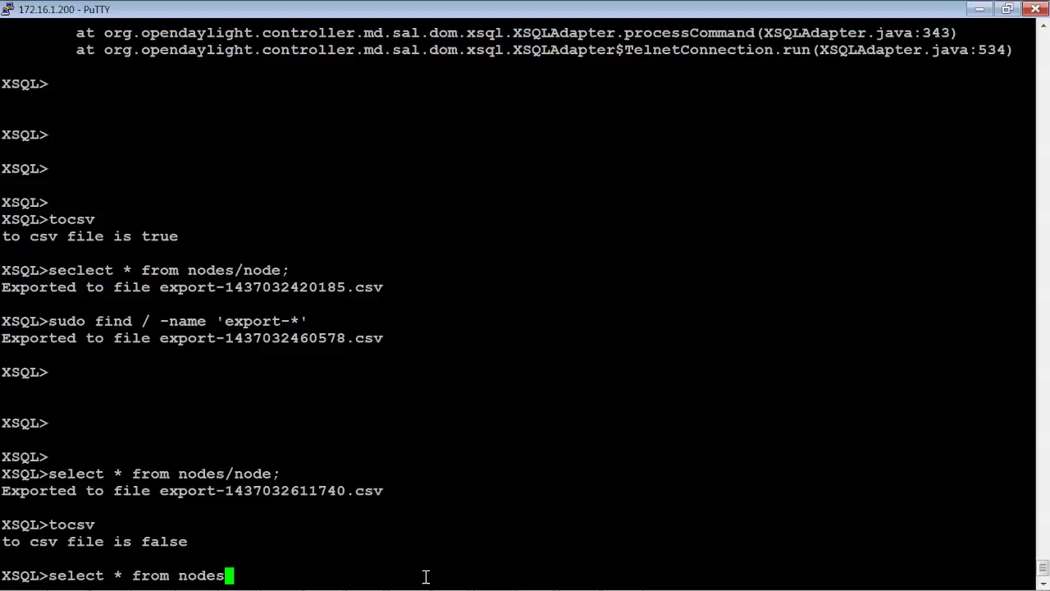
{"action": "type", "text": "/node/node"}
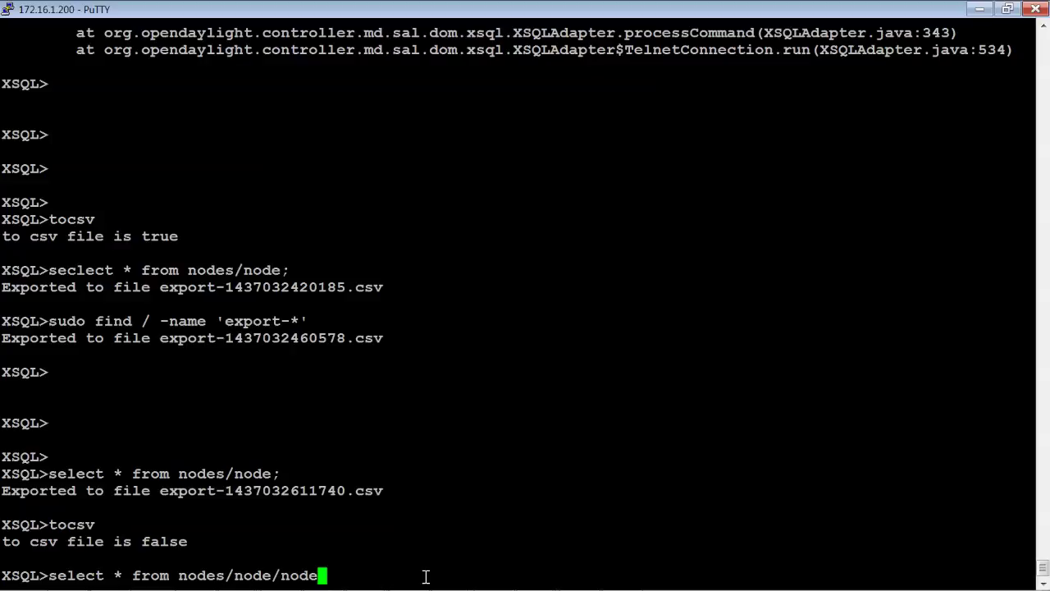
{"action": "type", "text": "-conne"}
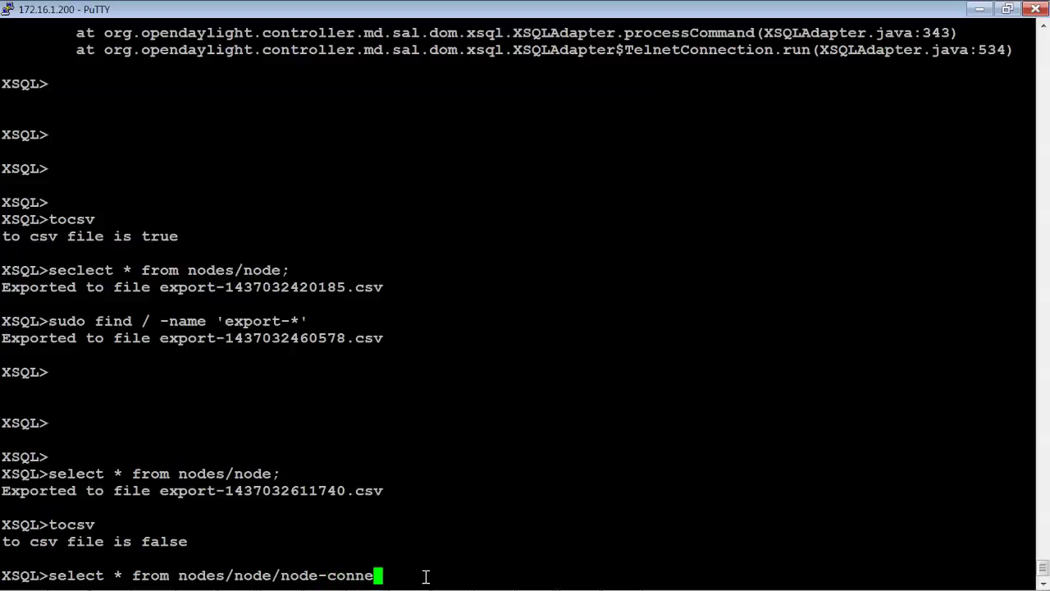
{"action": "type", "text": "ctor;"}
{"action": "key", "text": "Return"}
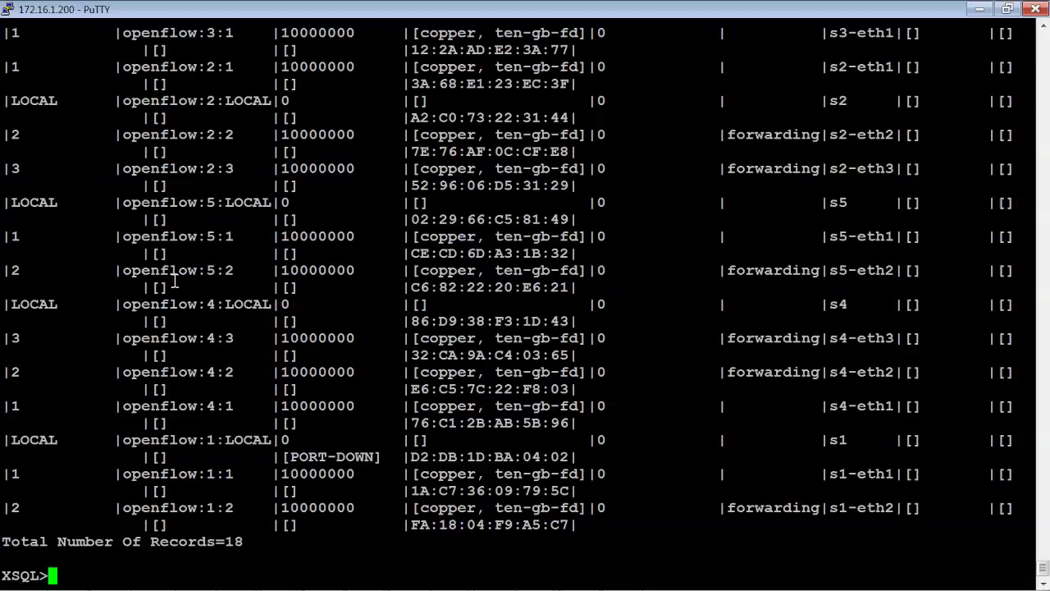
{"action": "scroll", "coordinate": [238, 277], "scroll_direction": "up", "scroll_amount": 5}
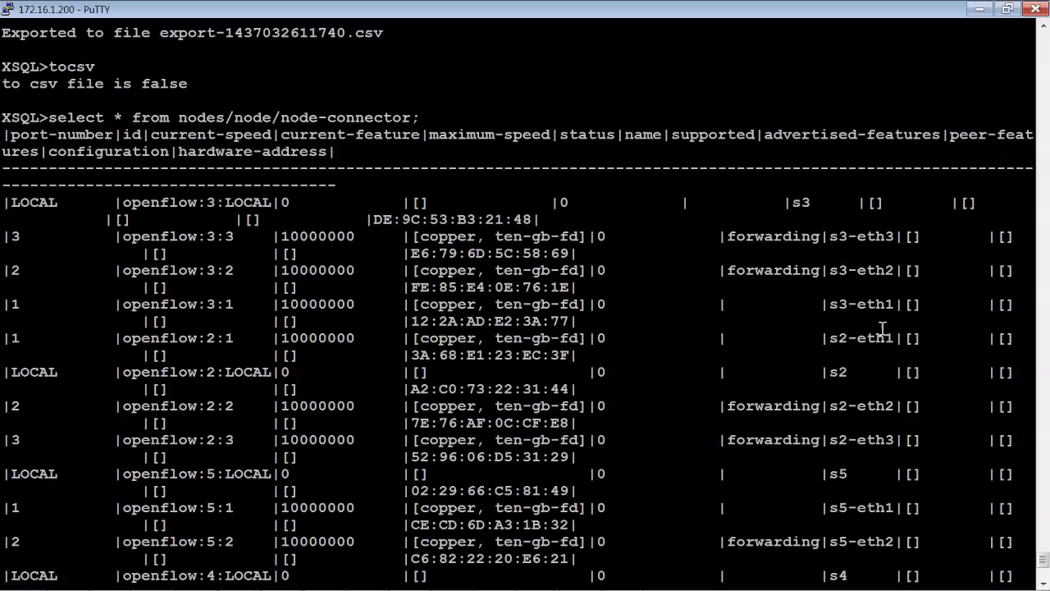
{"action": "scroll", "coordinate": [882, 329], "scroll_direction": "down", "scroll_amount": 5}
{"action": "scroll", "coordinate": [882, 329], "scroll_direction": "up", "scroll_amount": 5}
{"action": "scroll", "coordinate": [869, 331], "scroll_direction": "down", "scroll_amount": 5}
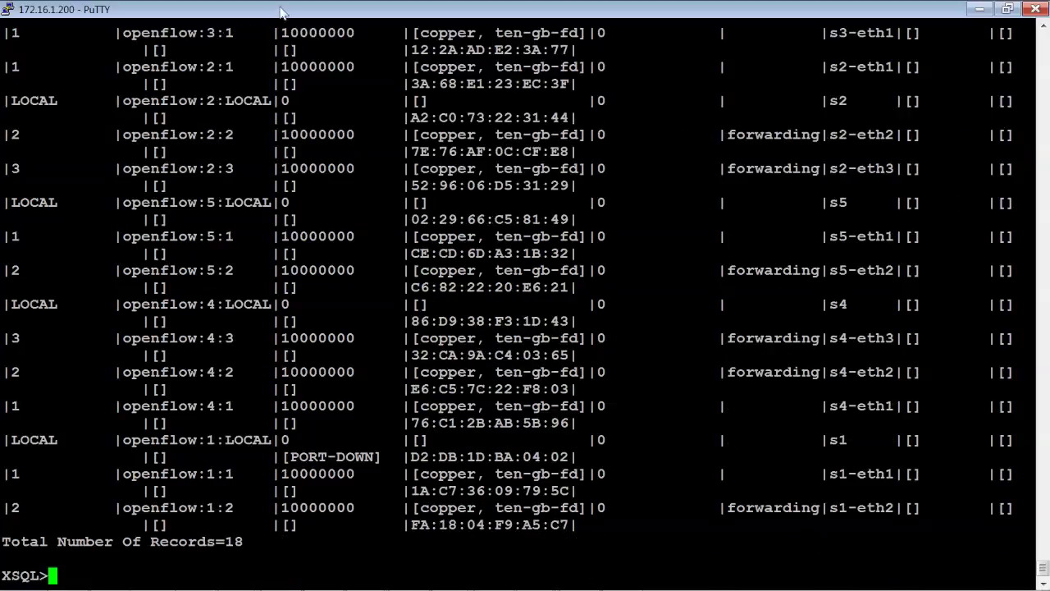
- Change the XSQL terminal's font size to 10 in the session's appearance settings and apply it
{"action": "right_click", "coordinate": [284, 12]}
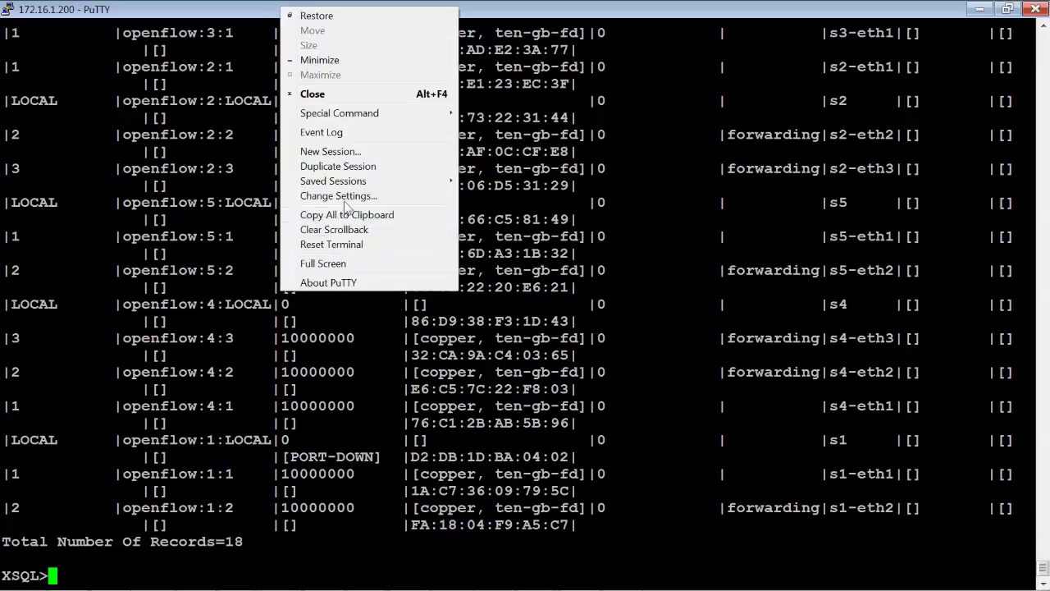
{"action": "mouse_move", "coordinate": [350, 122]}
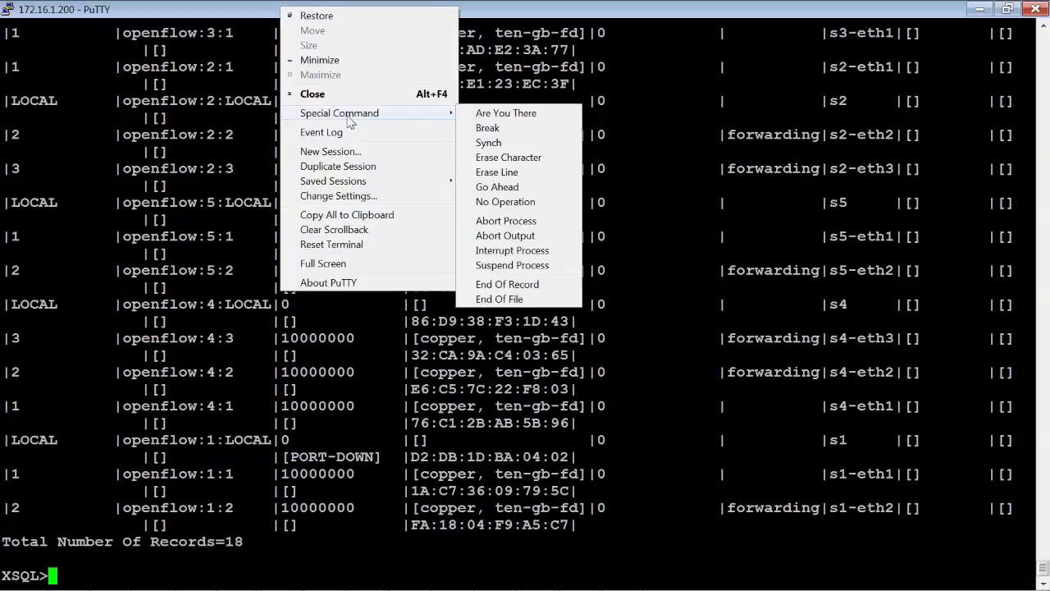
{"action": "left_click", "coordinate": [345, 197]}
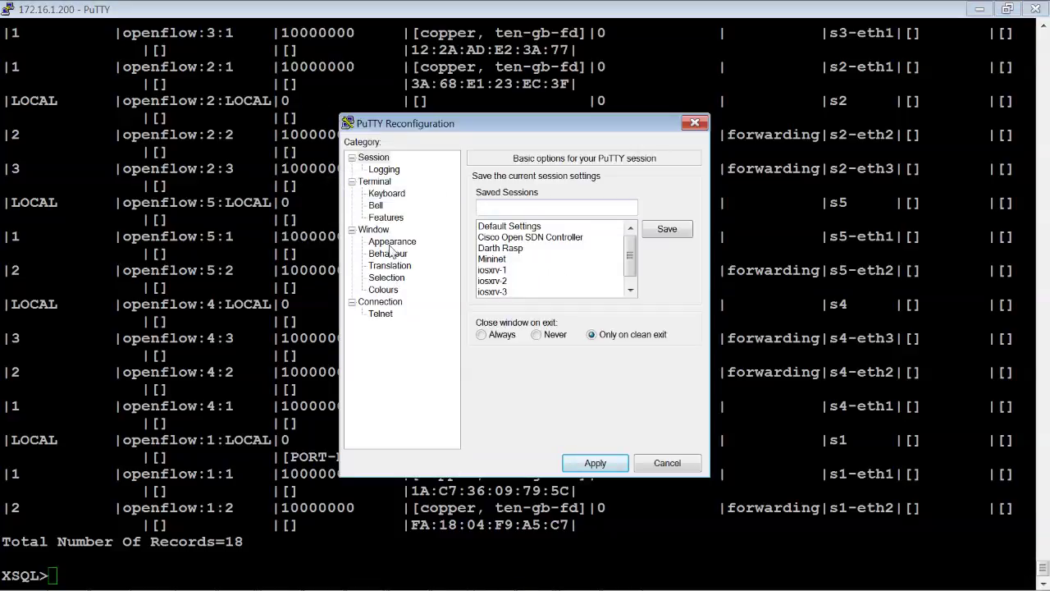
{"action": "left_click", "coordinate": [392, 242]}
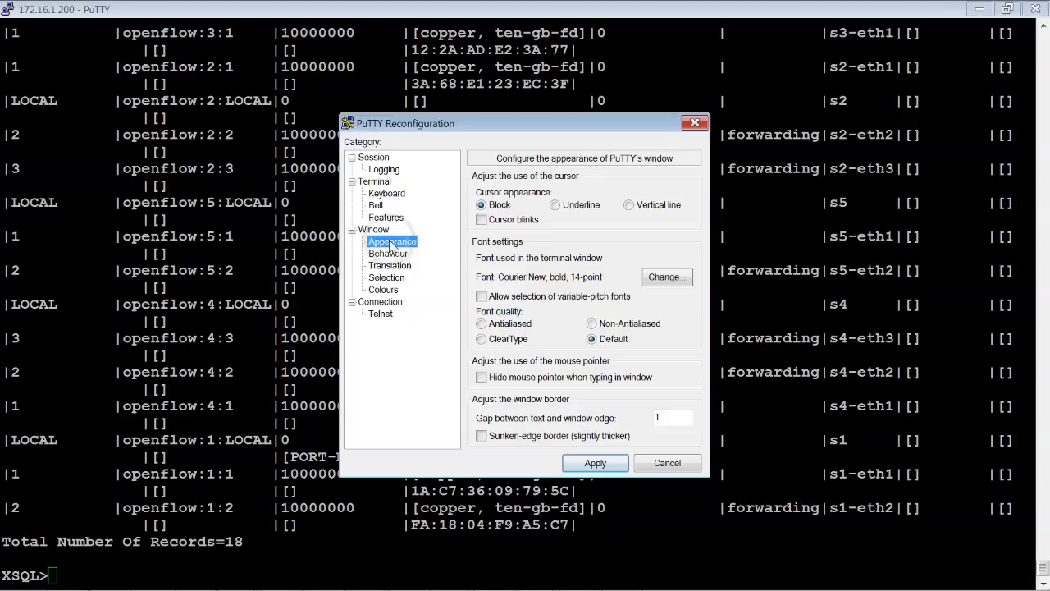
{"action": "left_click", "coordinate": [663, 277]}
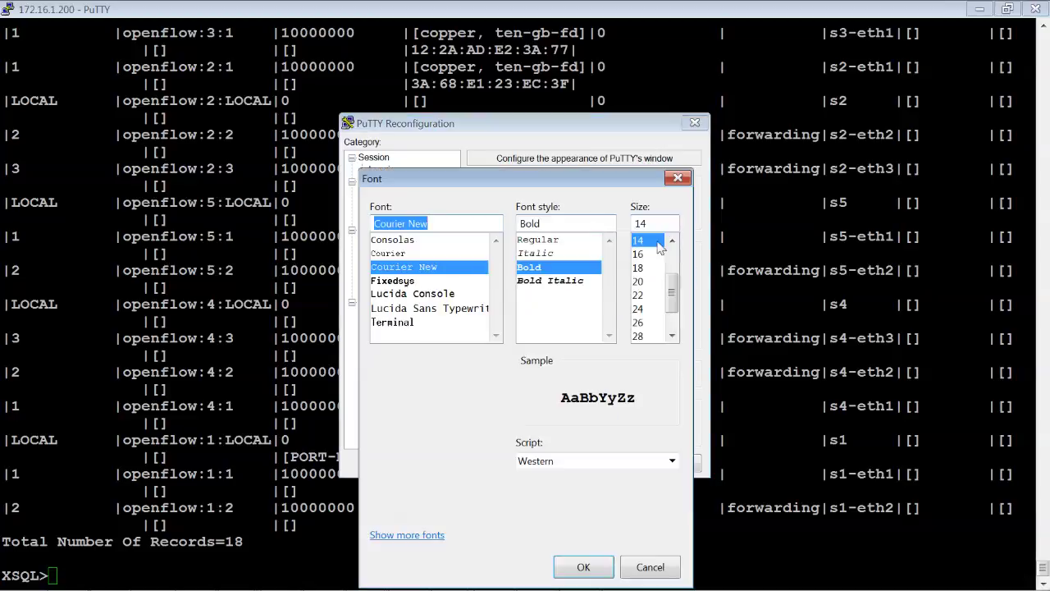
{"action": "left_click", "coordinate": [672, 240]}
{"action": "left_click", "coordinate": [672, 240]}
{"action": "left_click", "coordinate": [645, 255]}
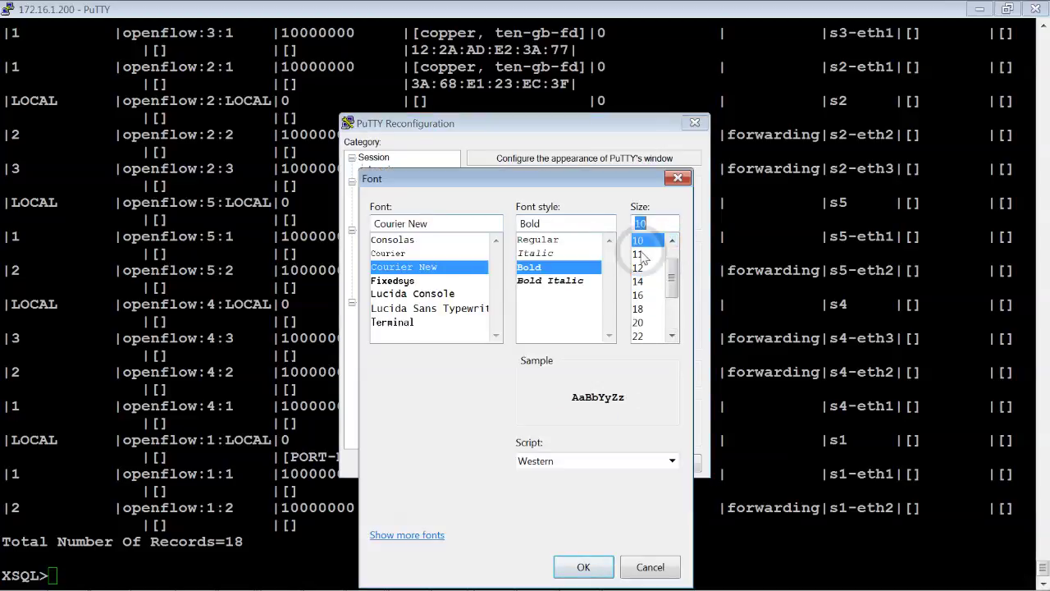
{"action": "left_click", "coordinate": [584, 567]}
{"action": "left_click", "coordinate": [585, 465]}
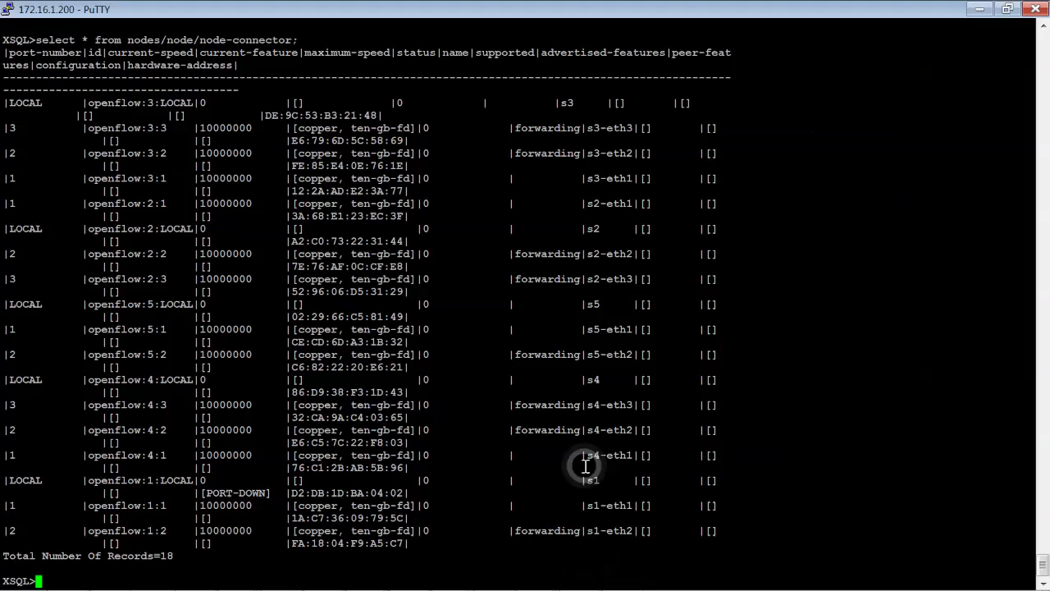
- Add several blank XSQL prompts below the node-connector results
{"action": "key", "text": "Return"}
{"action": "key", "text": "Return"}
{"action": "key", "text": "Return"}
{"action": "key", "text": "Return"}
{"action": "key", "text": "Return"}
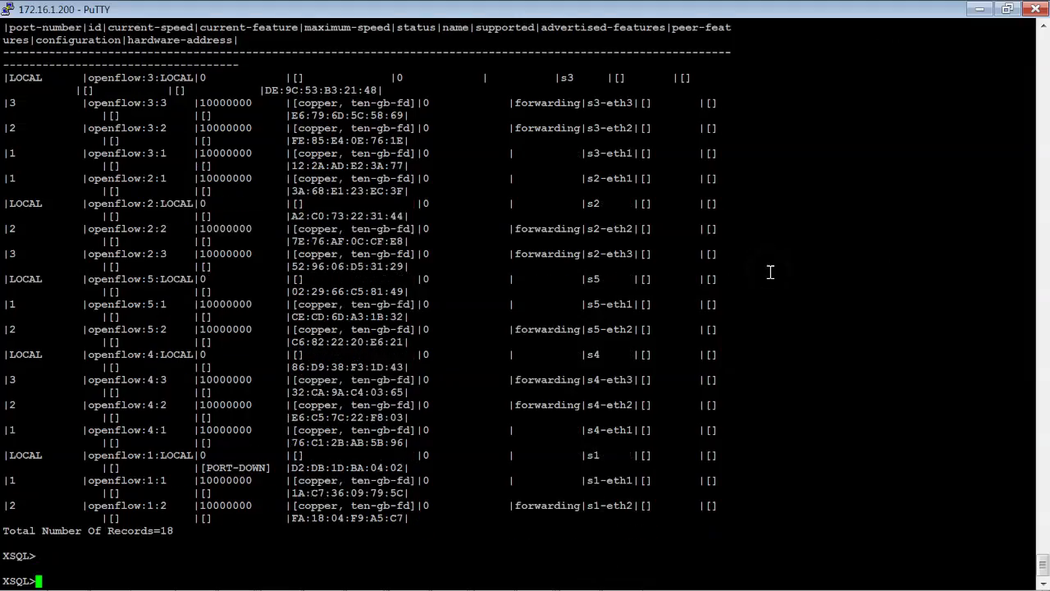
{"action": "key", "text": "Up"}
{"action": "key", "text": "Up"}
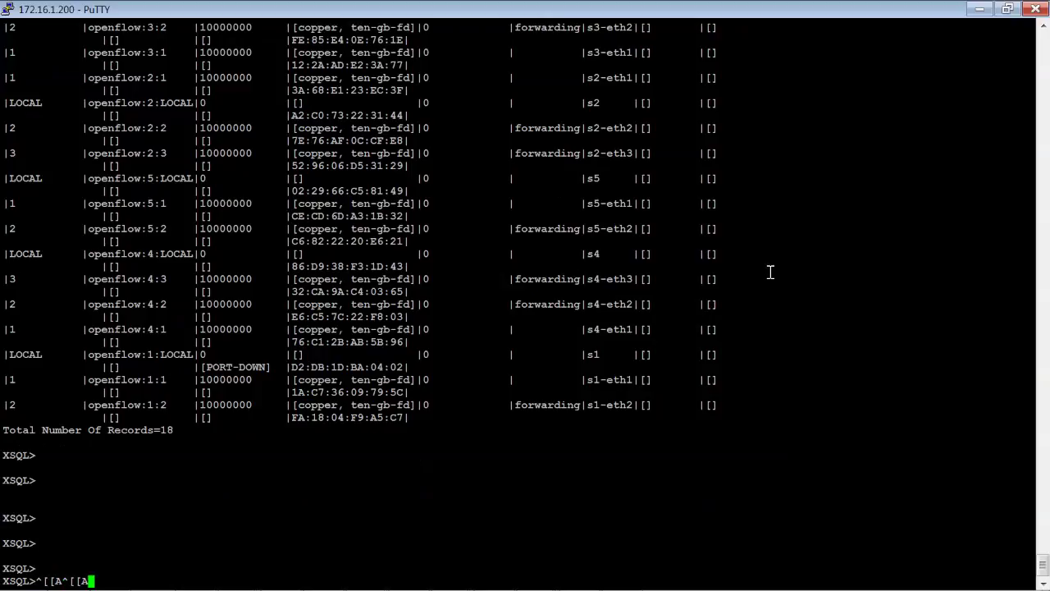
{"action": "key", "text": "BackSpace"}
{"action": "key", "text": "BackSpace"}
{"action": "key", "text": "BackSpace"}
{"action": "key", "text": "BackSpace"}
{"action": "key", "text": "BackSpace"}
{"action": "key", "text": "BackSpace"}
{"action": "key", "text": "BackSpace"}
{"action": "key", "text": "BackSpace"}
- Run select * from nodes/node/node-connector; again in the XSQL console and add three blank prompts below the results
{"action": "type", "text": "sel"}
{"action": "type", "text": "ect * from nodes"}
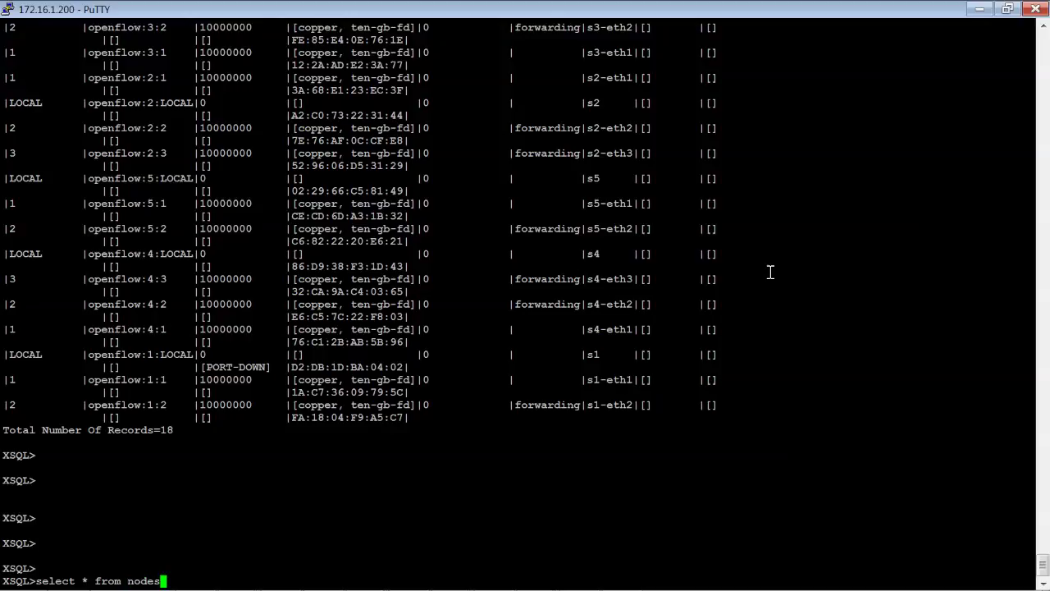
{"action": "type", "text": "/node/node-conn"}
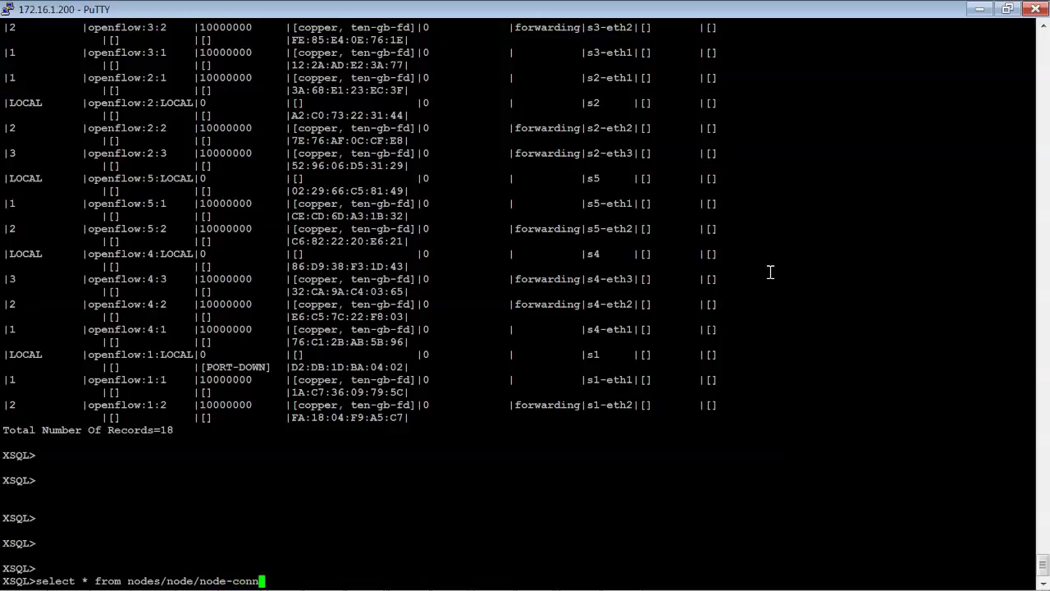
{"action": "type", "text": "ector;"}
{"action": "key", "text": "Return"}
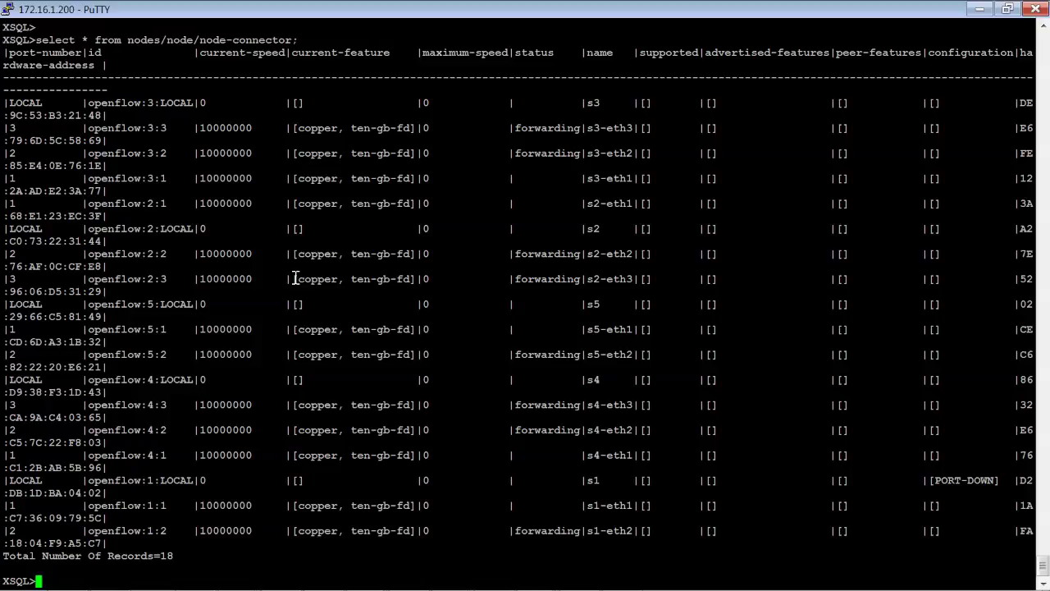
{"action": "key", "text": "Return"}
{"action": "key", "text": "Return"}
{"action": "key", "text": "Return"}
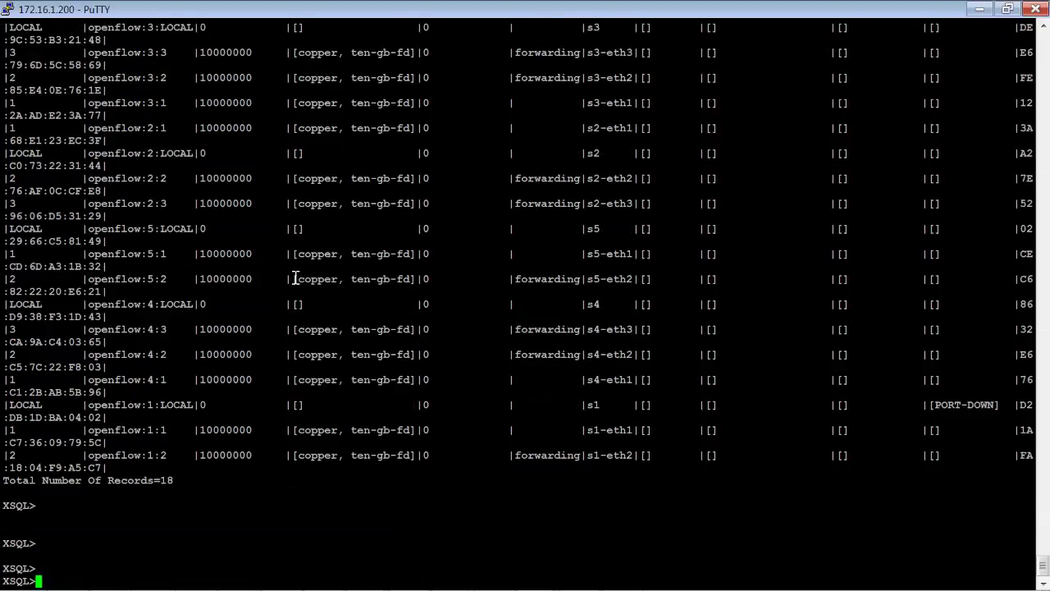
- Enter select nodes/node.id,nodes/node/node-connector.id,hardware-address from nodes/node,nodes/node/node-connector and submit it without a terminating semicolon
{"action": "type", "text": "select nodes/node"}
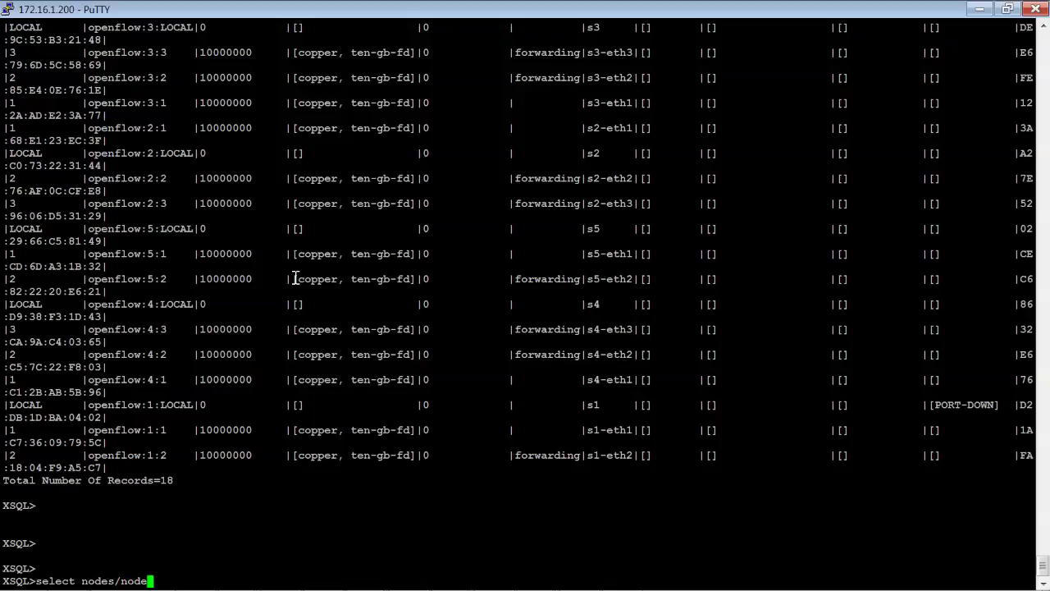
{"action": "type", "text": ".i"}
{"action": "type", "text": "d"}
{"action": "type", "text": ","}
{"action": "type", "text": "nodes"}
{"action": "type", "text": "/node"}
{"action": "type", "text": "/node"}
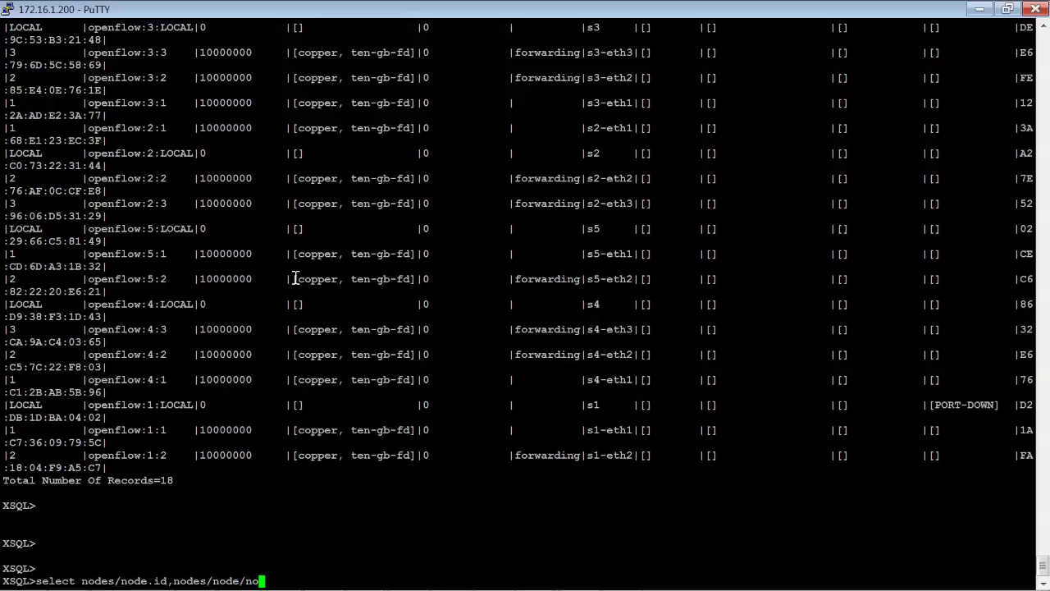
{"action": "type", "text": "-connector.id,h"}
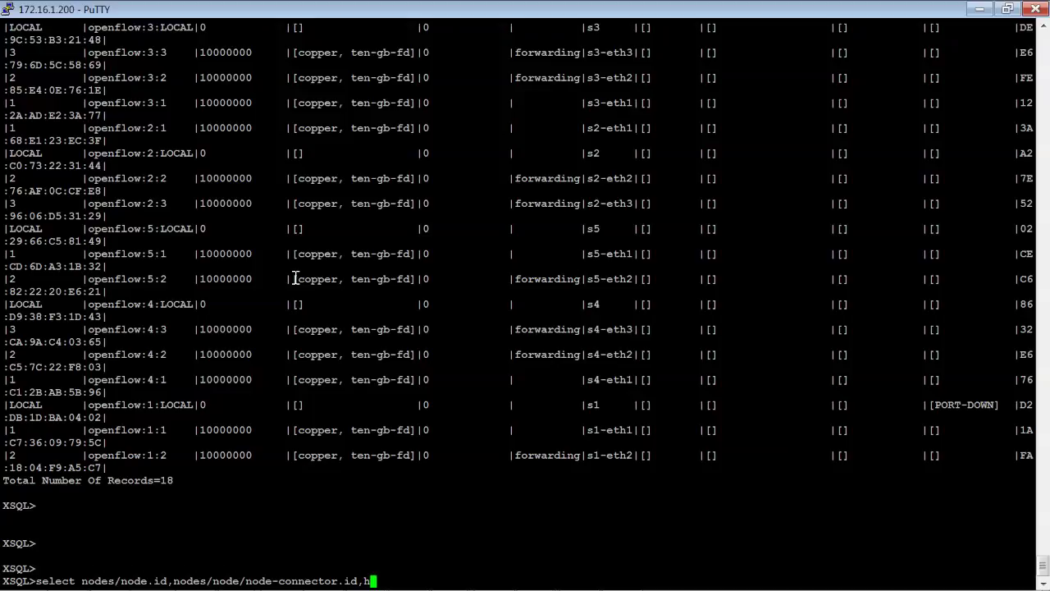
{"action": "type", "text": "ardware-address"}
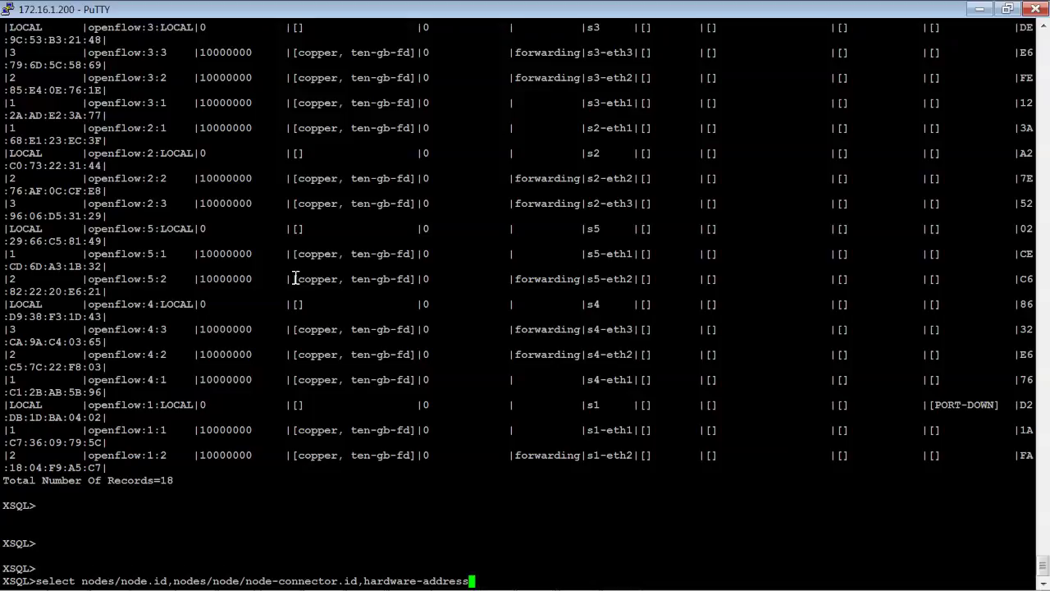
{"action": "type", "text": " from nodes/node"}
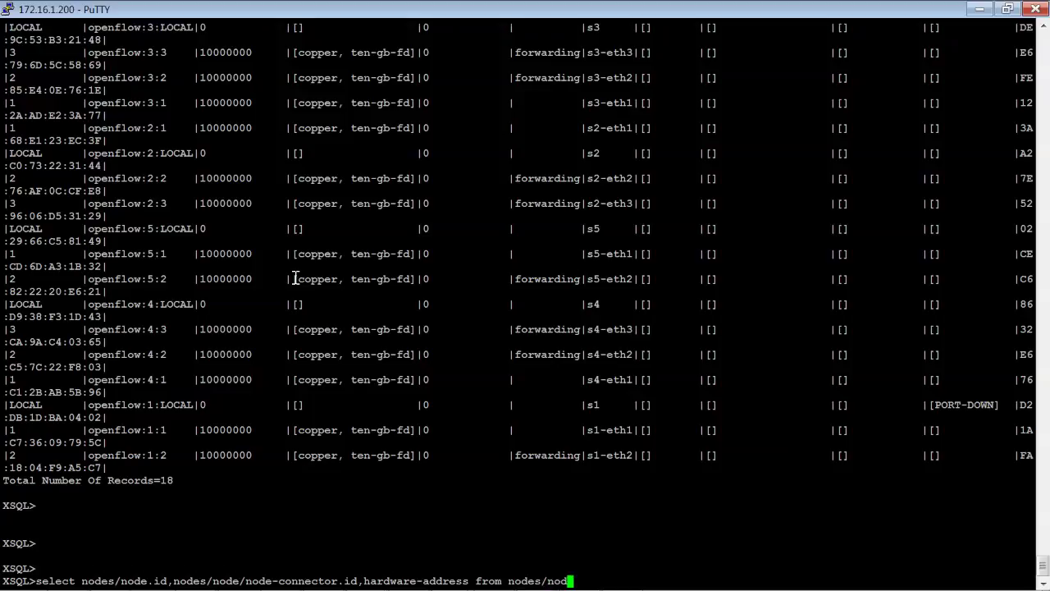
{"action": "type", "text": ",nodes/node/node-"}
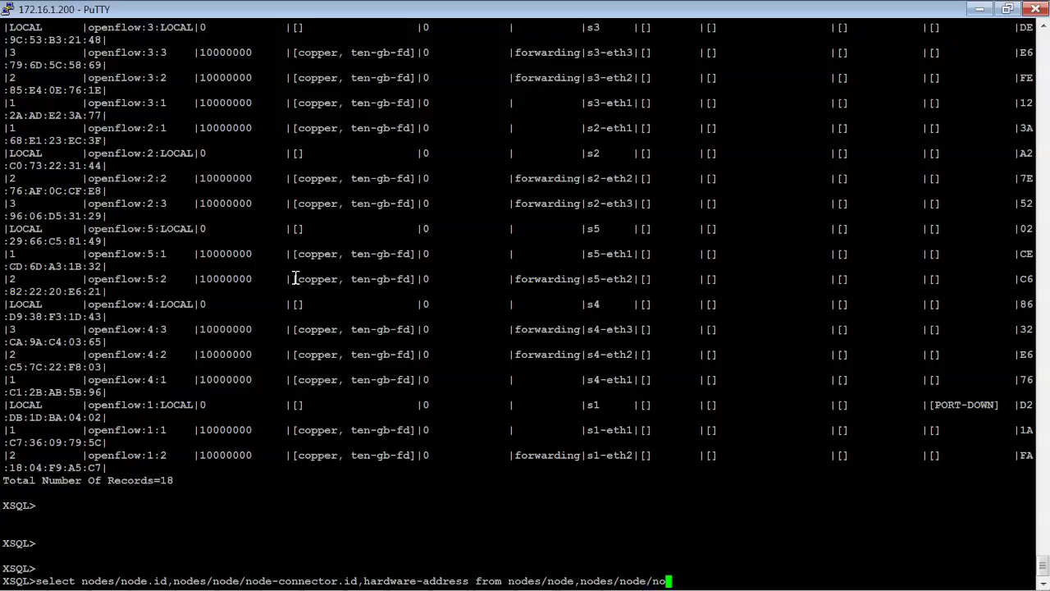
{"action": "type", "text": "connector"}
{"action": "key", "text": "Return"}
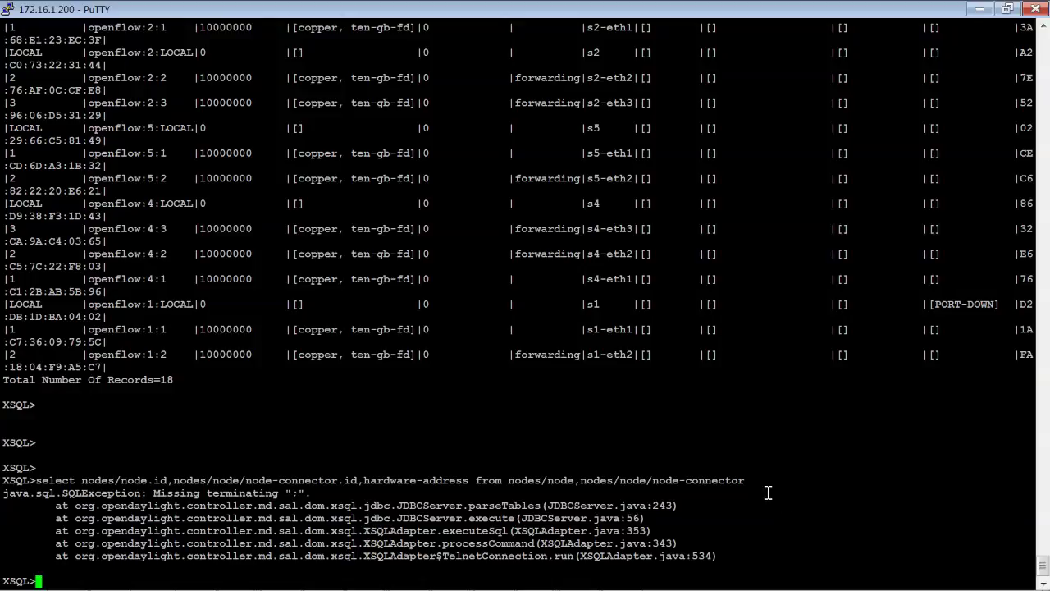
- Copy the unterminated three-column query to the current prompt, append the missing semicolon and run it
{"action": "left_click_drag", "start_coordinate": [748, 480], "coordinate": [37, 480]}
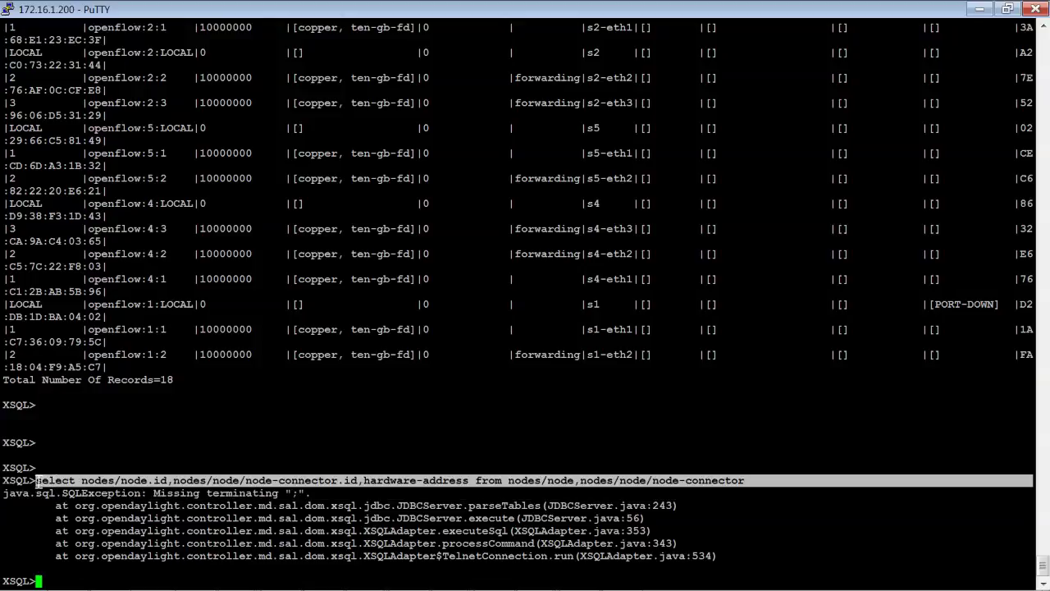
{"action": "right_click", "coordinate": [41, 580]}
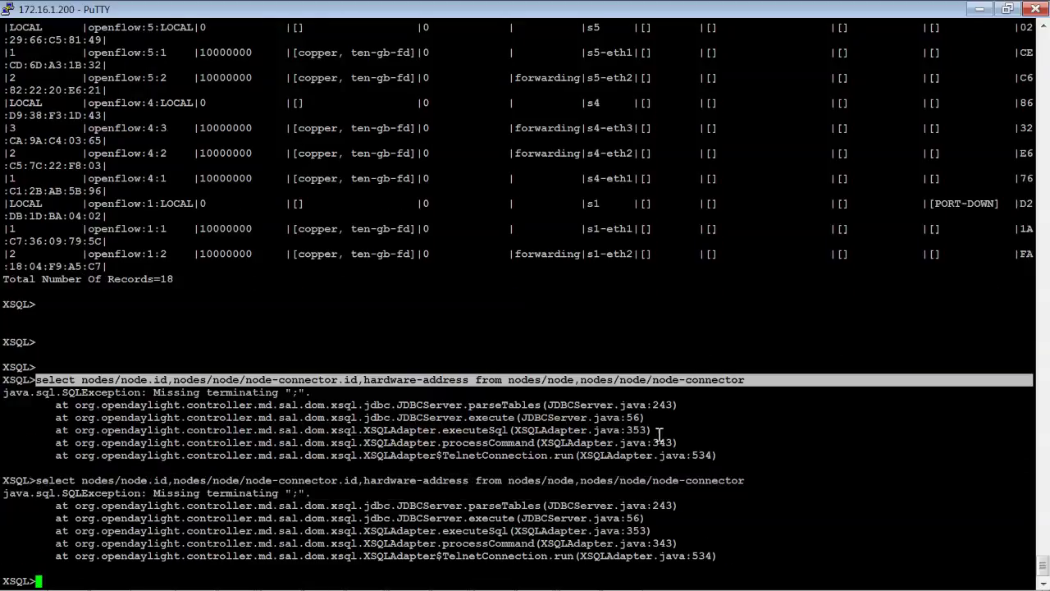
{"action": "left_click", "coordinate": [689, 426]}
{"action": "left_click_drag", "start_coordinate": [744, 380], "coordinate": [43, 379]}
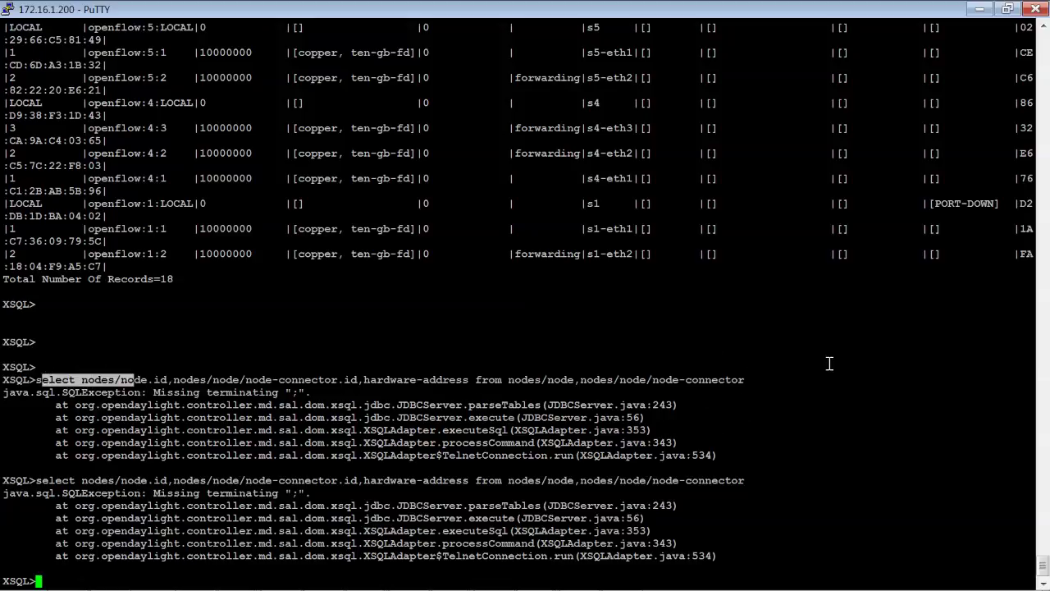
{"action": "left_click_drag", "start_coordinate": [744, 380], "coordinate": [39, 376]}
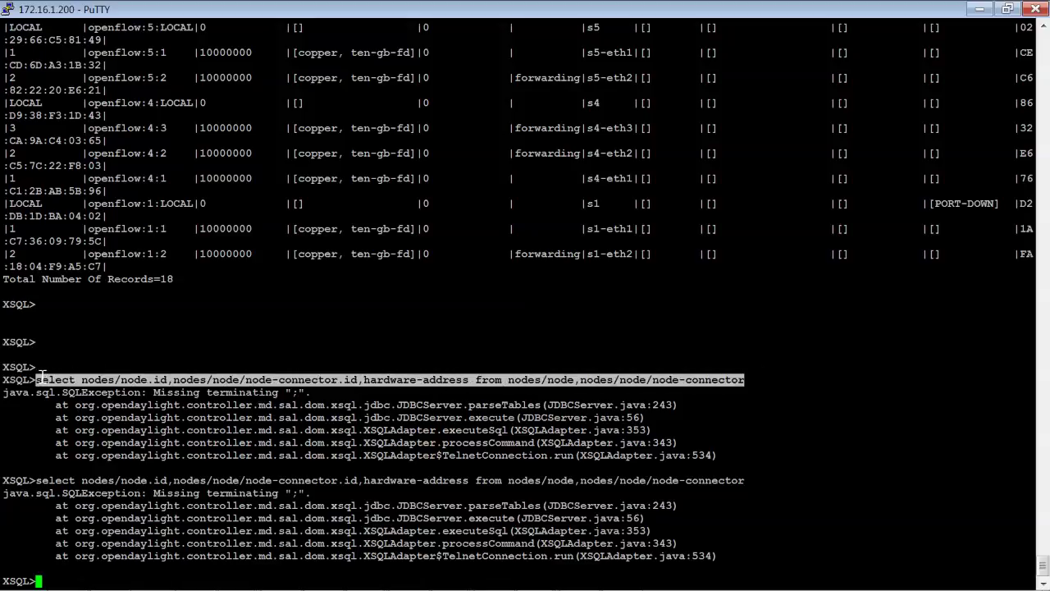
{"action": "right_click", "coordinate": [51, 385]}
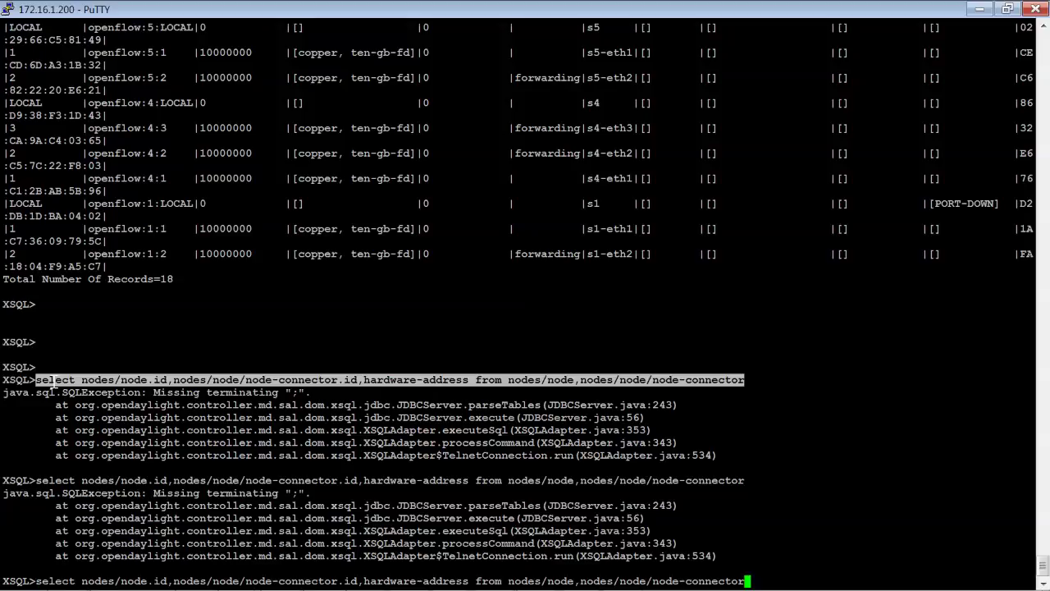
{"action": "type", "text": ";"}
{"action": "key", "text": "Return"}
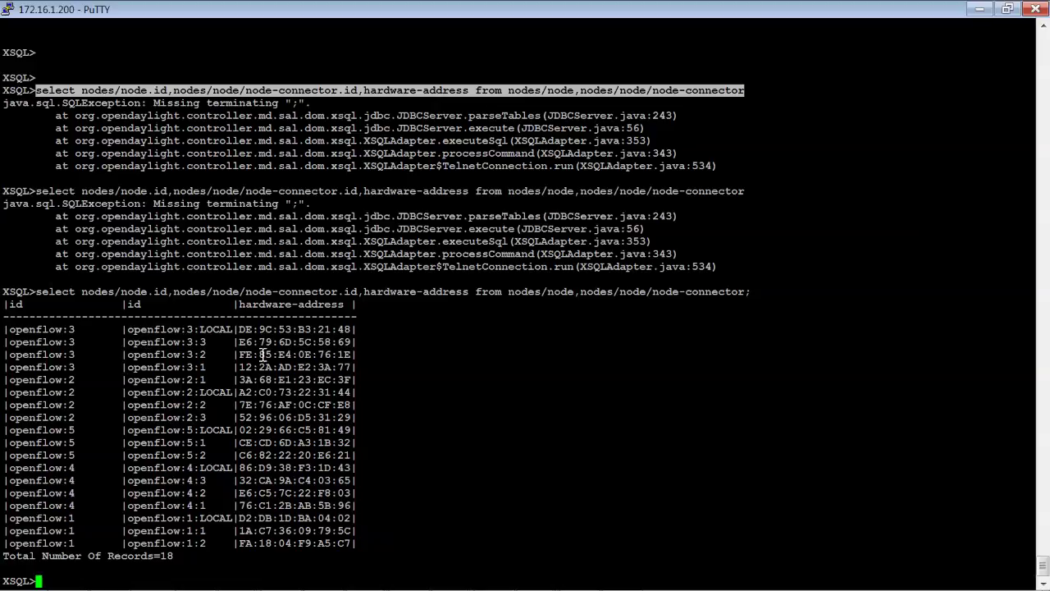
- Highlight the first rows of the returned table to examine the node ids, connector ids and hardware addresses
{"action": "left_click_drag", "start_coordinate": [356, 393], "coordinate": [33, 354]}
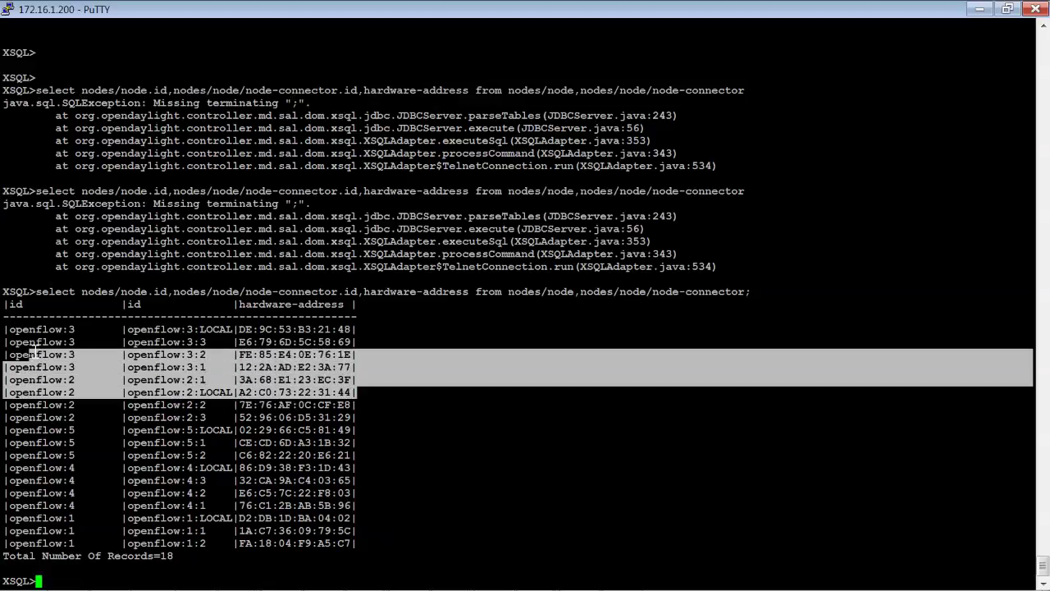
{"action": "left_click", "coordinate": [347, 392]}
{"action": "left_click_drag", "start_coordinate": [375, 422], "coordinate": [12, 326]}
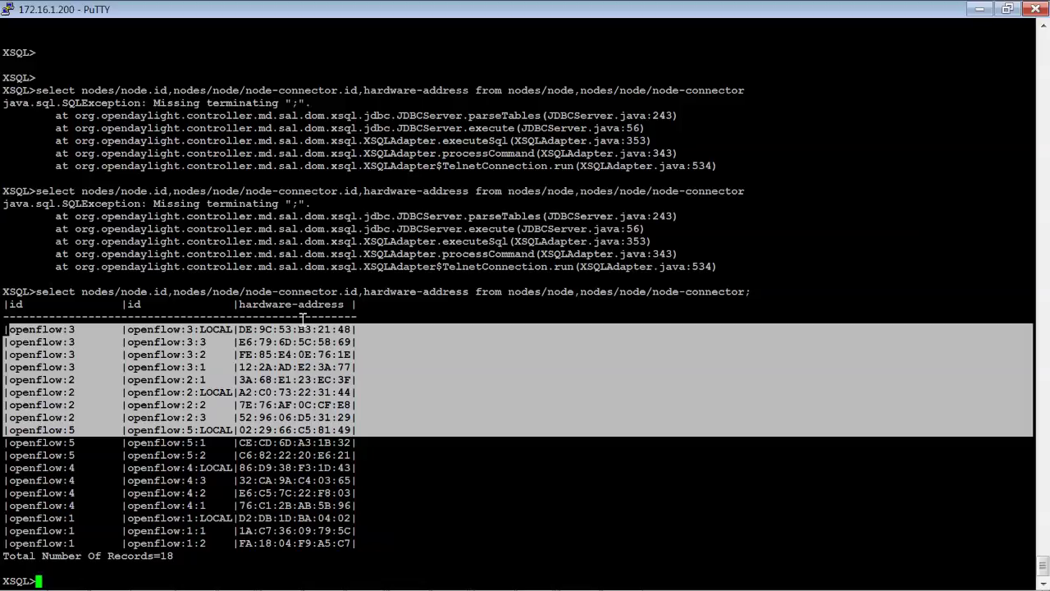
- Add three blank prompts and try to paste the copied console text as a new query
{"action": "key", "text": "Return"}
{"action": "key", "text": "Return"}
{"action": "key", "text": "Return"}
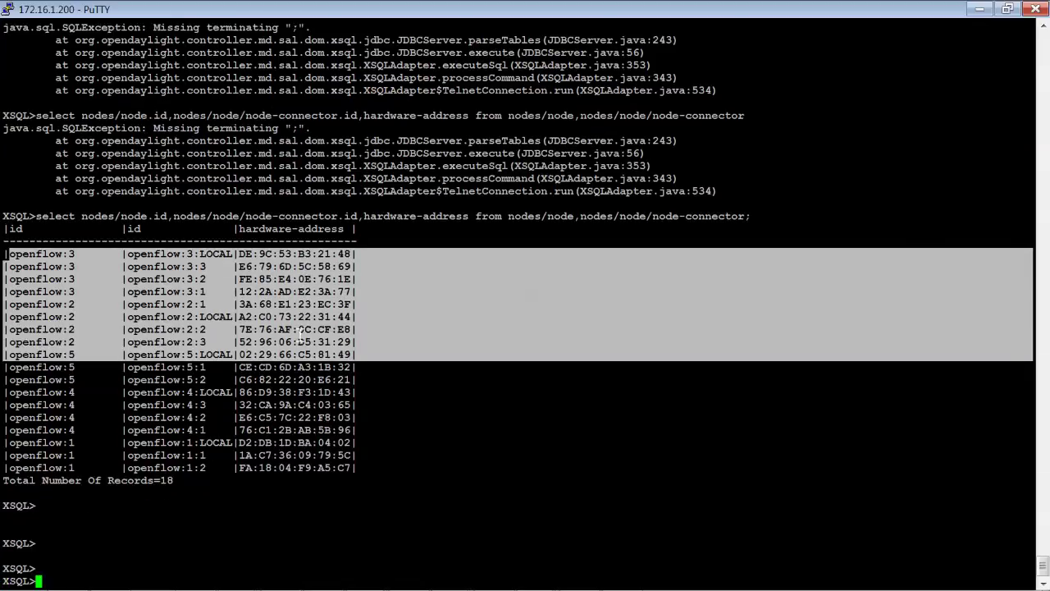
{"action": "right_click", "coordinate": [198, 548]}
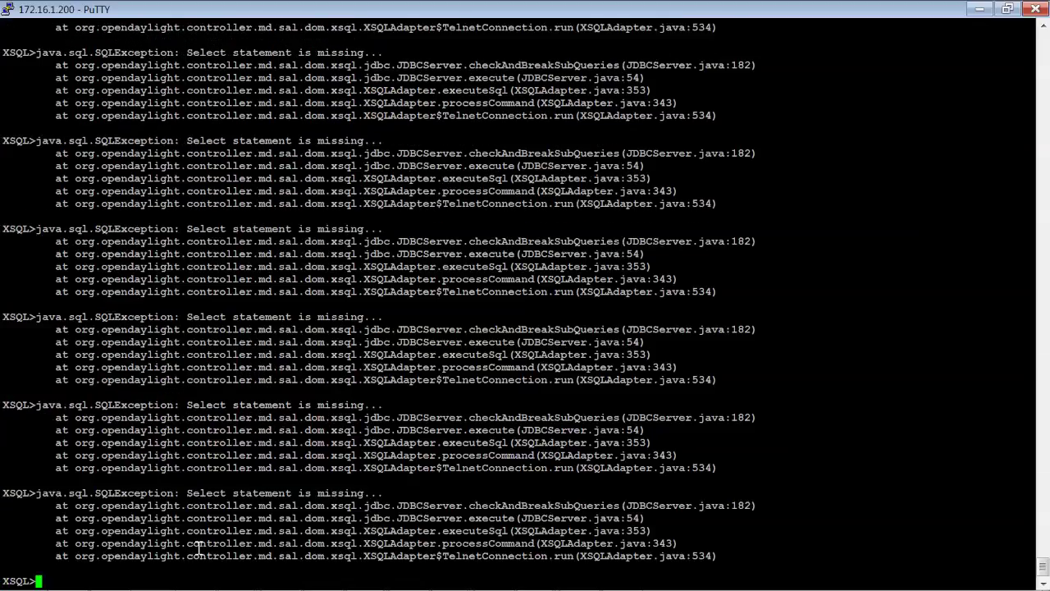
- Copy the complete three-column query ending in a semicolon from the console history and paste it at the current prompt
{"action": "scroll", "coordinate": [410, 232], "scroll_direction": "up", "scroll_amount": 20}
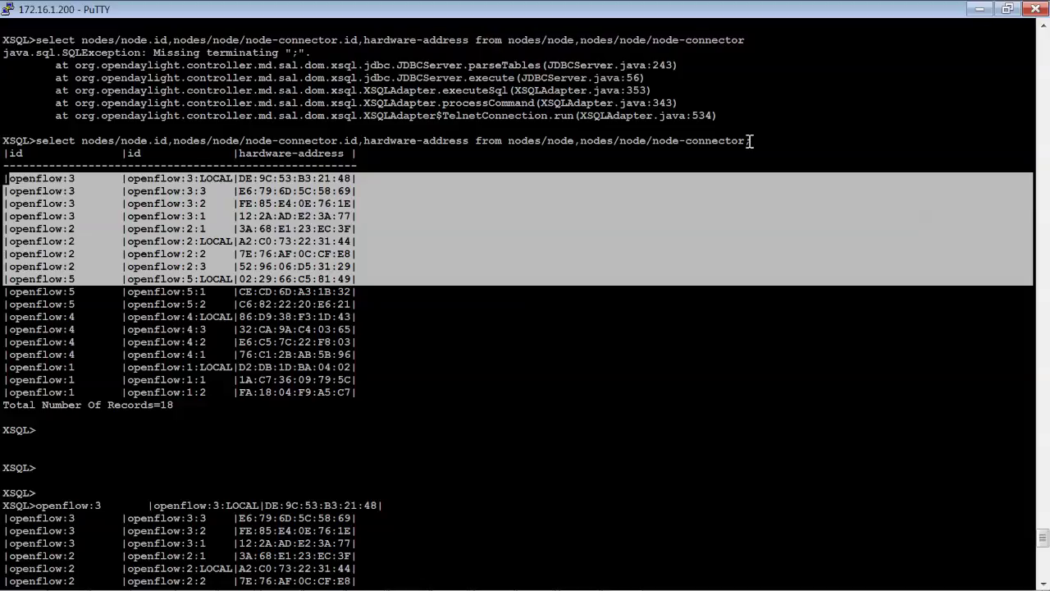
{"action": "left_click", "coordinate": [749, 141]}
{"action": "left_click_drag", "start_coordinate": [741, 141], "coordinate": [566, 141]}
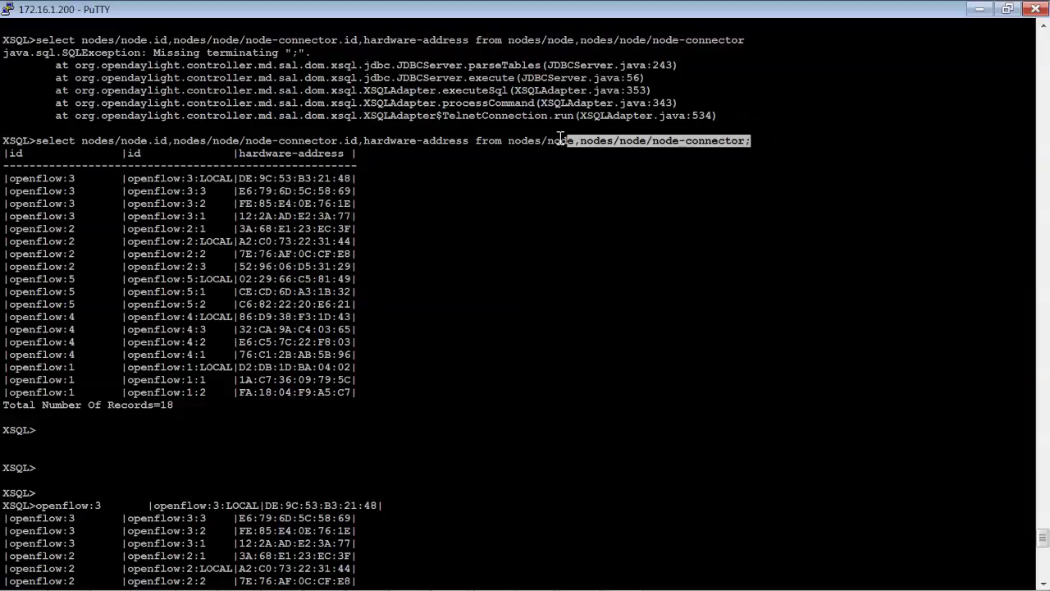
{"action": "left_click", "coordinate": [550, 141]}
{"action": "left_click_drag", "start_coordinate": [750, 141], "coordinate": [39, 140]}
{"action": "key", "text": "ctrl+c"}
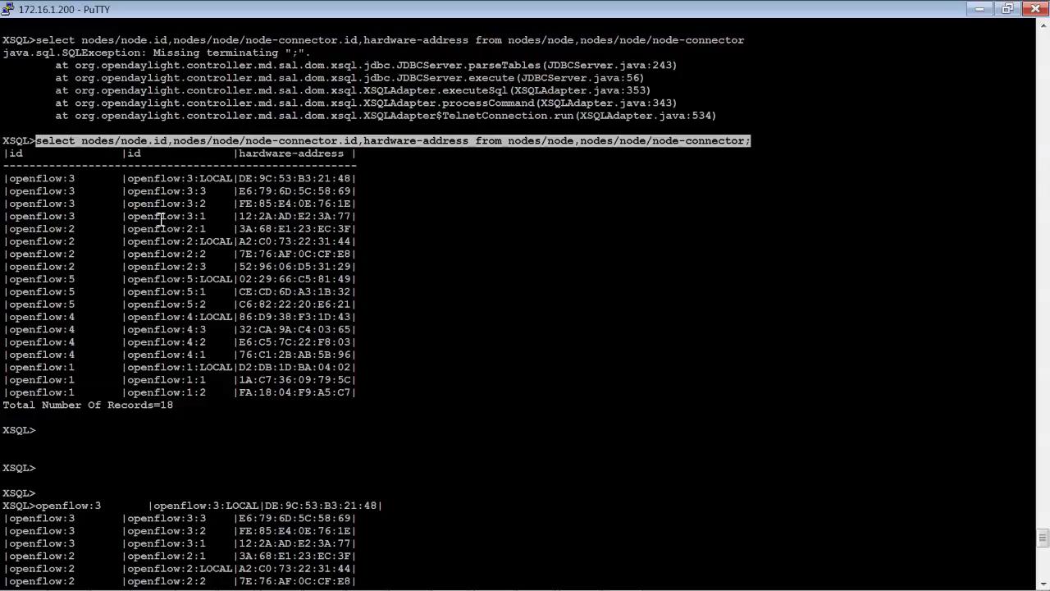
{"action": "right_click", "coordinate": [260, 290]}
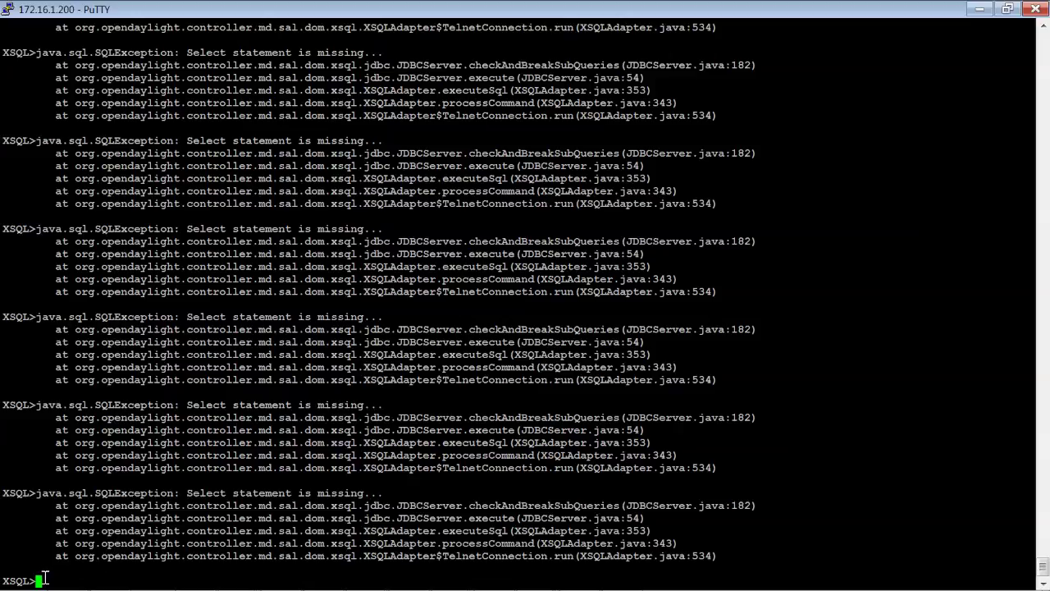
{"action": "right_click", "coordinate": [45, 579]}
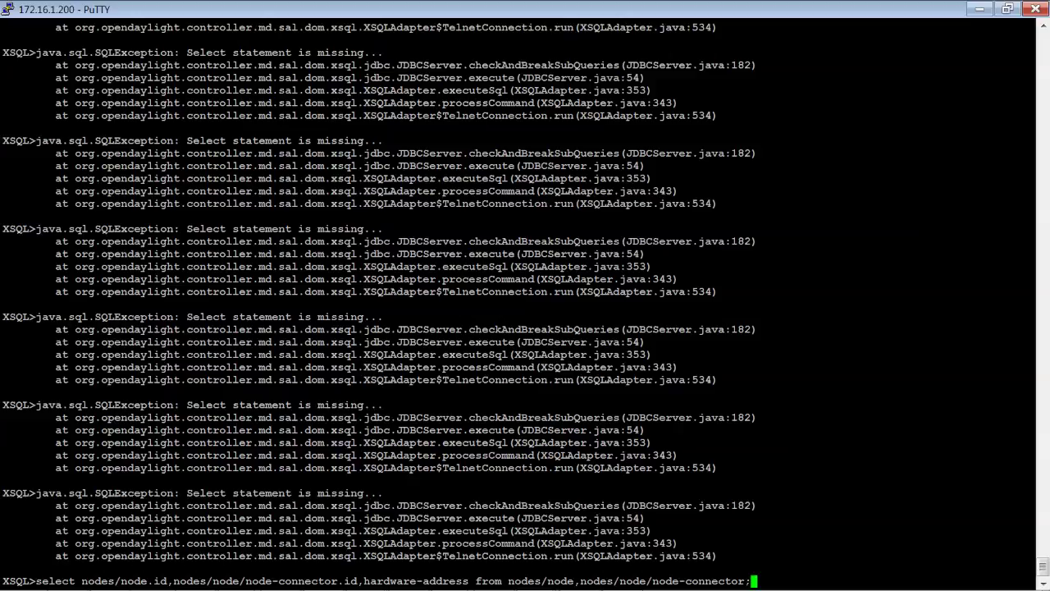
- Extend the pasted query with where hardware-address like '%FA%'; and run it
{"action": "key", "text": "BackSpace"}
{"action": "type", "text": "where"}
{"action": "type", "text": " hardwar"}
{"action": "type", "text": "e-add"}
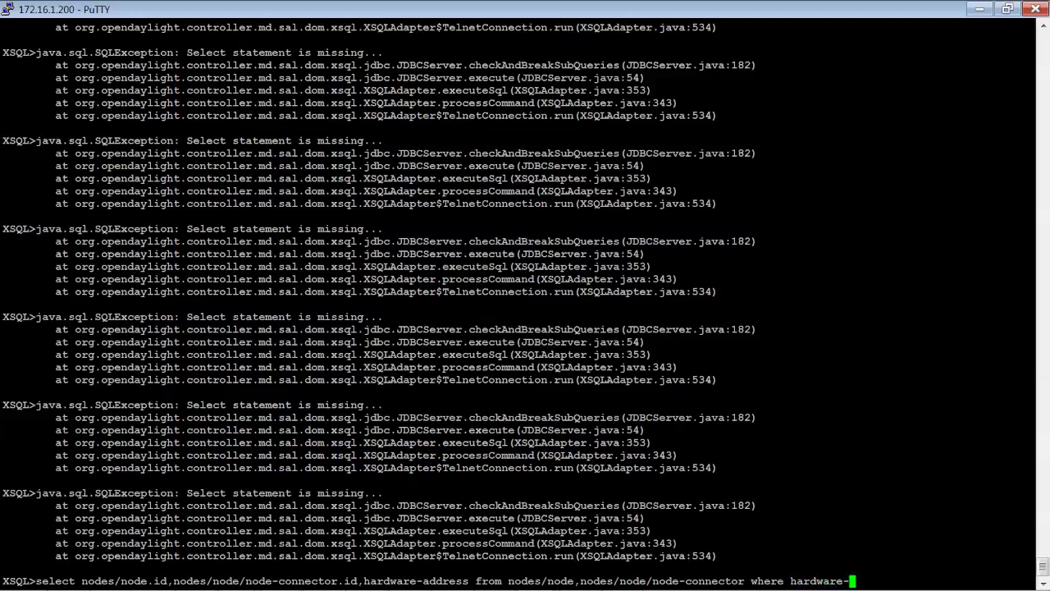
{"action": "type", "text": "ress like '%"}
{"action": "scroll", "coordinate": [728, 275], "scroll_direction": "up", "scroll_amount": 10}
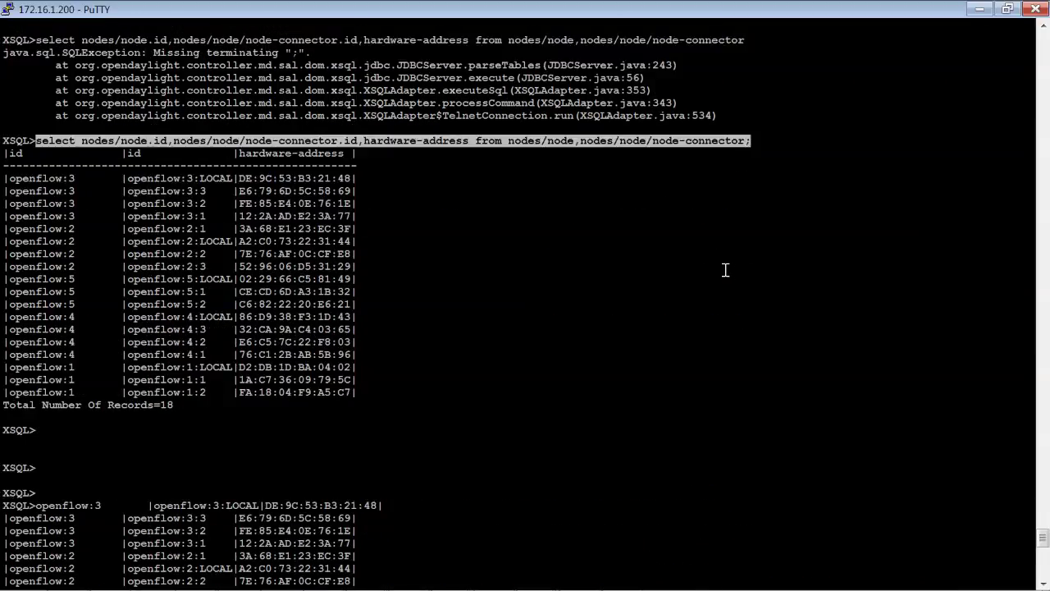
{"action": "scroll", "coordinate": [725, 270], "scroll_direction": "down", "scroll_amount": 10}
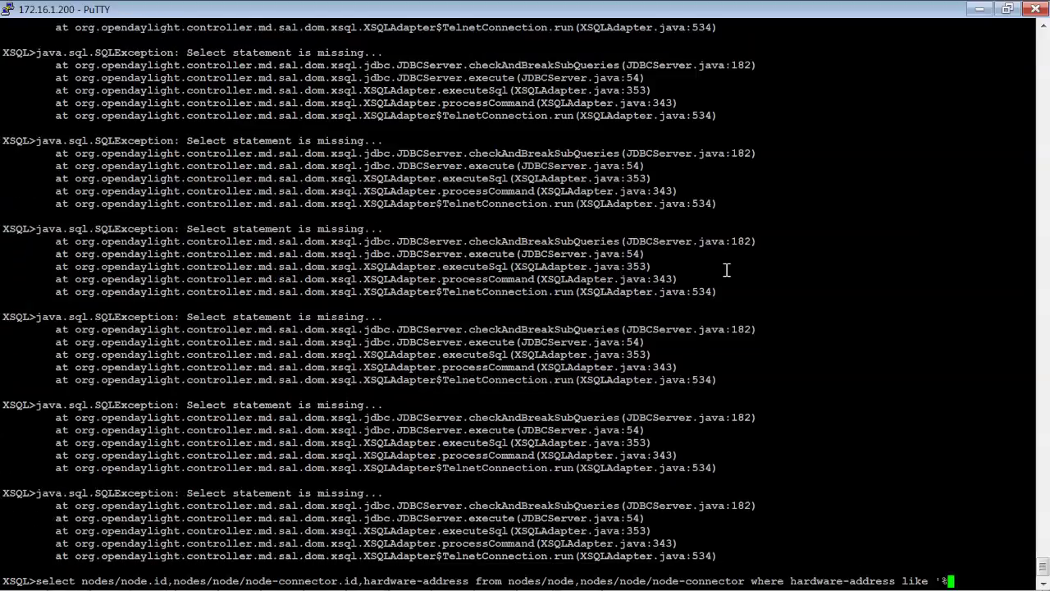
{"action": "type", "text": "FA%';"}
{"action": "key", "text": "Return"}
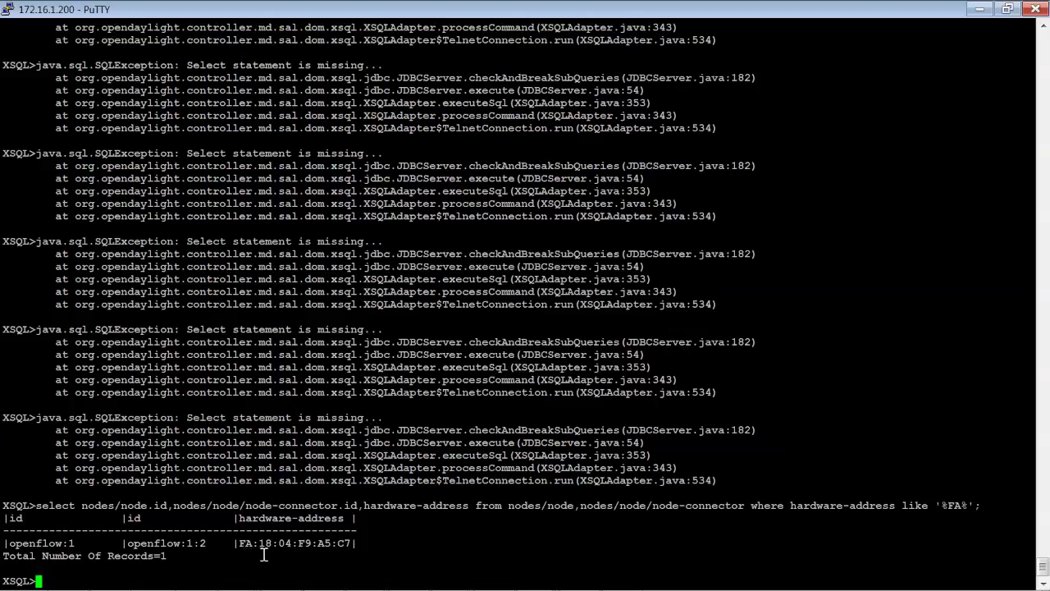
- Review the hardware addresses in the earlier results, then copy the '%FA%' query to the current prompt
{"action": "scroll", "coordinate": [332, 525], "scroll_direction": "up", "scroll_amount": 10}
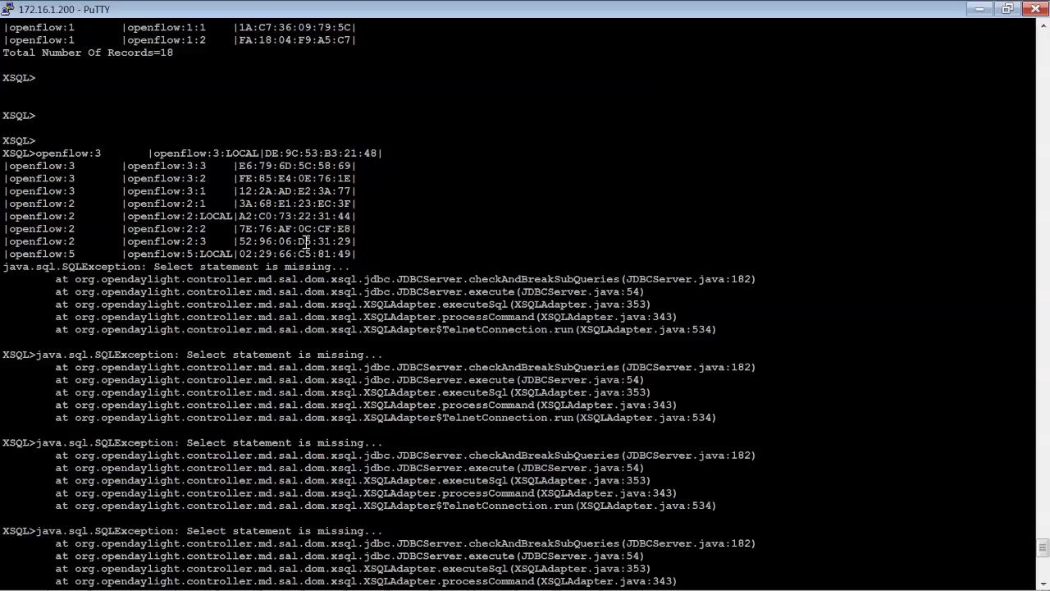
{"action": "scroll", "coordinate": [308, 156], "scroll_direction": "up", "scroll_amount": 7}
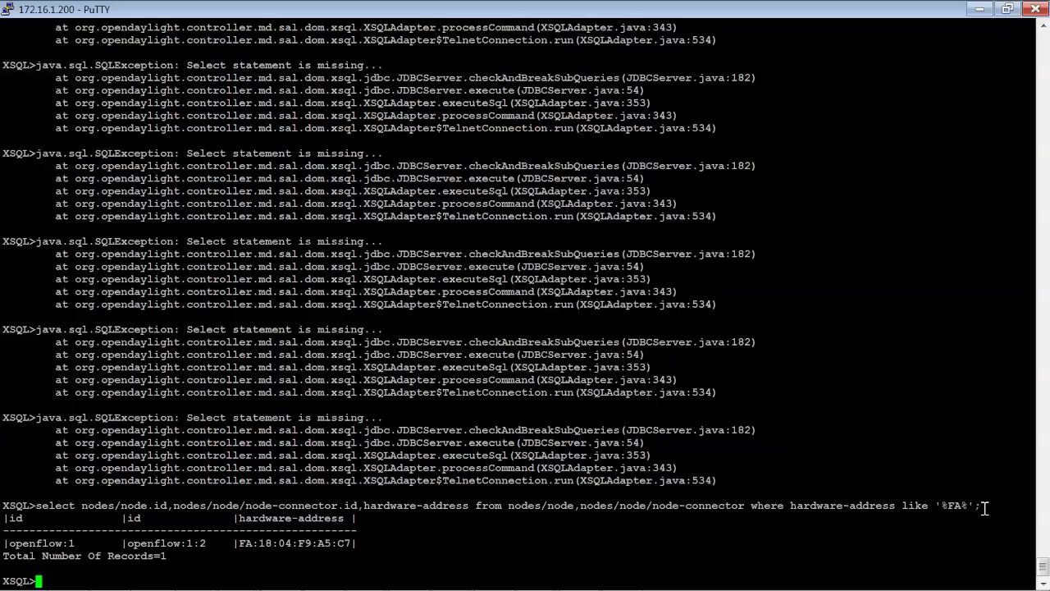
{"action": "left_click_drag", "start_coordinate": [985, 508], "coordinate": [36, 503]}
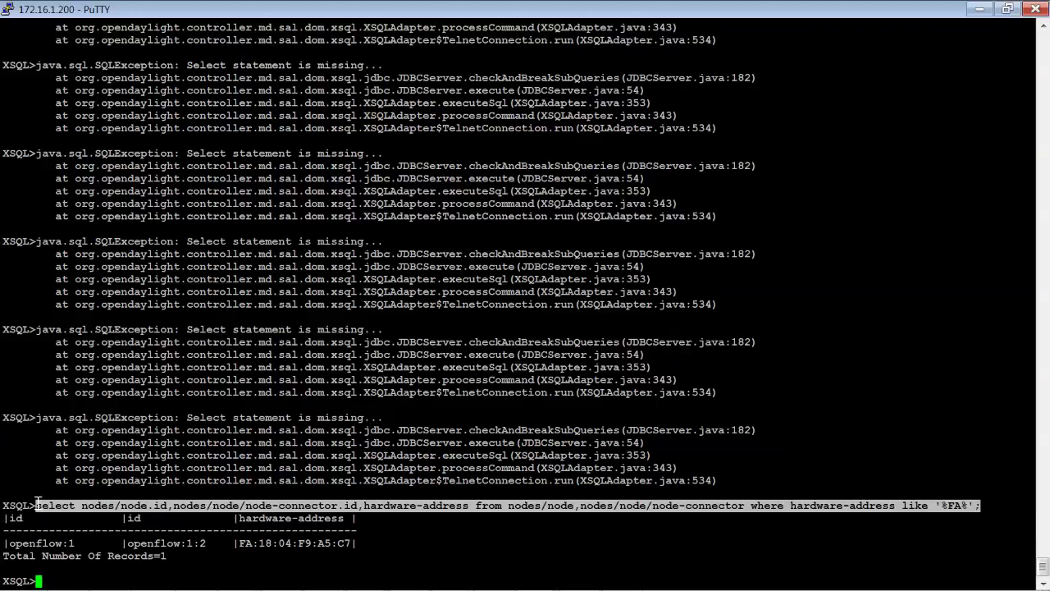
{"action": "right_click", "coordinate": [39, 580]}
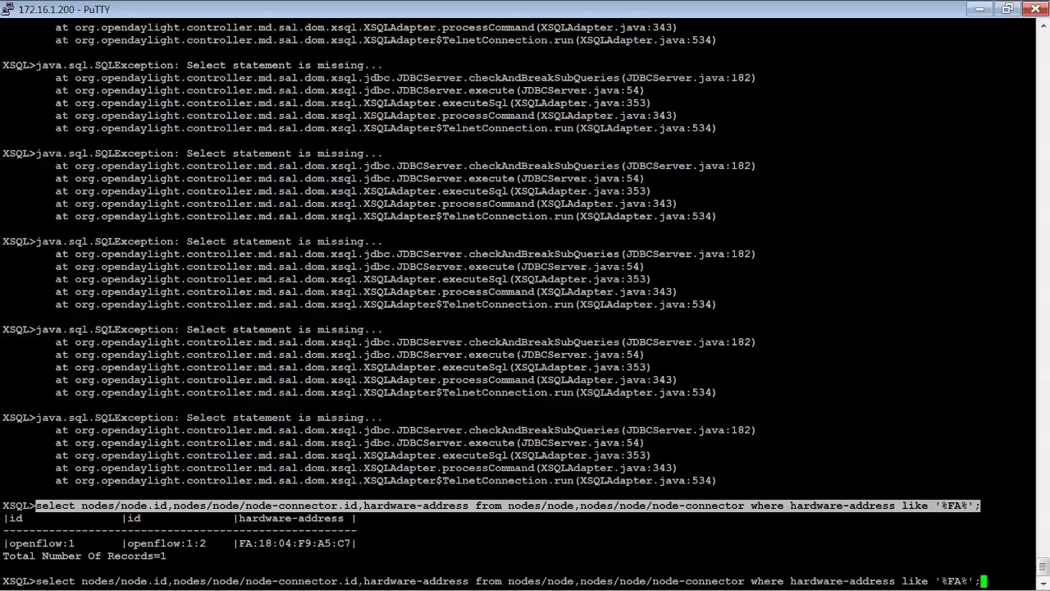
- Change the pasted query's hardware-address filter to '%D2%' and run it
{"action": "key", "text": "Left"}
{"action": "key", "text": "BackSpace"}
{"action": "key", "text": "BackSpace"}
{"action": "key", "text": "BackSpace"}
{"action": "key", "text": "BackSpace"}
{"action": "key", "text": "BackSpace"}
{"action": "key", "text": "BackSpace"}
{"action": "key", "text": "BackSpace"}
{"action": "key", "text": "BackSpace"}
{"action": "key", "text": "BackSpace"}
{"action": "type", "text": "D2%'"}
{"action": "key", "text": "Return"}
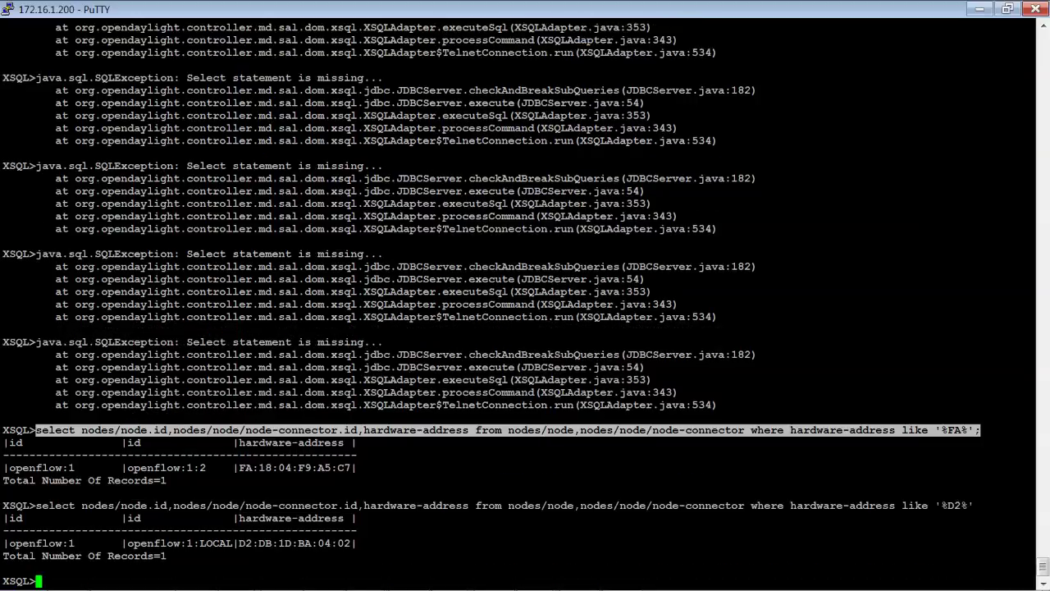